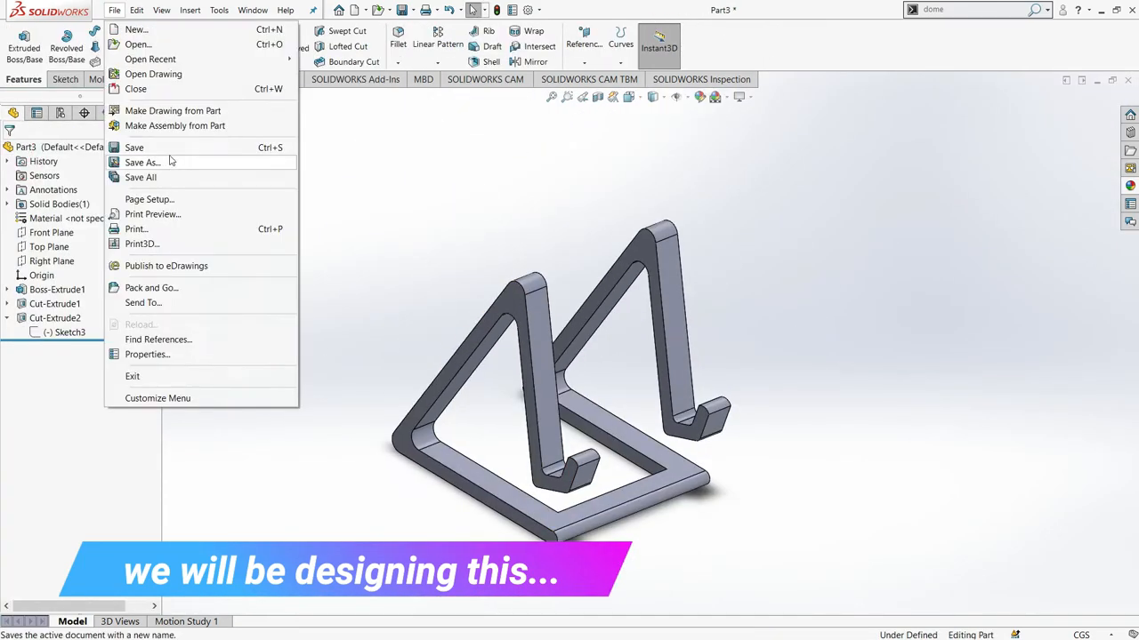
pyautogui.click(142, 162)
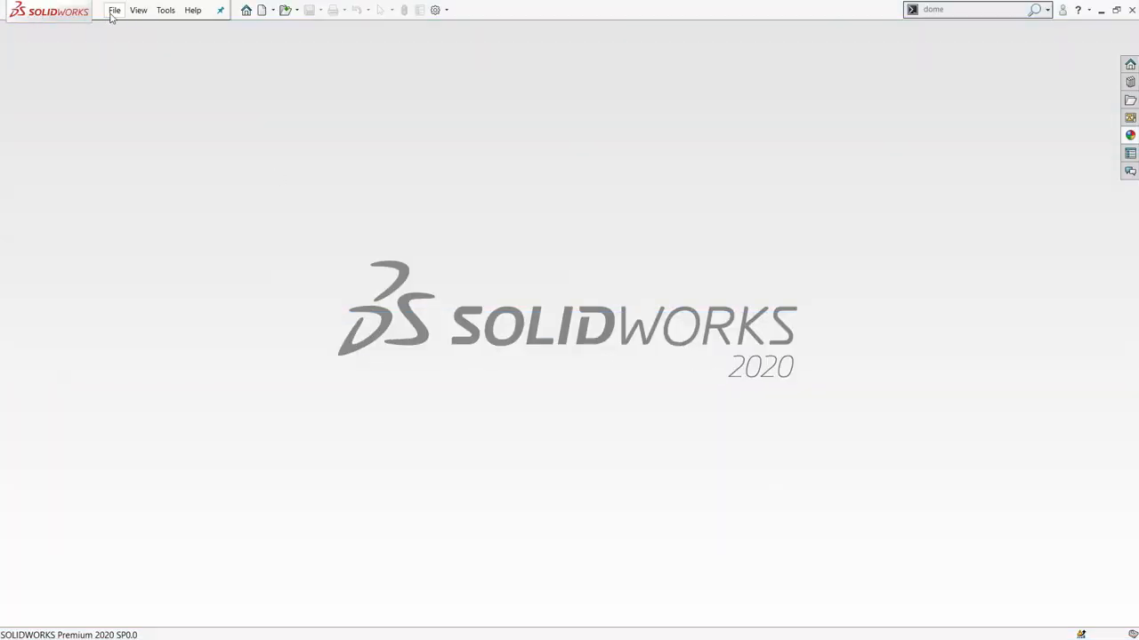
# Create a new part and start an Extruded Boss/Base sketch on the Front Plane.
pyautogui.click(113, 10)
pyautogui.click(131, 31)
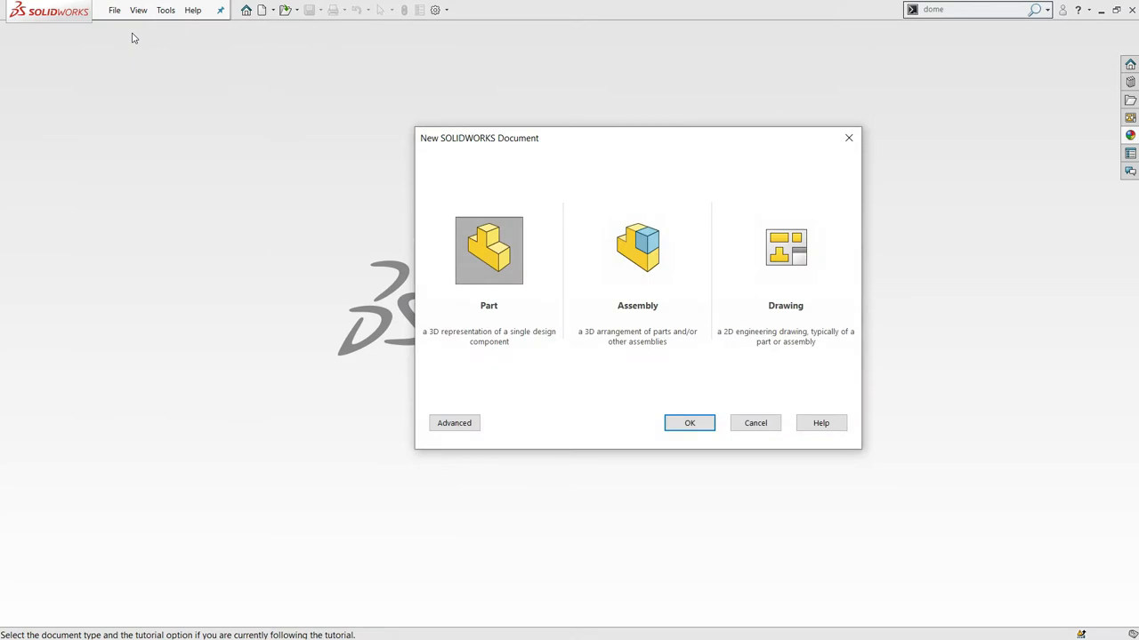
pyautogui.click(697, 420)
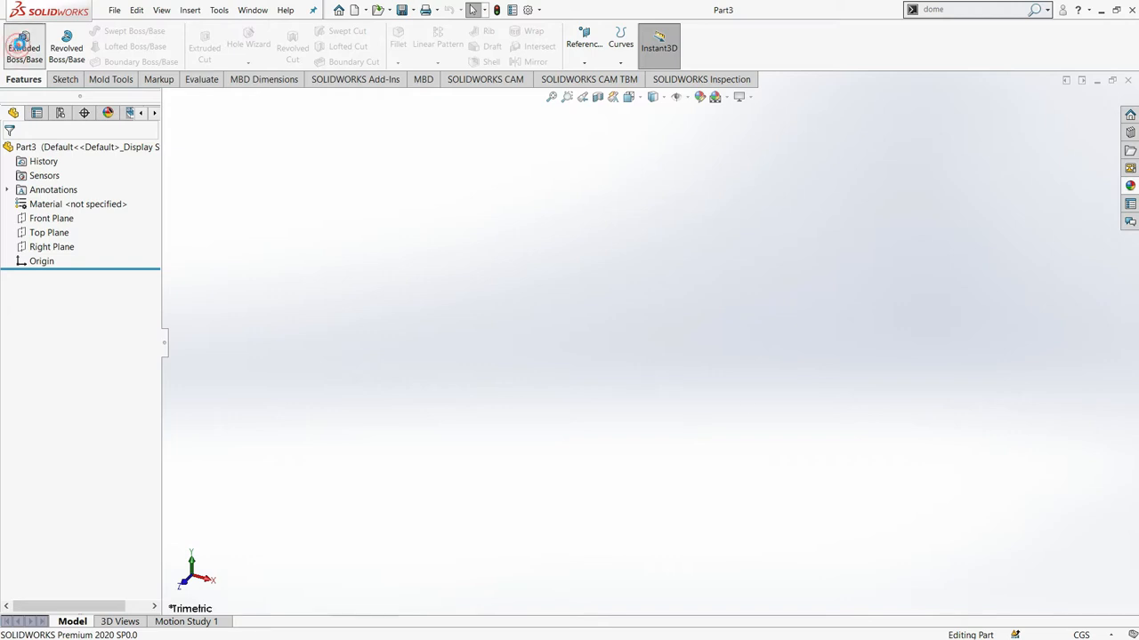
pyautogui.click(21, 47)
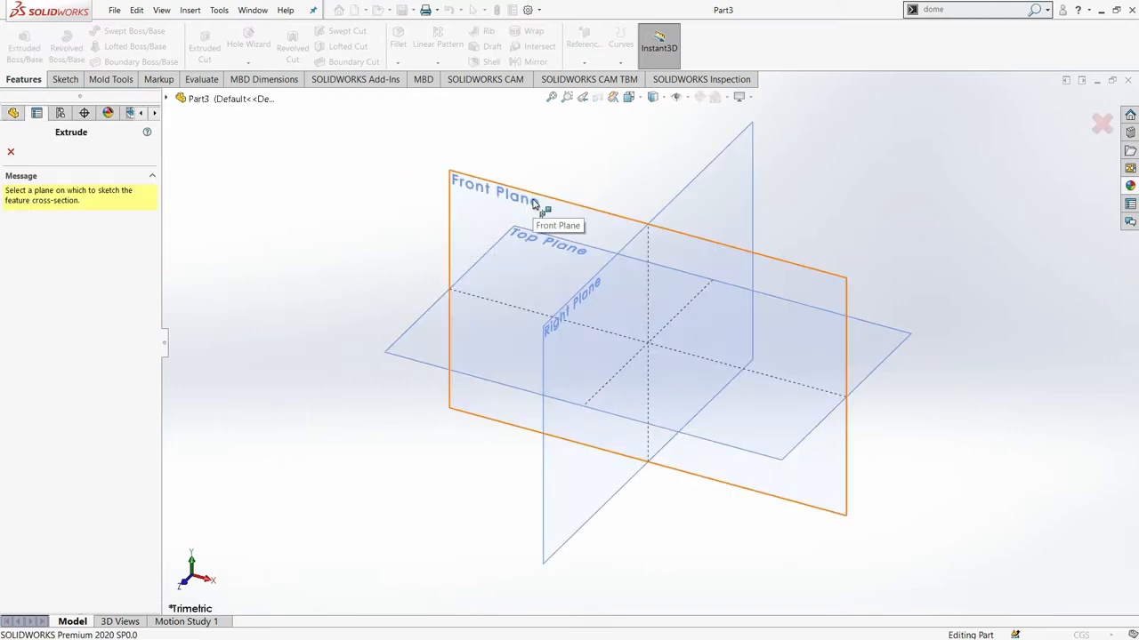
pyautogui.click(534, 204)
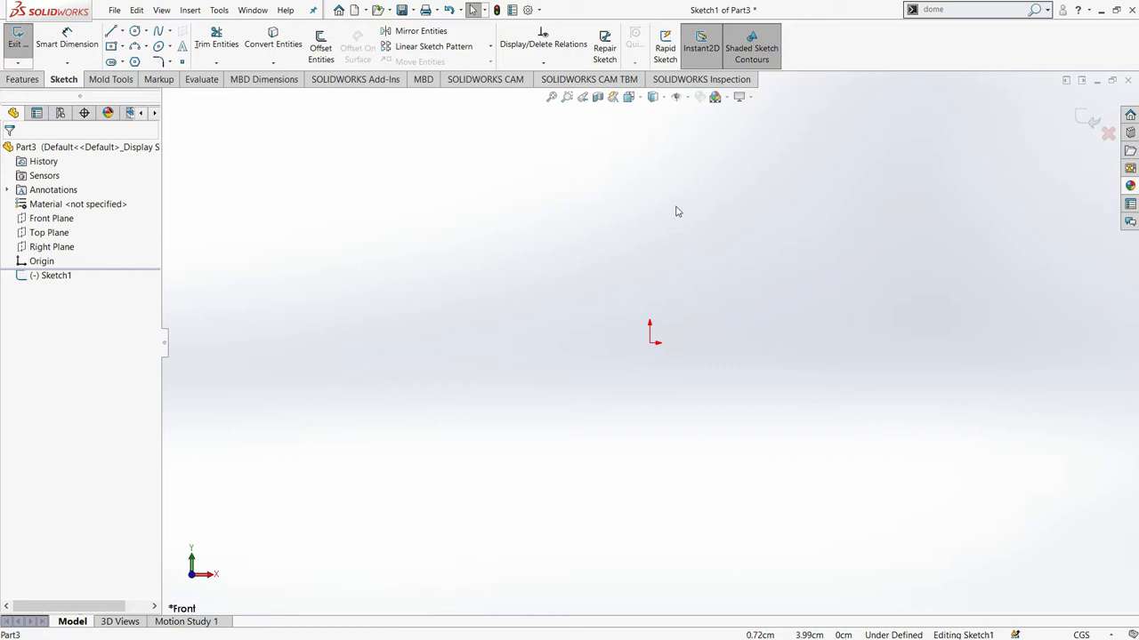
# Sketch a horizontal base line from the origin in the negative X direction and dimension it to 6.1 cm.
pyautogui.click(111, 31)
pyautogui.moveTo(639, 431)
pyautogui.mouseDown()
pyautogui.moveTo(495, 458)
pyautogui.moveTo(386, 458)
pyautogui.moveTo(384, 429)
pyautogui.mouseUp()
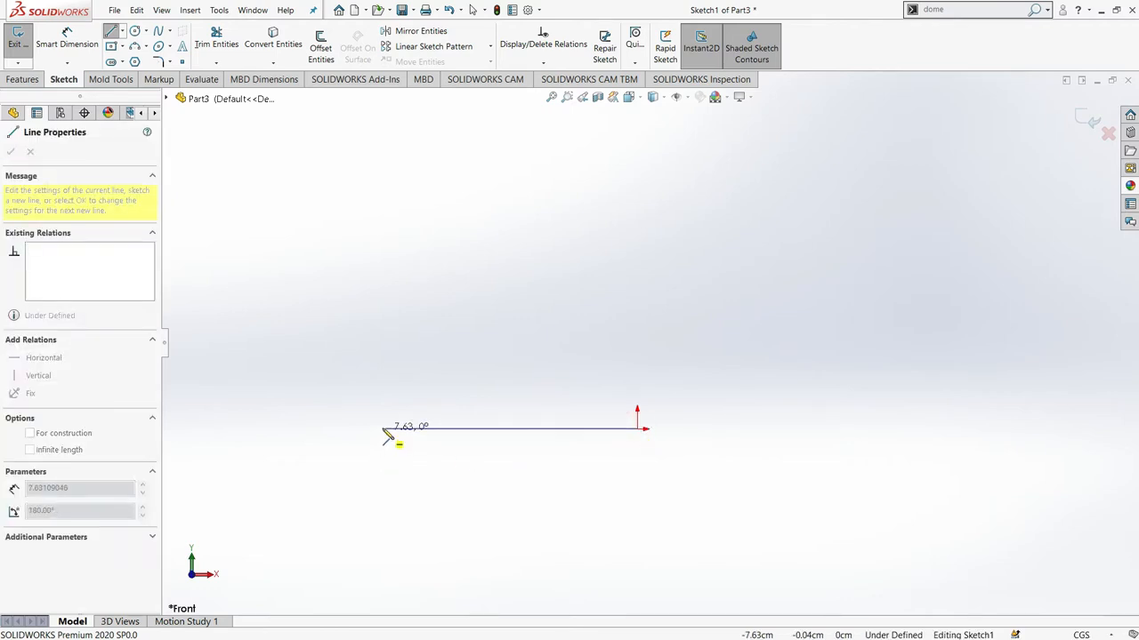
pyautogui.click(67, 36)
pyautogui.click(501, 429)
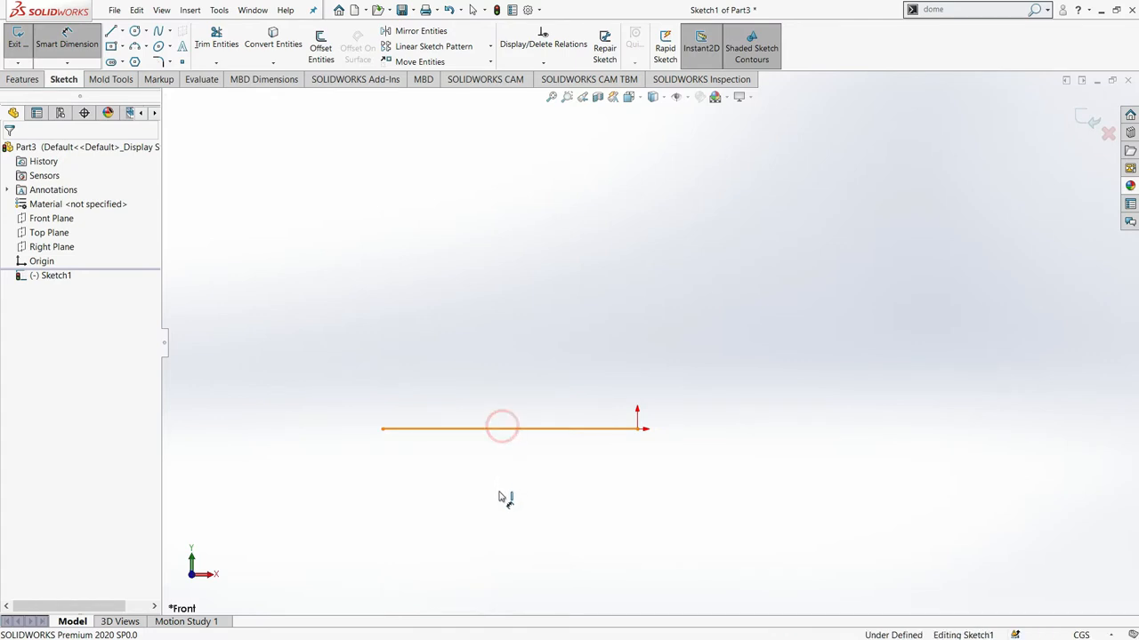
pyautogui.click(500, 502)
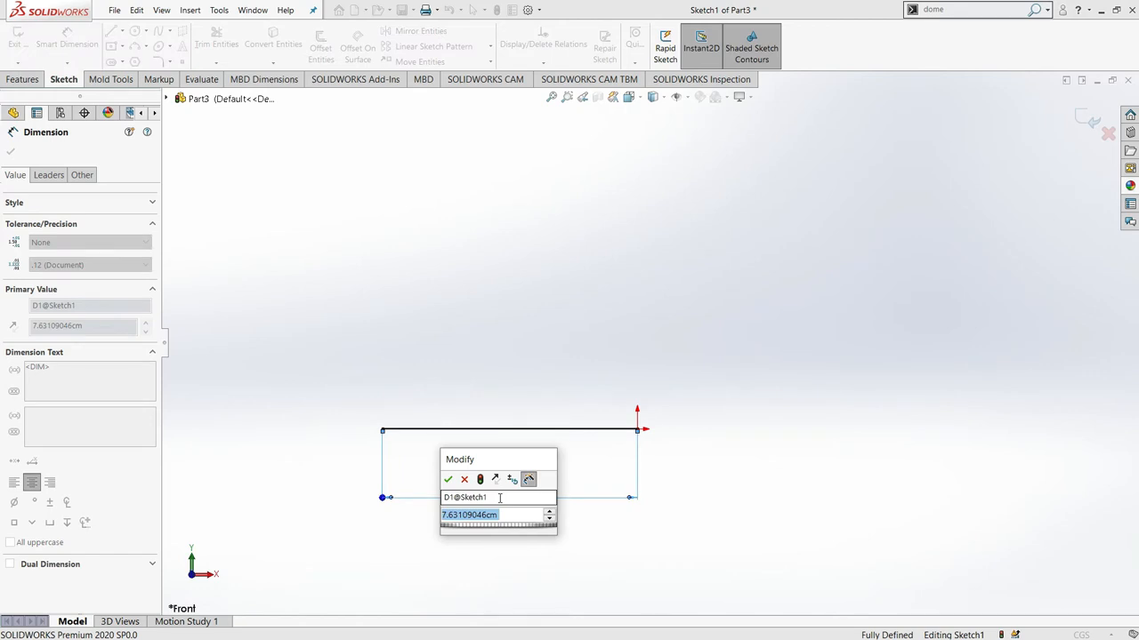
pyautogui.write('6.')
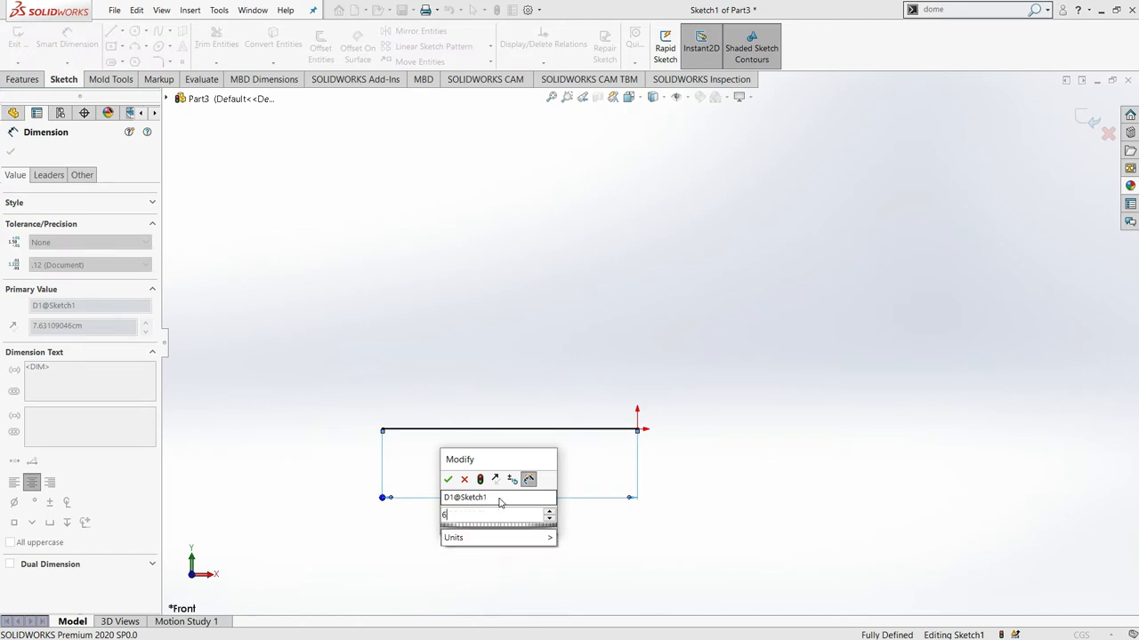
pyautogui.write('1')
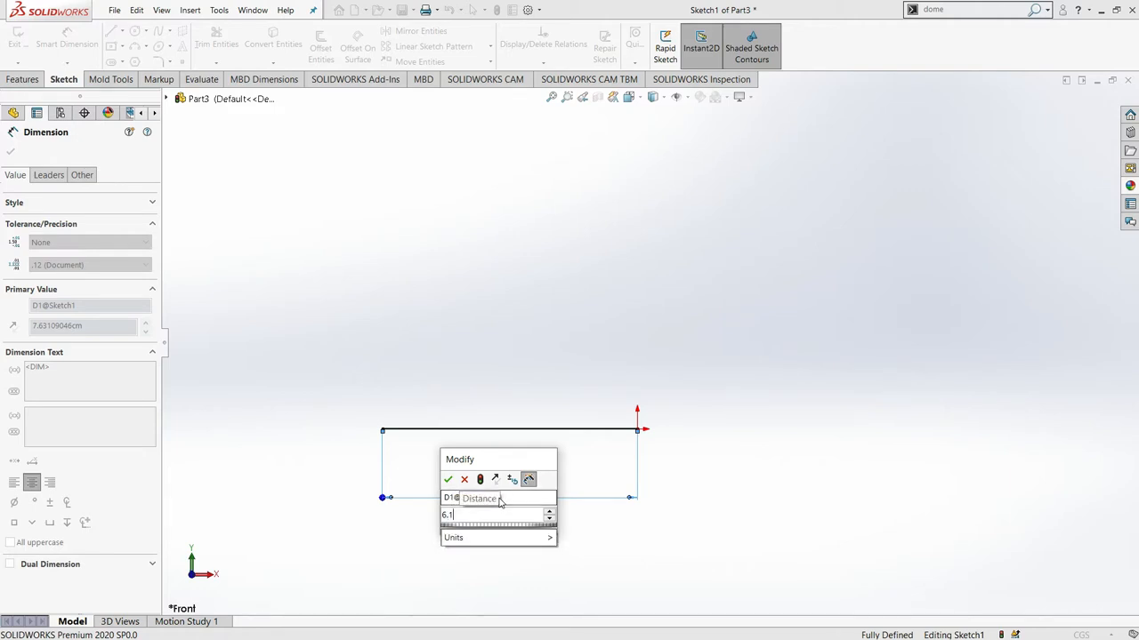
pyautogui.click(447, 479)
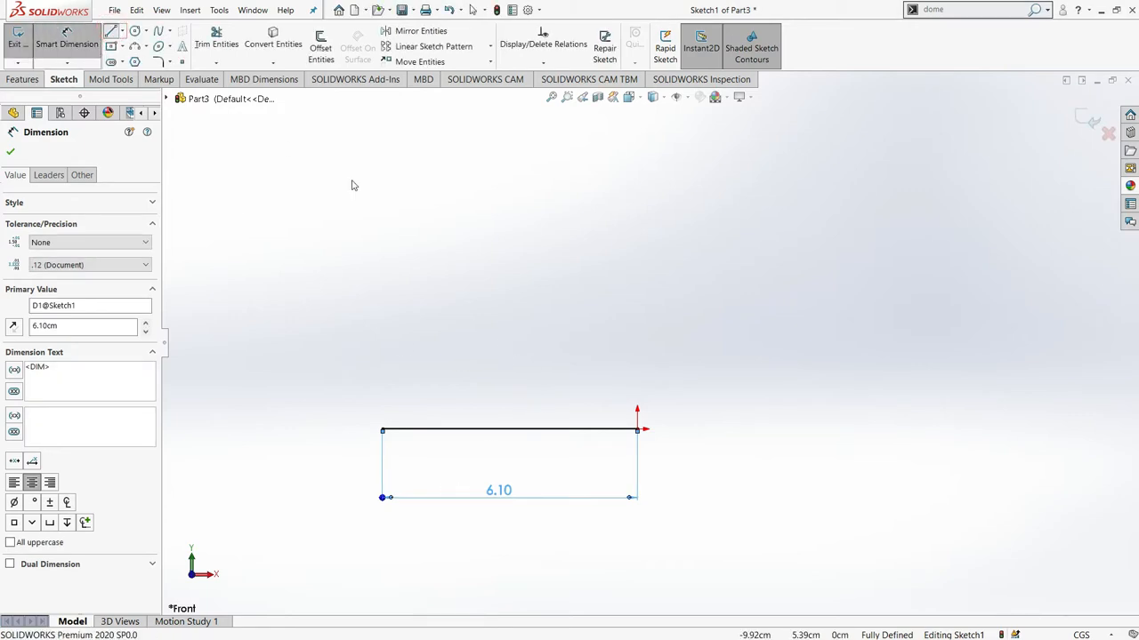
# From the base line's free end, sketch connected lines about 6.96 cm up, 5.01 cm down, then perpendicular hook segments about 1.05 and 0.63 cm.
pyautogui.press('l')
pyautogui.click(382, 429)
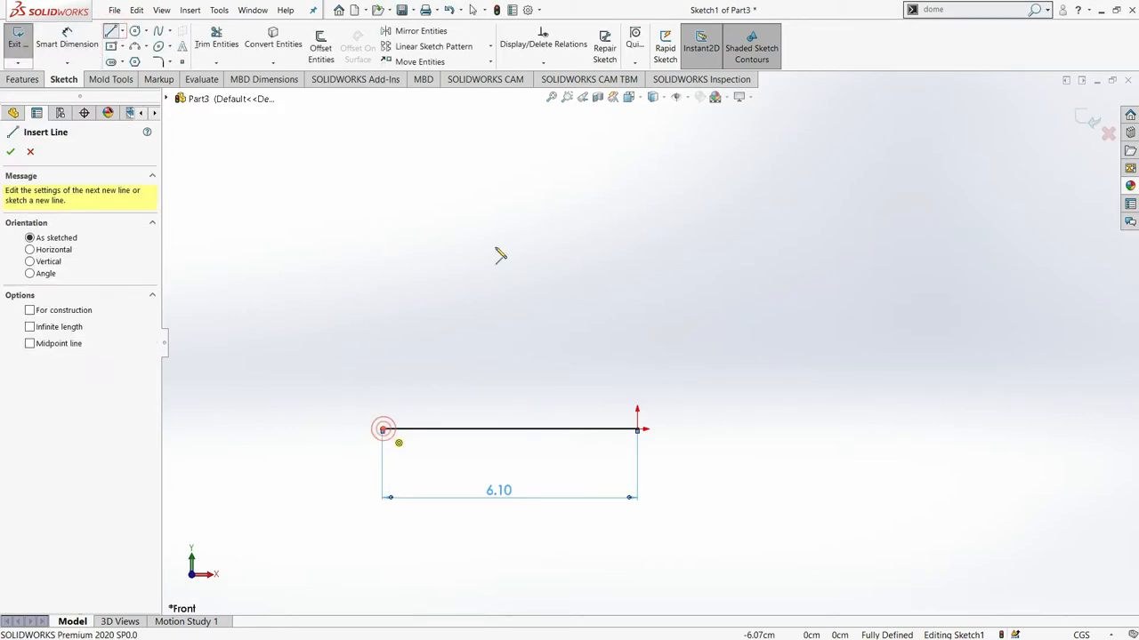
pyautogui.click(516, 170)
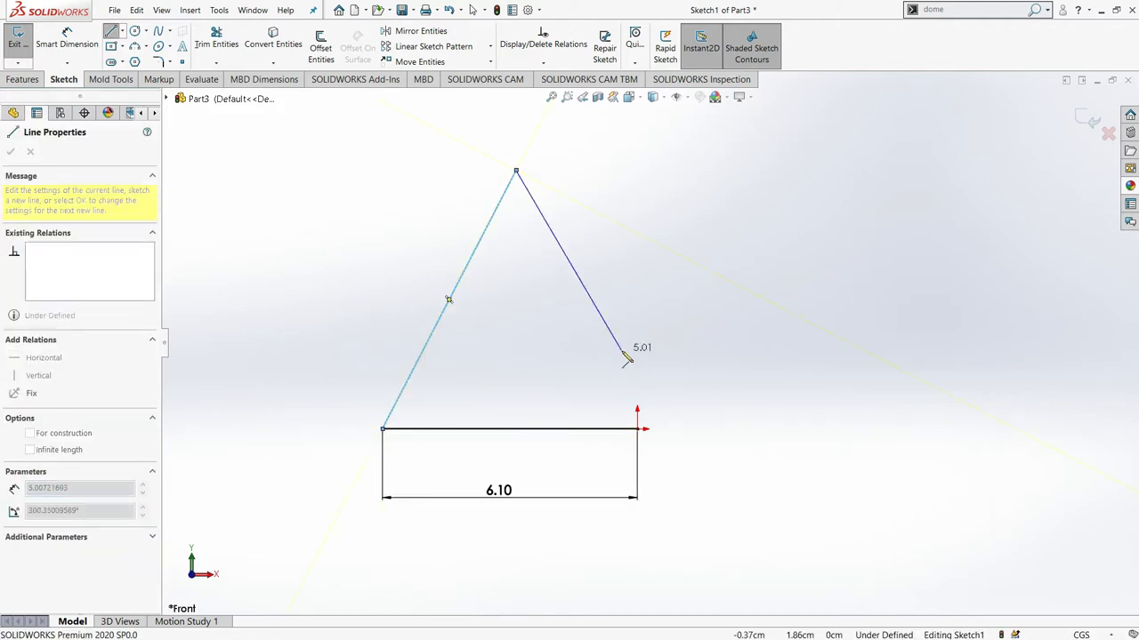
pyautogui.click(622, 350)
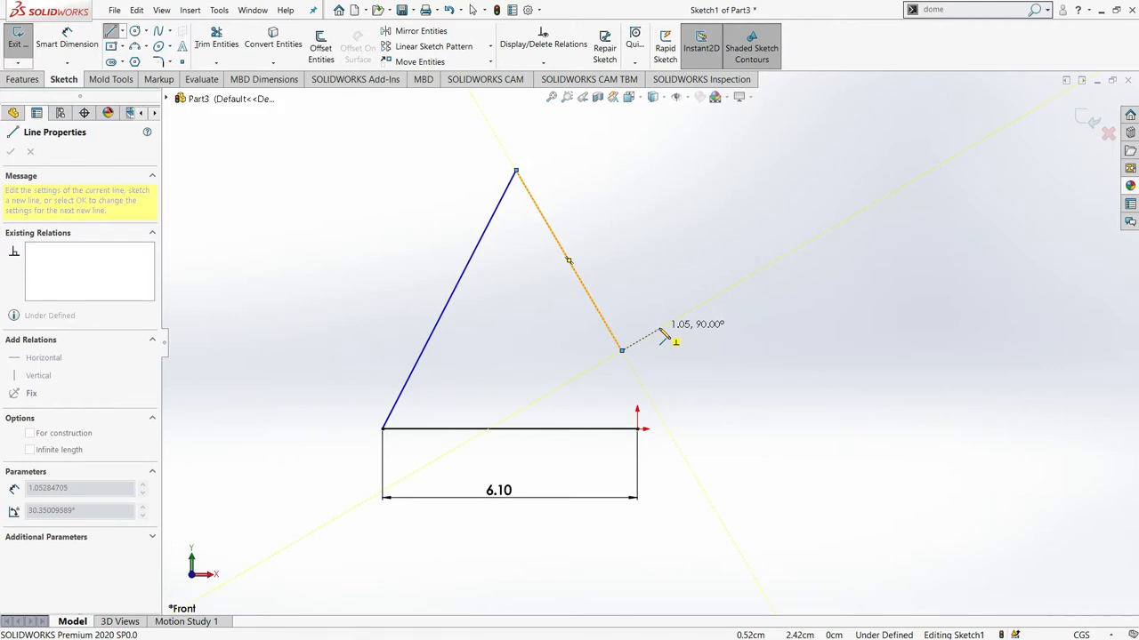
pyautogui.click(660, 329)
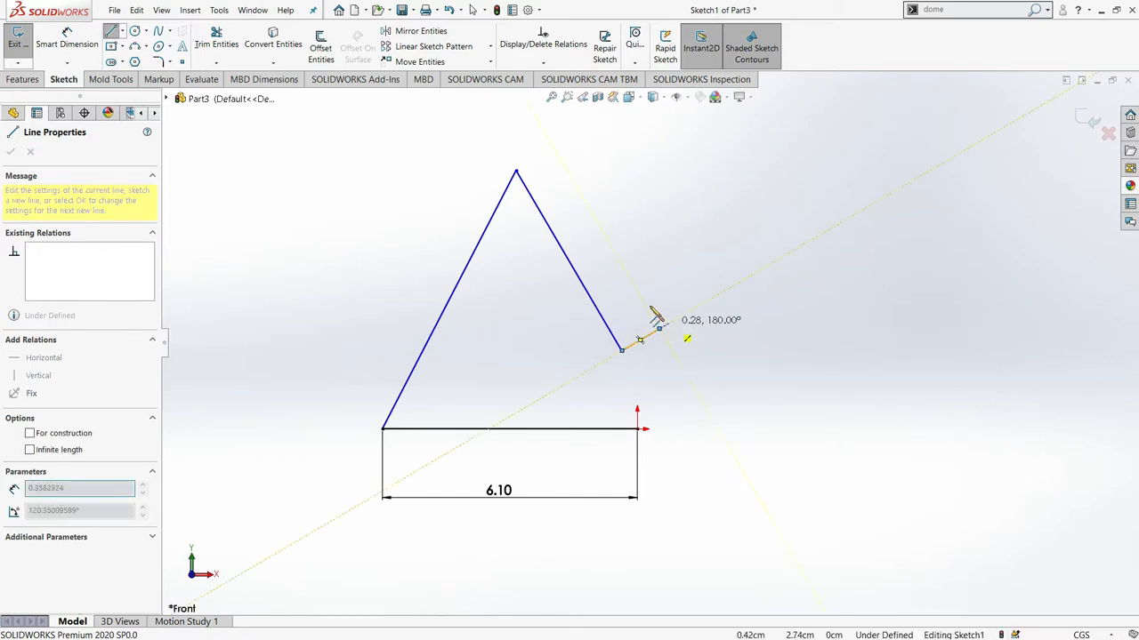
pyautogui.click(646, 306)
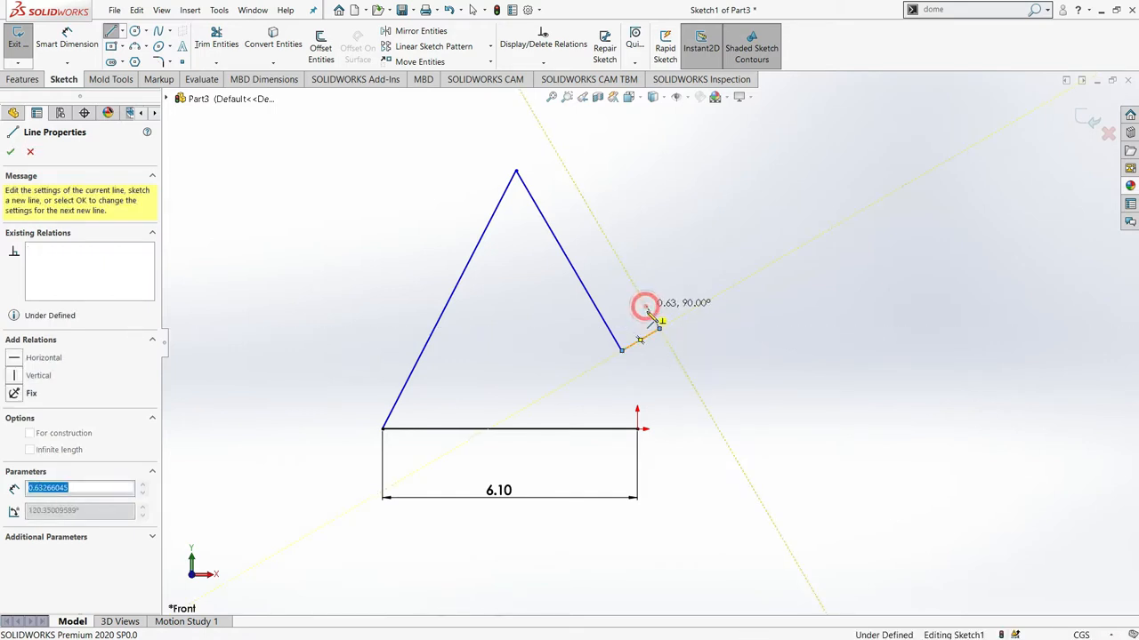
# Dimension the sloping line that rises from the base line's end to 6.5 cm.
pyautogui.click(67, 40)
pyautogui.click(450, 309)
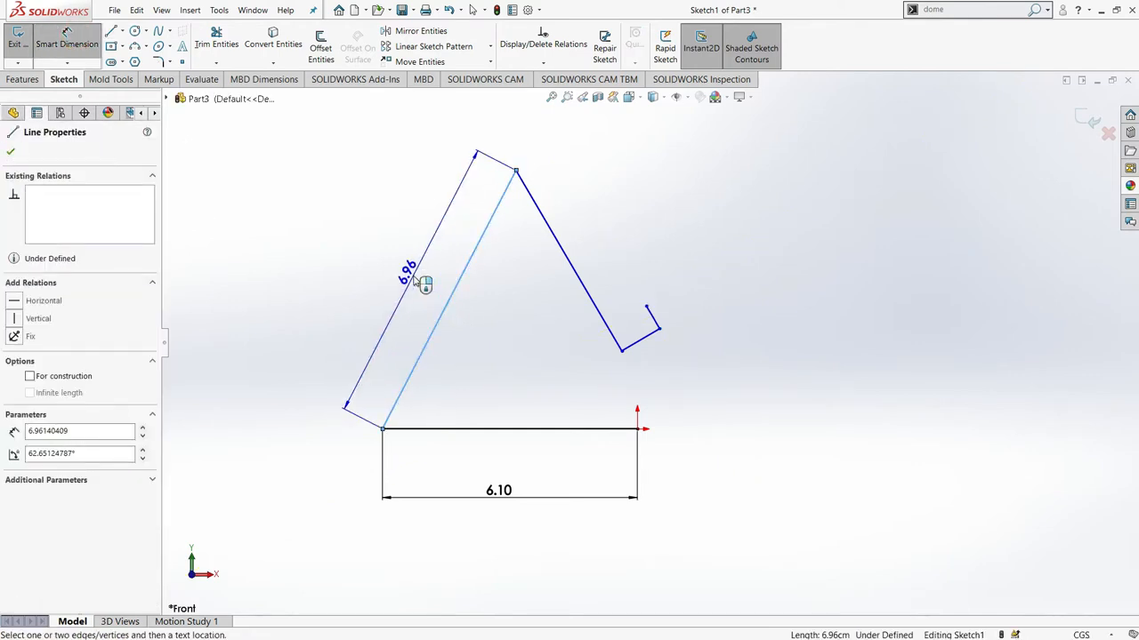
pyautogui.click(413, 278)
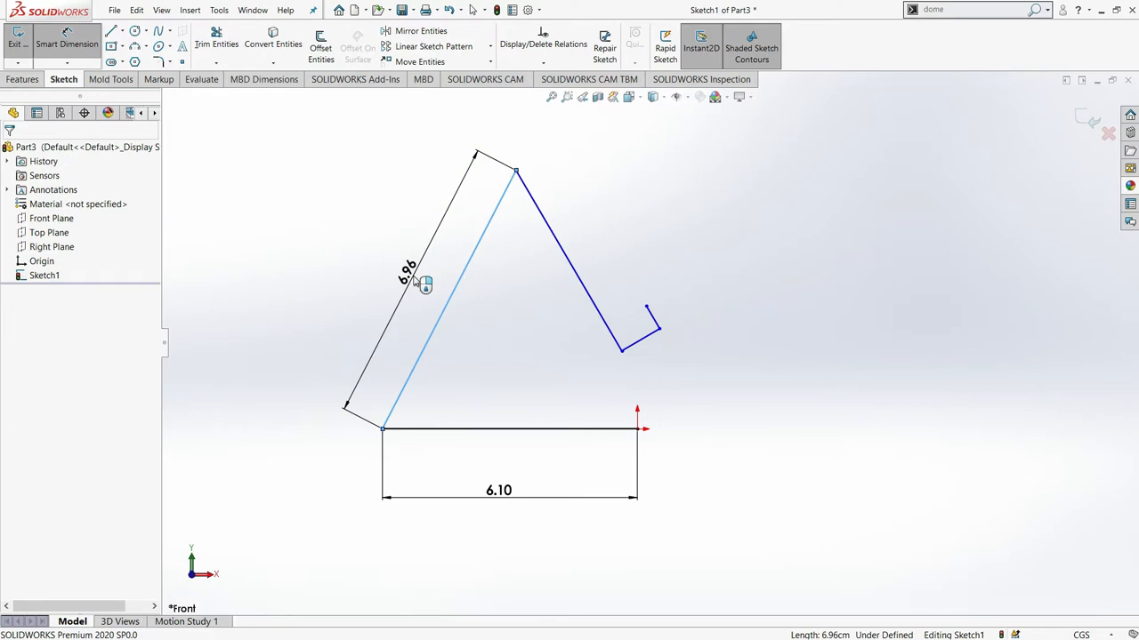
pyautogui.write('6')
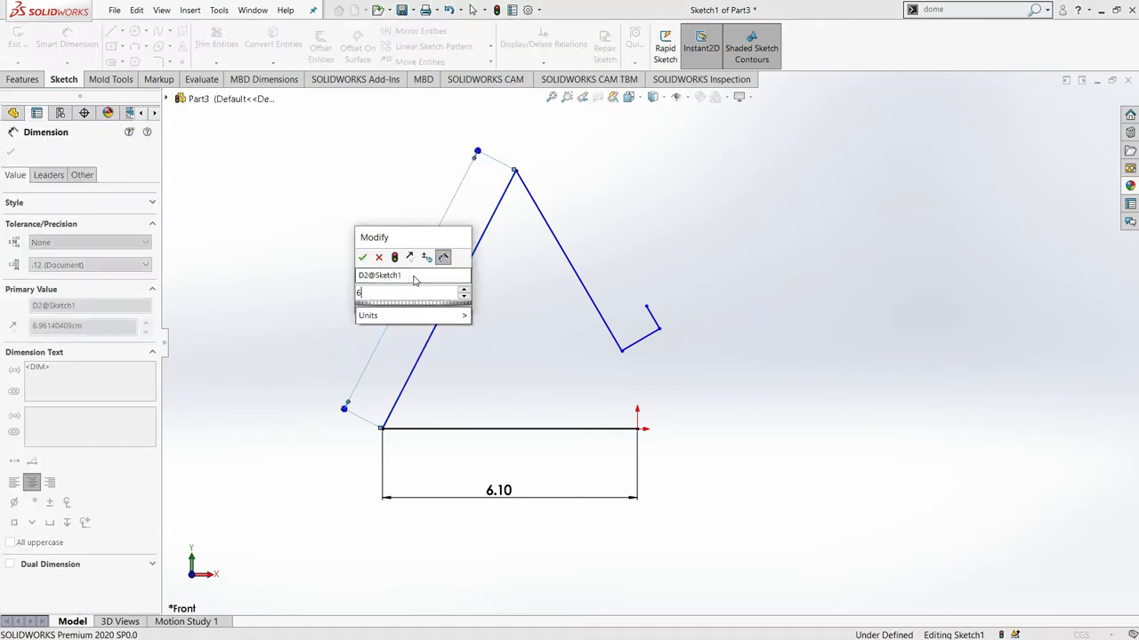
pyautogui.write('.5')
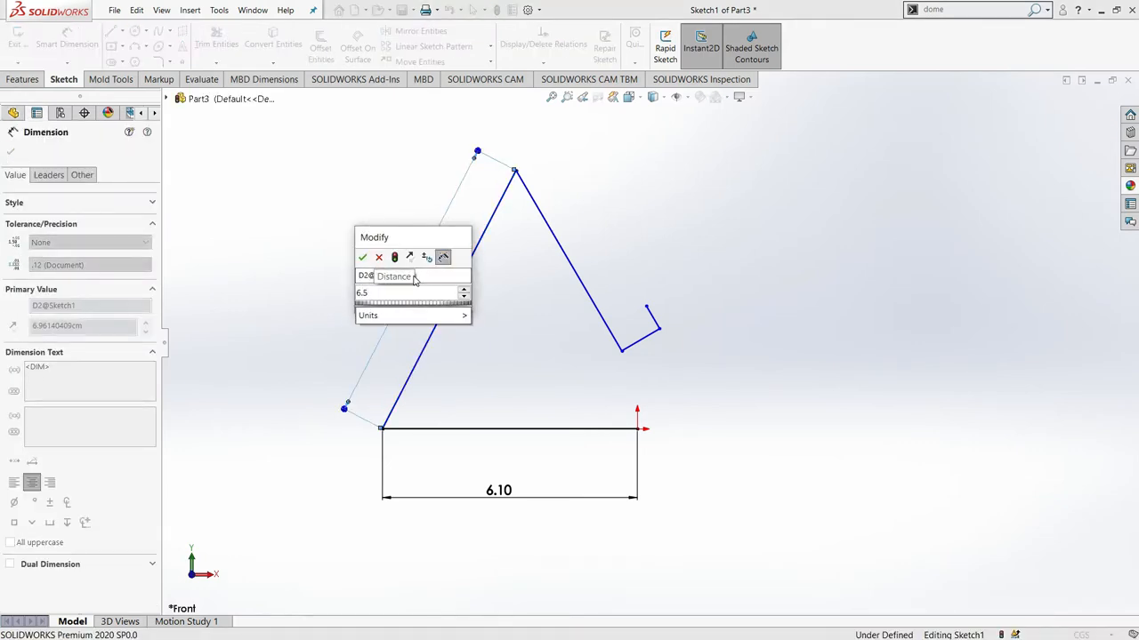
pyautogui.click(362, 258)
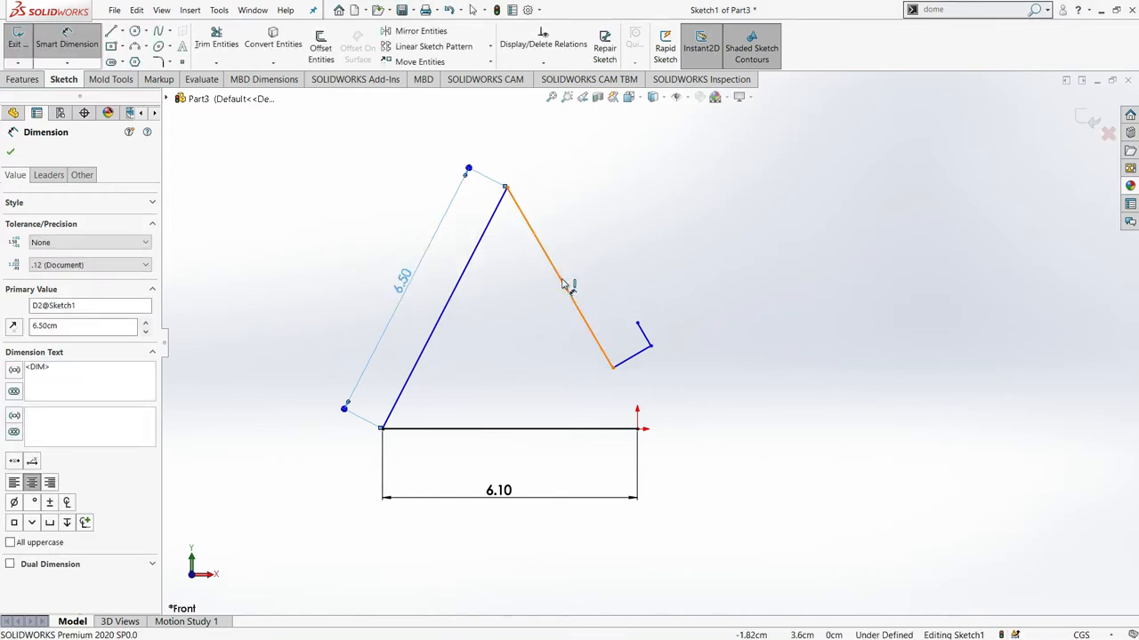
# Dimension the sloping line between the apex and the hook to 7 cm.
pyautogui.click(563, 284)
pyautogui.click(599, 263)
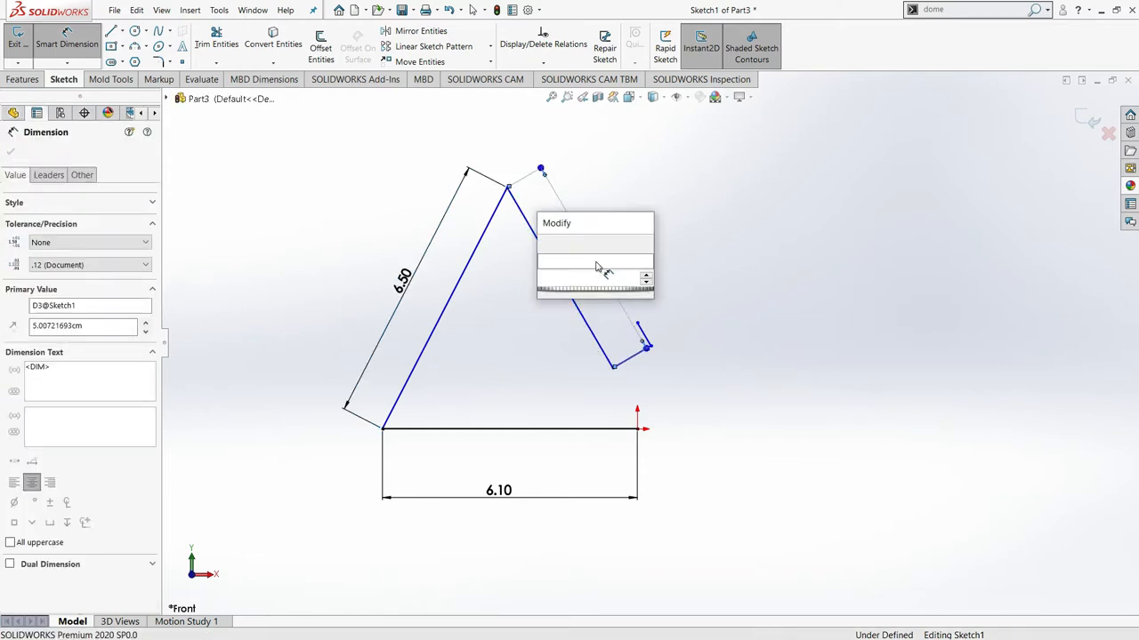
pyautogui.write('7')
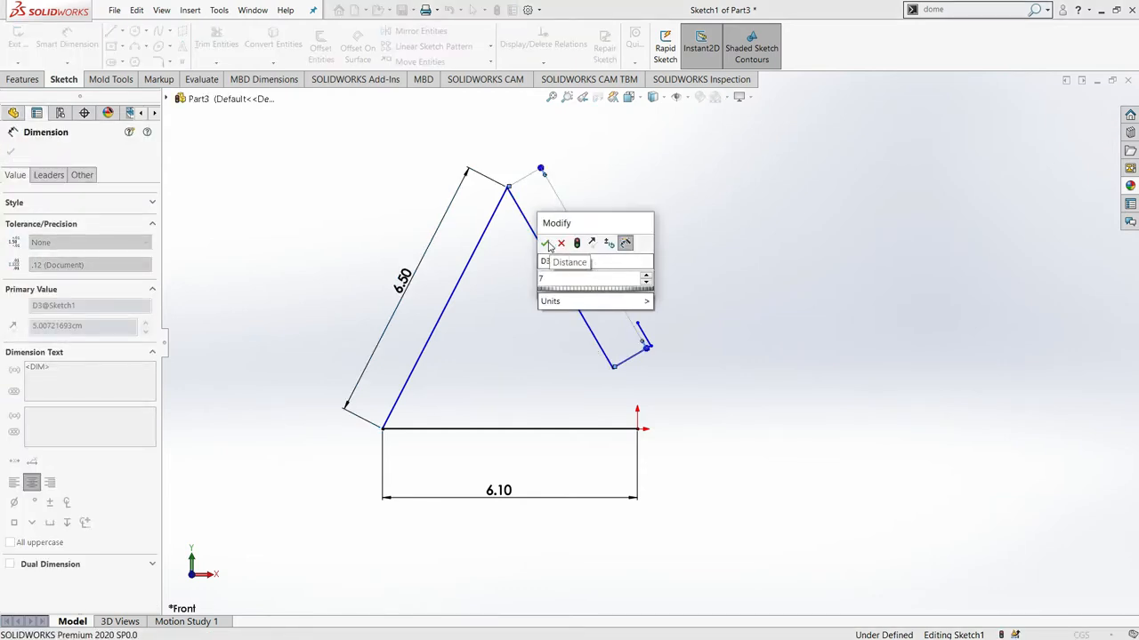
pyautogui.click(547, 244)
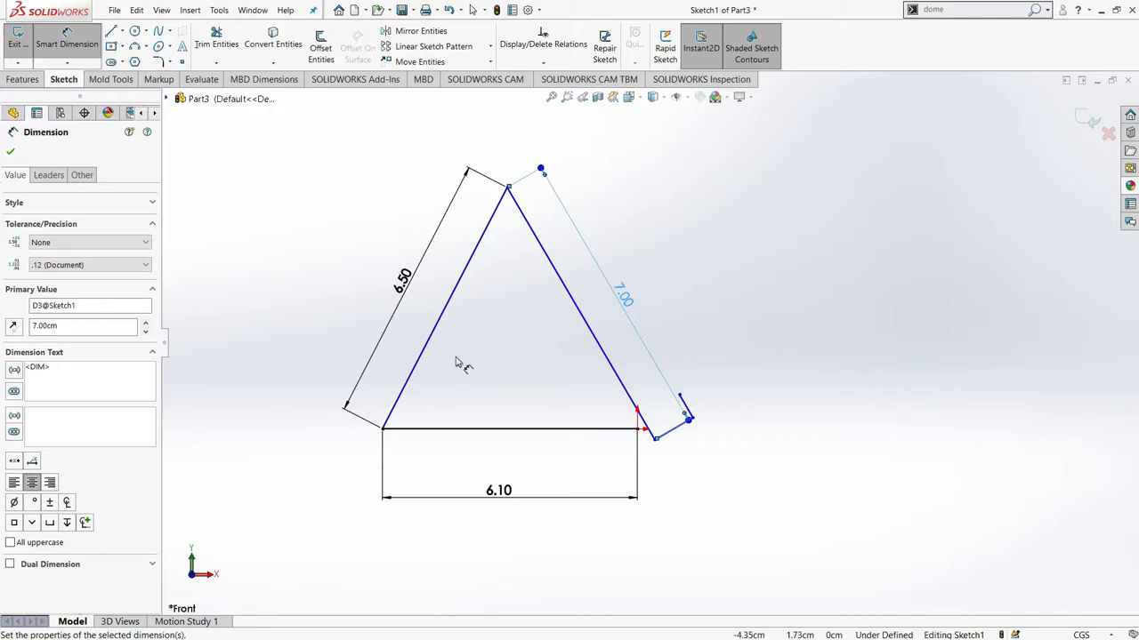
# Change the length of the sloping line rising from the base to 7.5 cm.
pyautogui.click(402, 282)
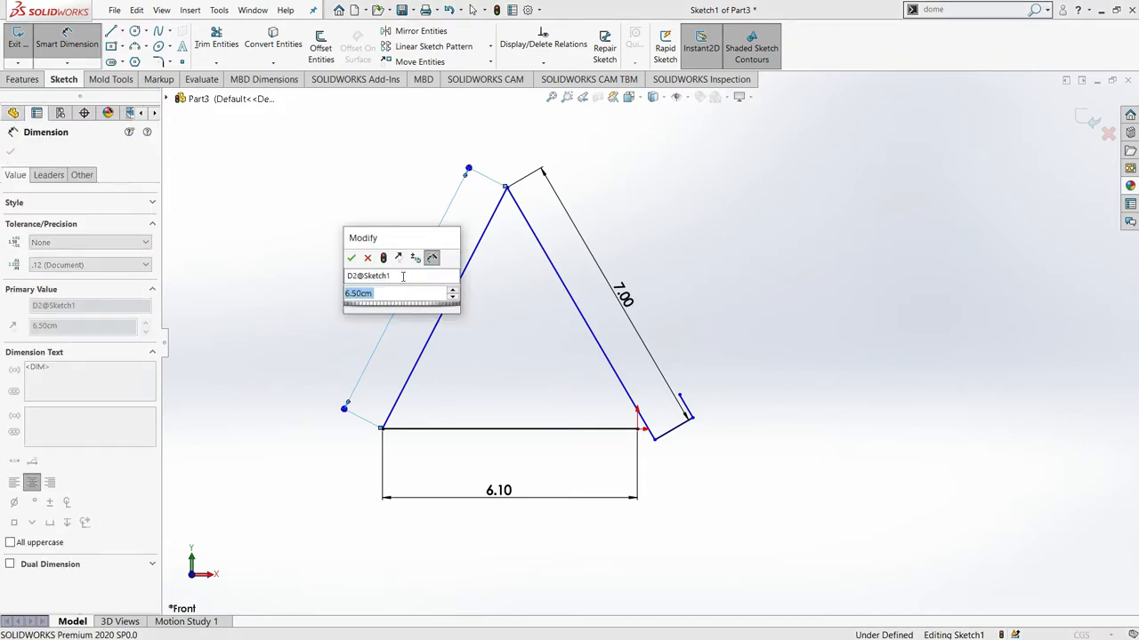
pyautogui.write('7.')
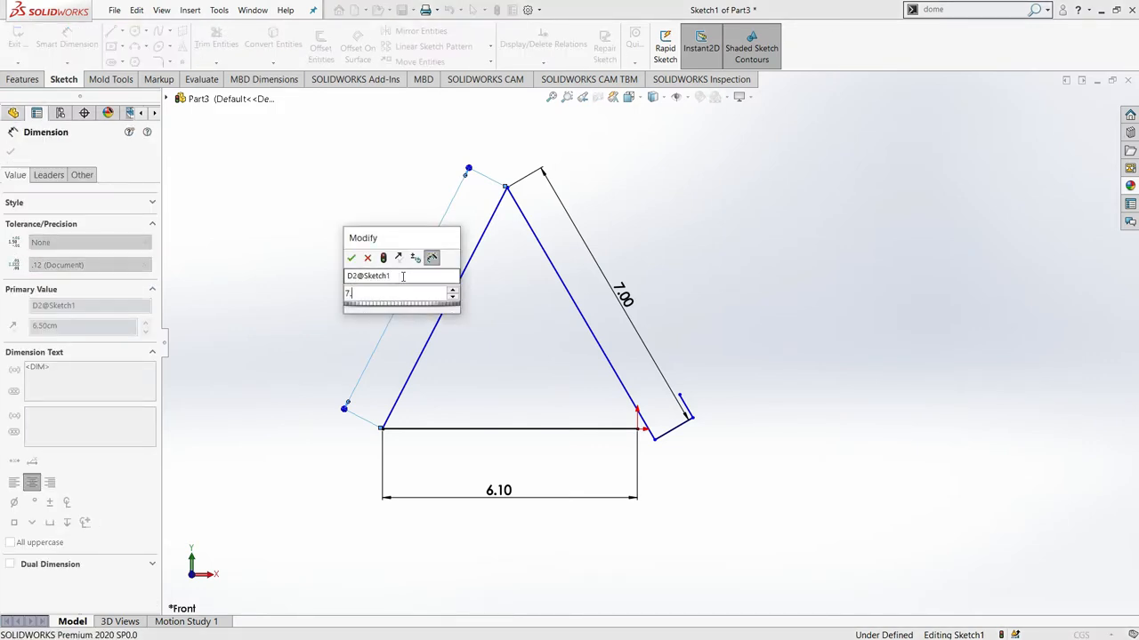
pyautogui.write('5')
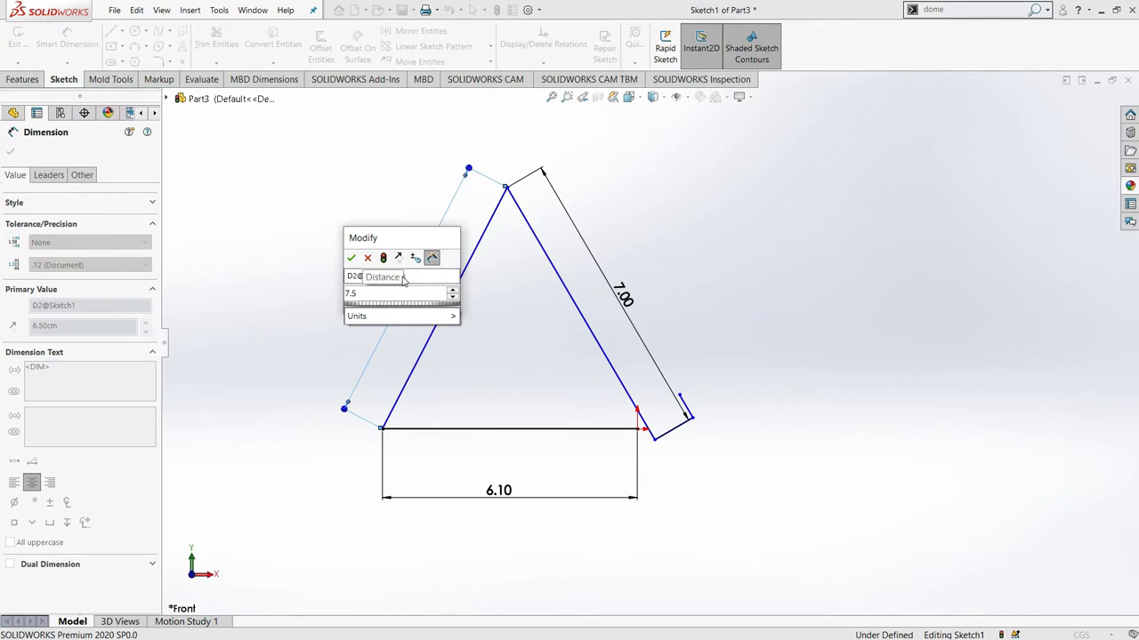
pyautogui.click(352, 259)
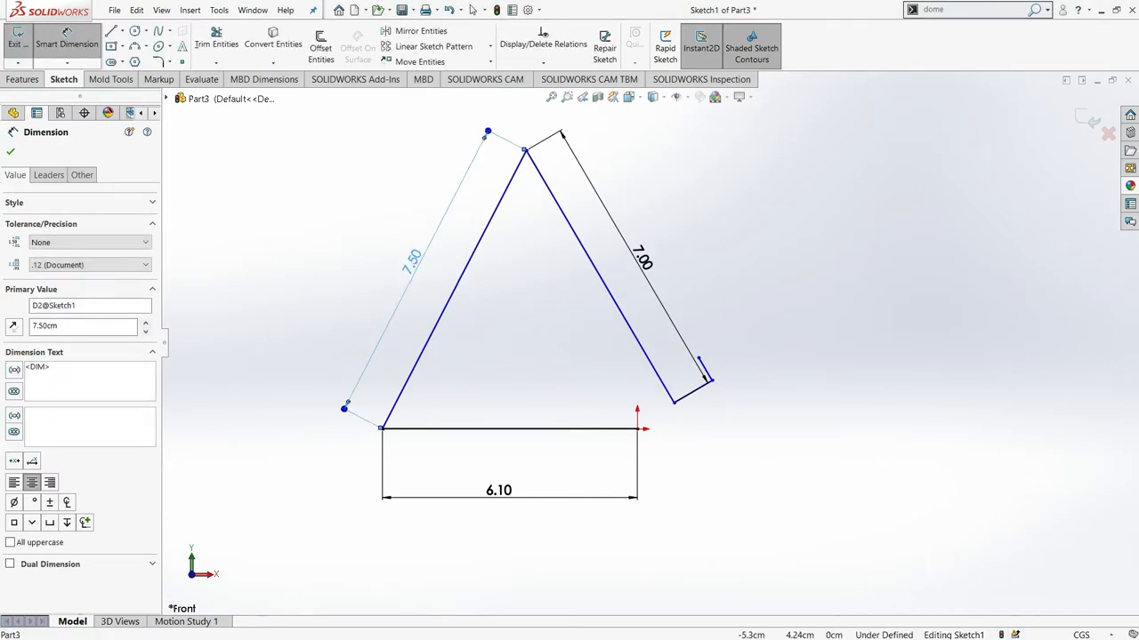
pyautogui.press('Escape')
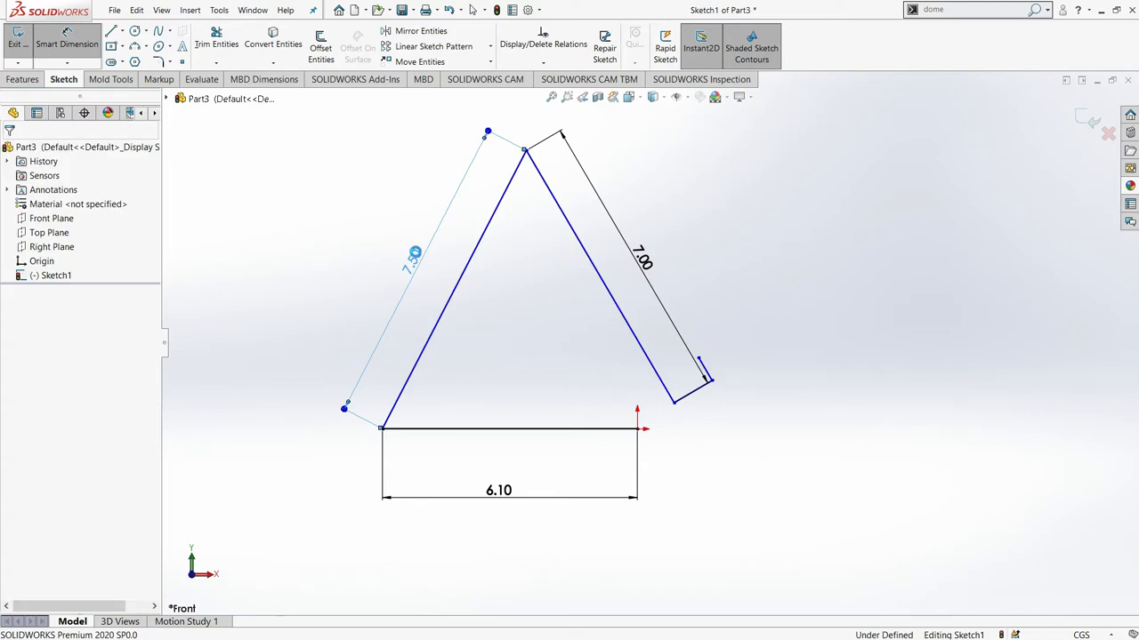
# Set the length of the sloping line rising from the base to 8 cm.
pyautogui.doubleClick(415, 253)
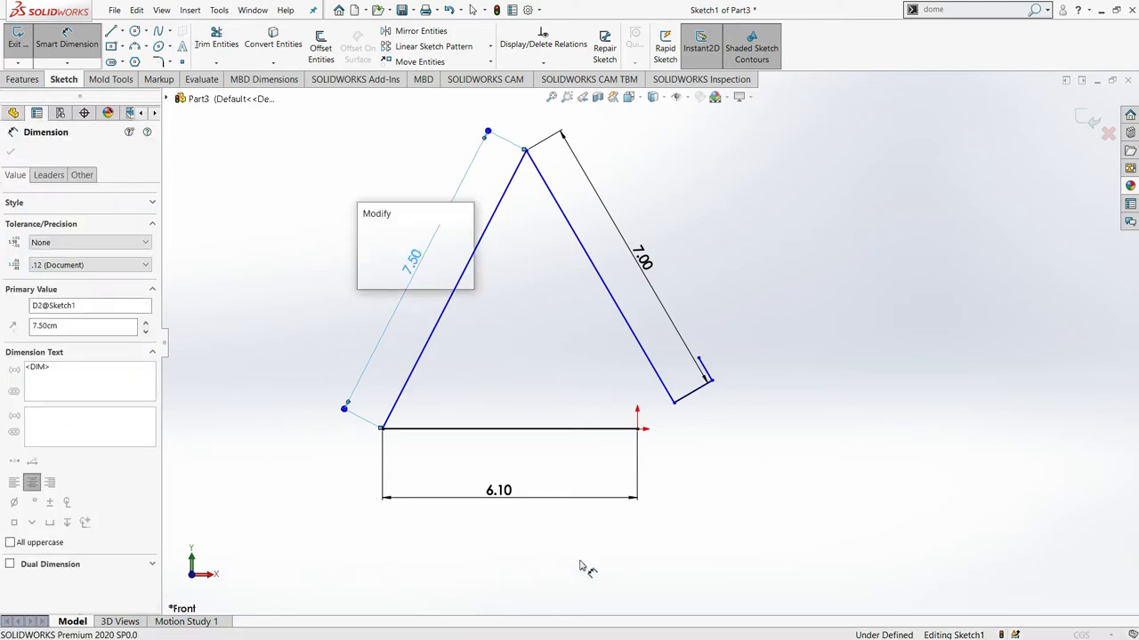
pyautogui.write('8')
pyautogui.press('Return')
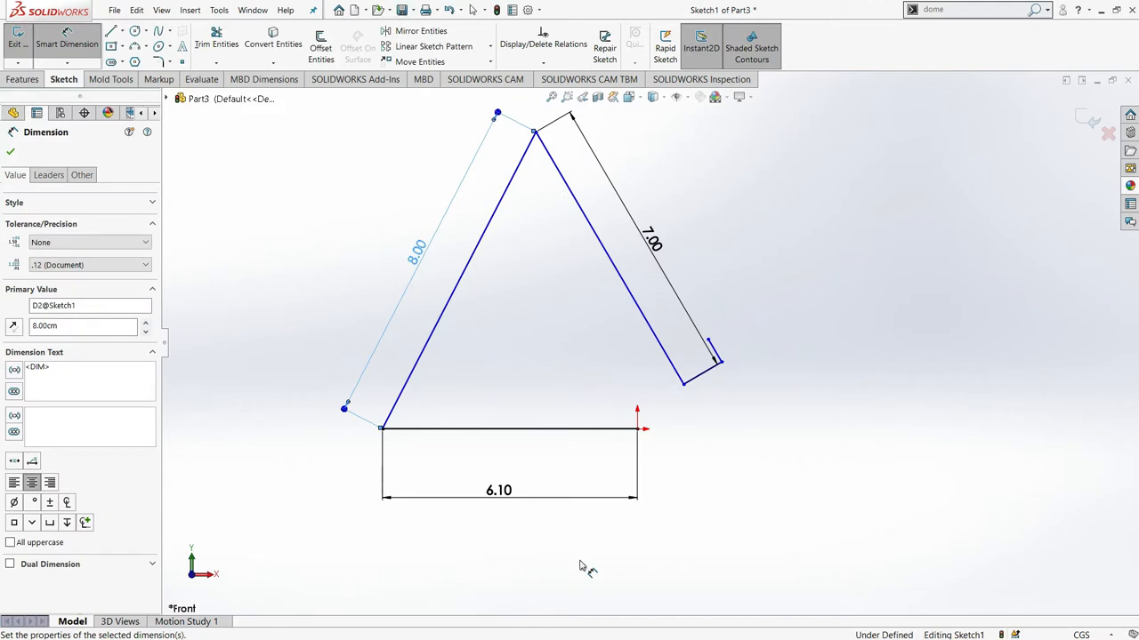
# Dimension the angle between the two sloping lines at the apex to 45 degrees.
pyautogui.scroll(3, 653, 209)
pyautogui.scroll(-2, 650, 204)
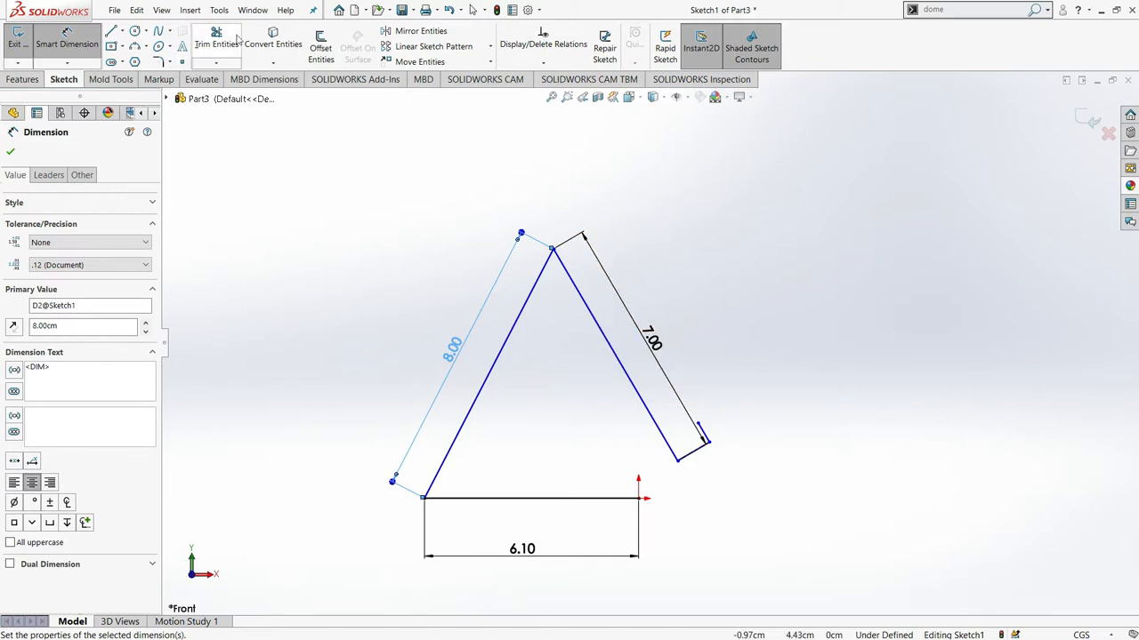
pyautogui.click(527, 303)
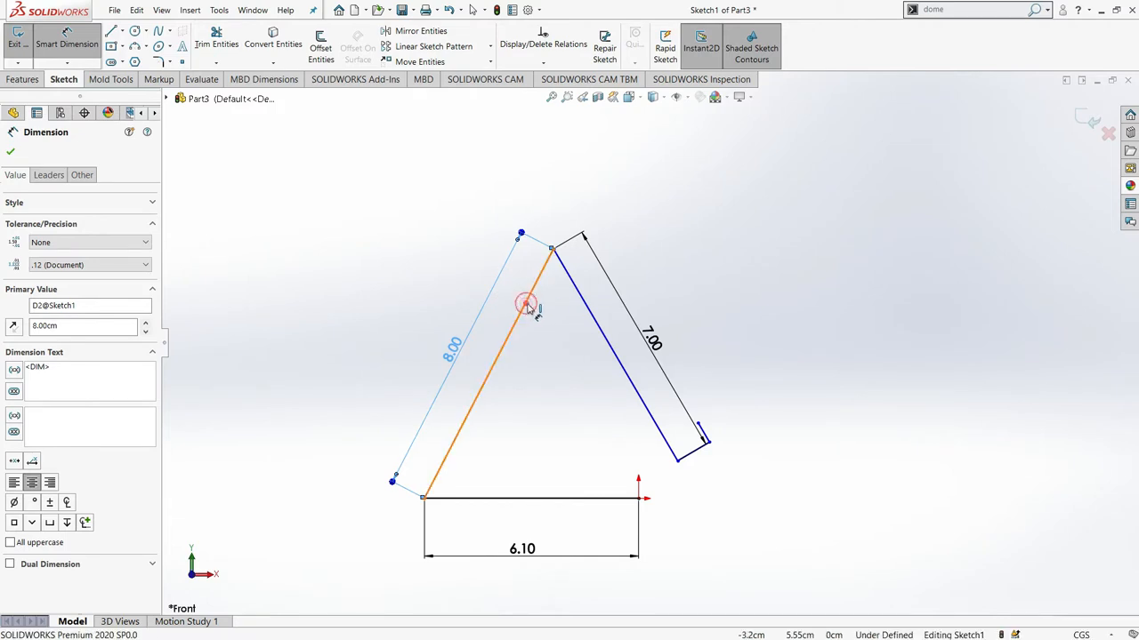
pyautogui.click(589, 307)
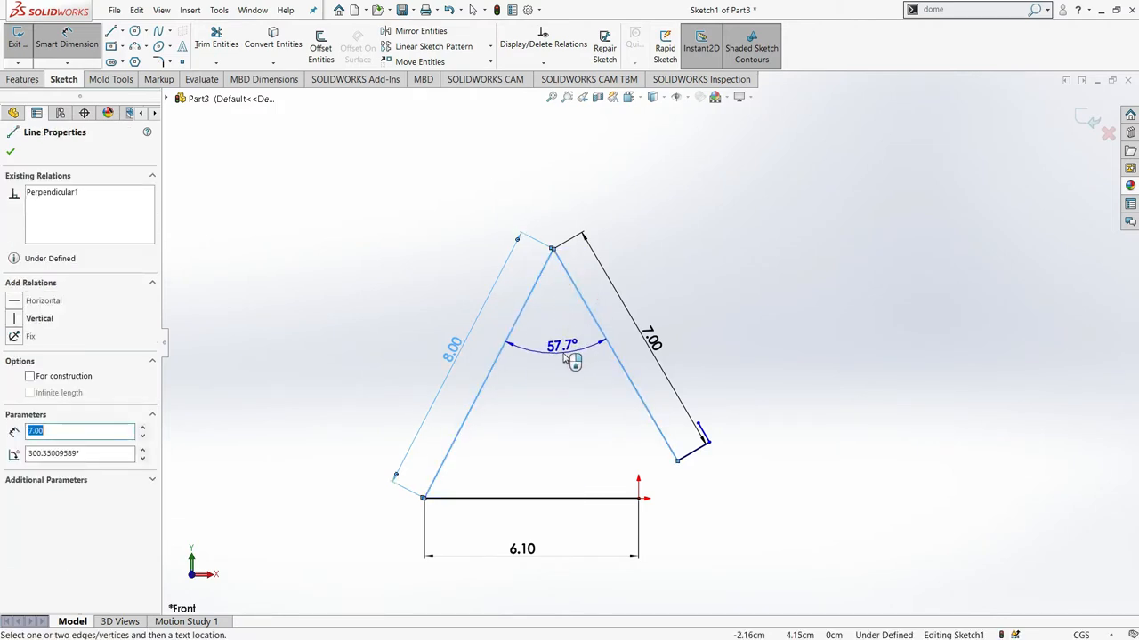
pyautogui.click(573, 358)
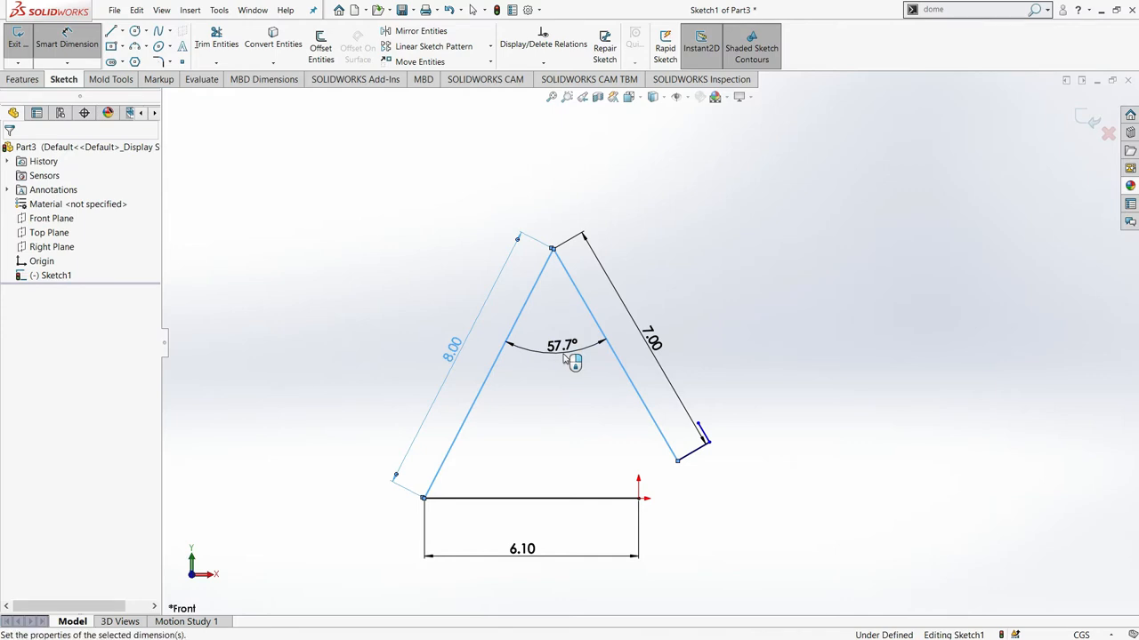
pyautogui.doubleClick(573, 358)
pyautogui.write('45')
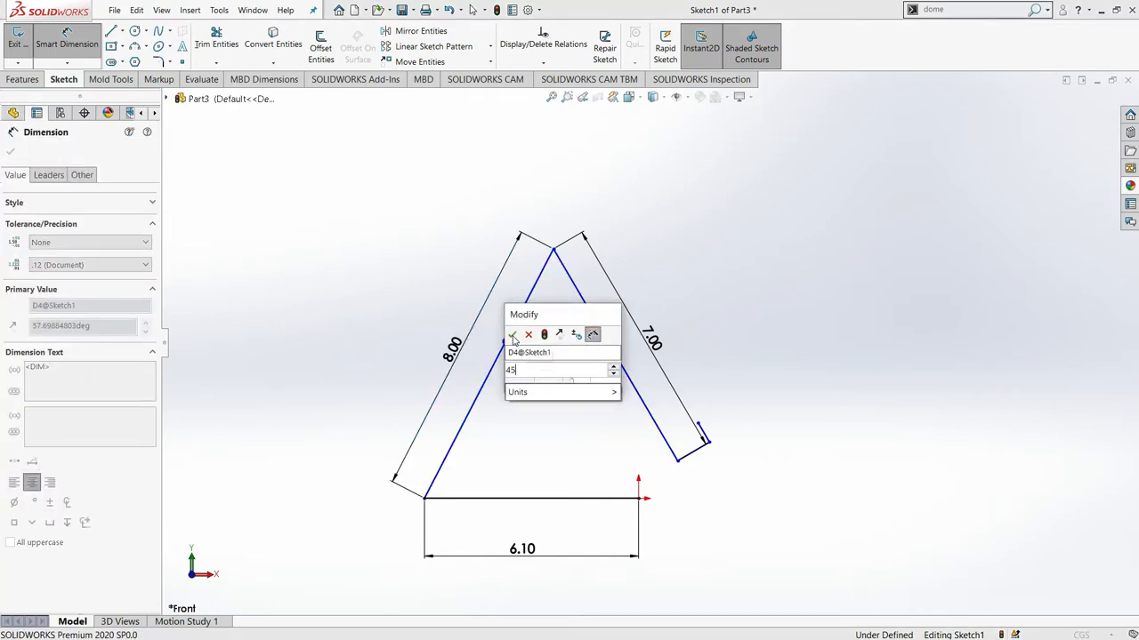
pyautogui.click(513, 334)
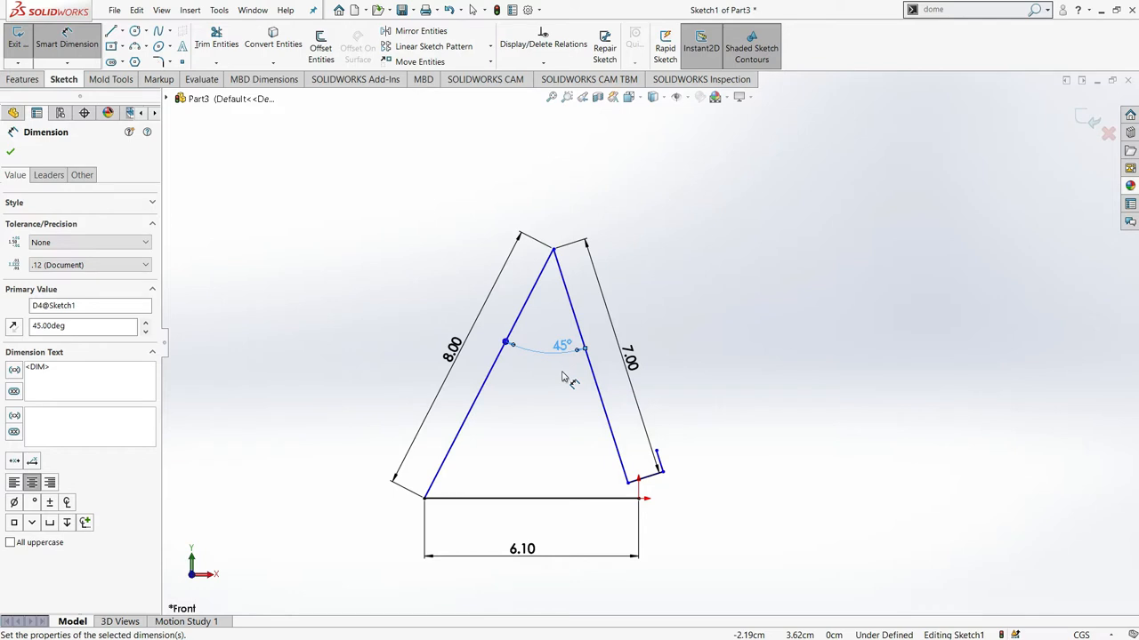
# Set the length of the sloping line rising from the base to 10 cm.
pyautogui.click(453, 349)
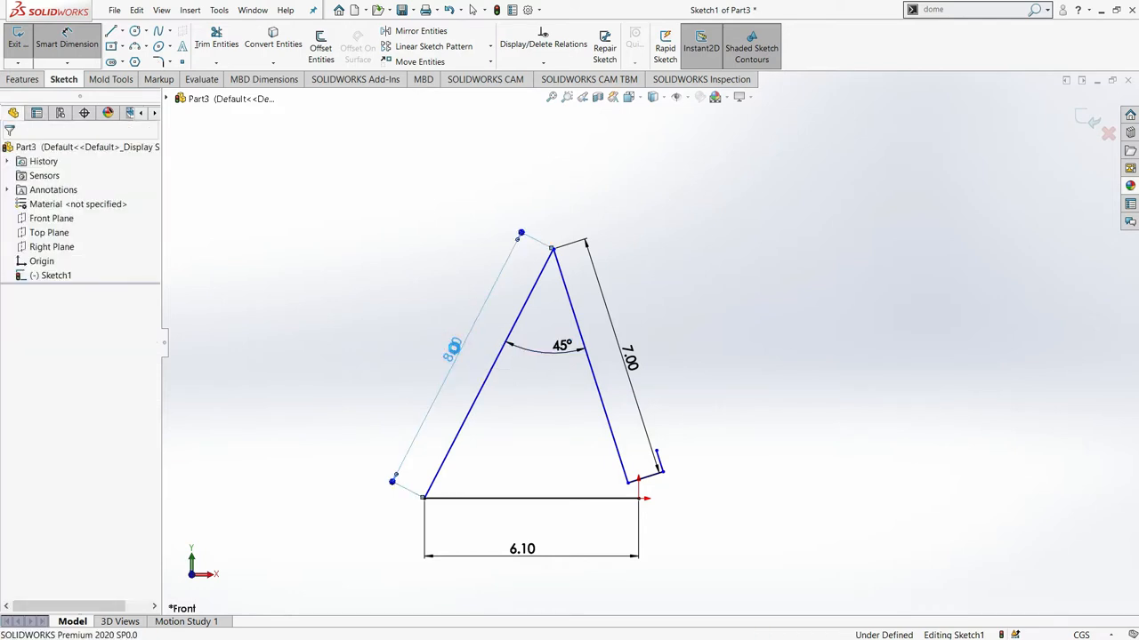
pyautogui.doubleClick(454, 349)
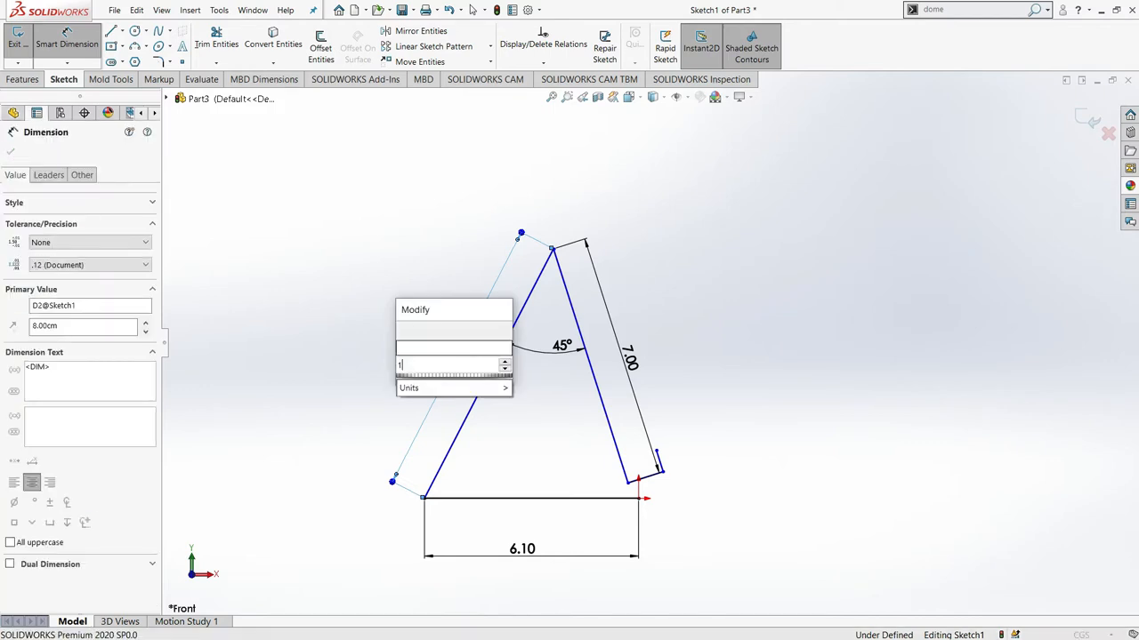
pyautogui.write('10')
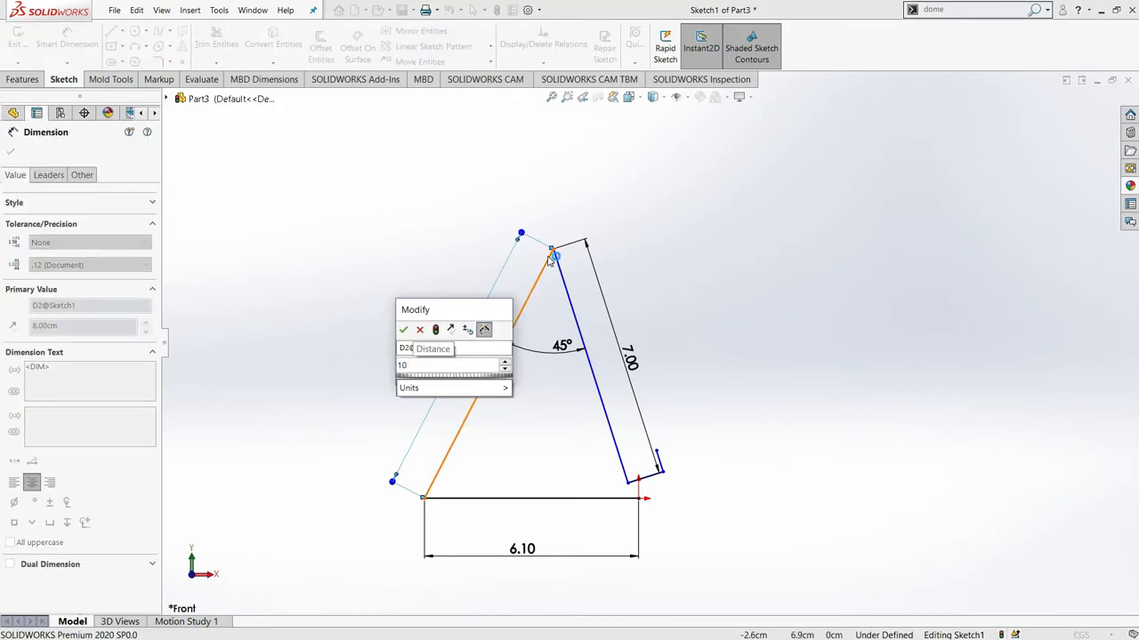
pyautogui.click(402, 329)
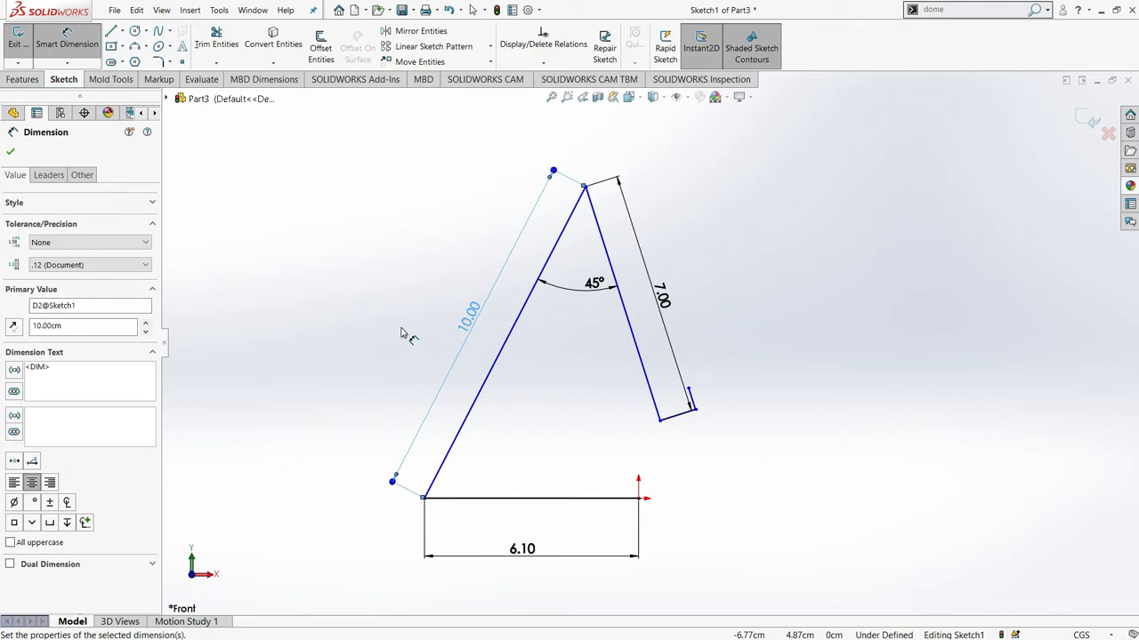
# Set the length of the horizontal base line to 7.5 cm.
pyautogui.scroll(-2, 667, 267)
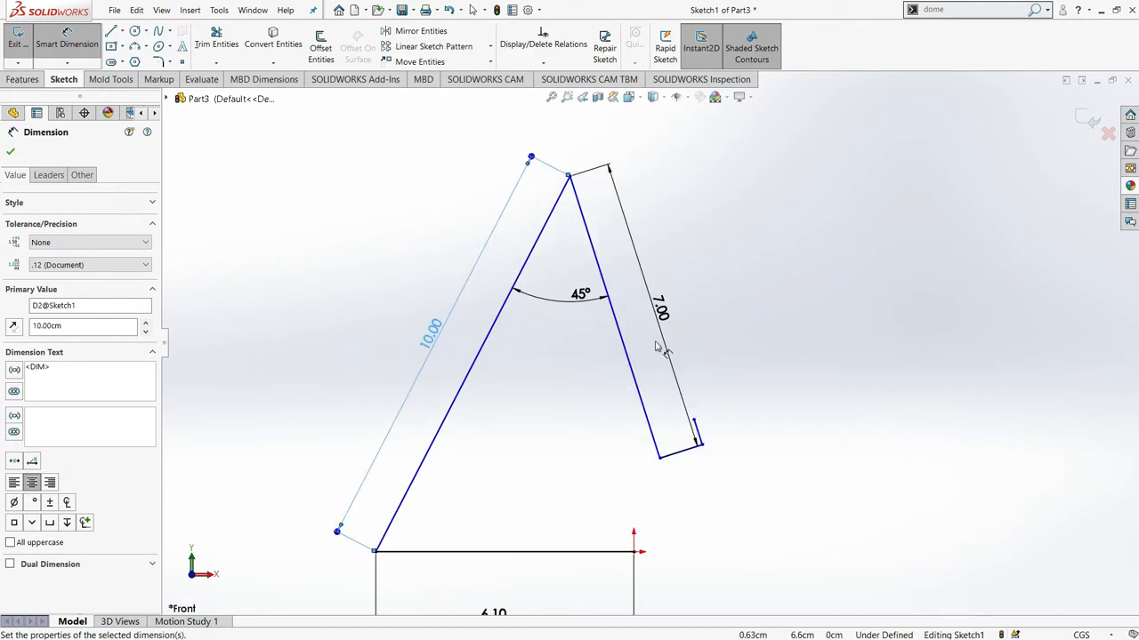
pyautogui.scroll(3, 564, 490)
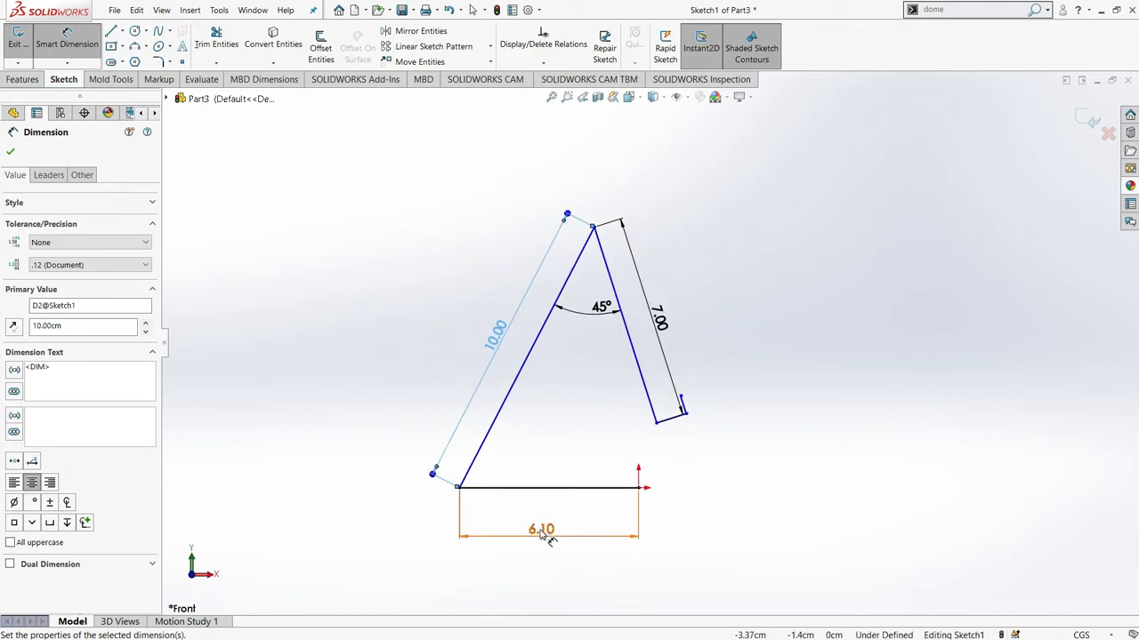
pyautogui.click(540, 532)
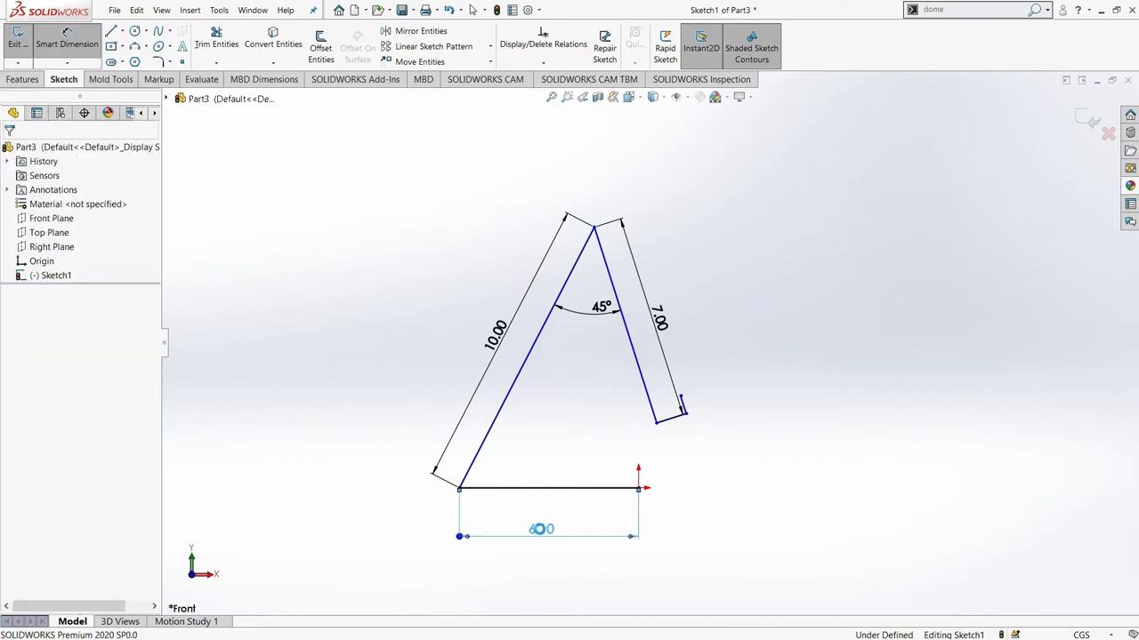
pyautogui.doubleClick(543, 531)
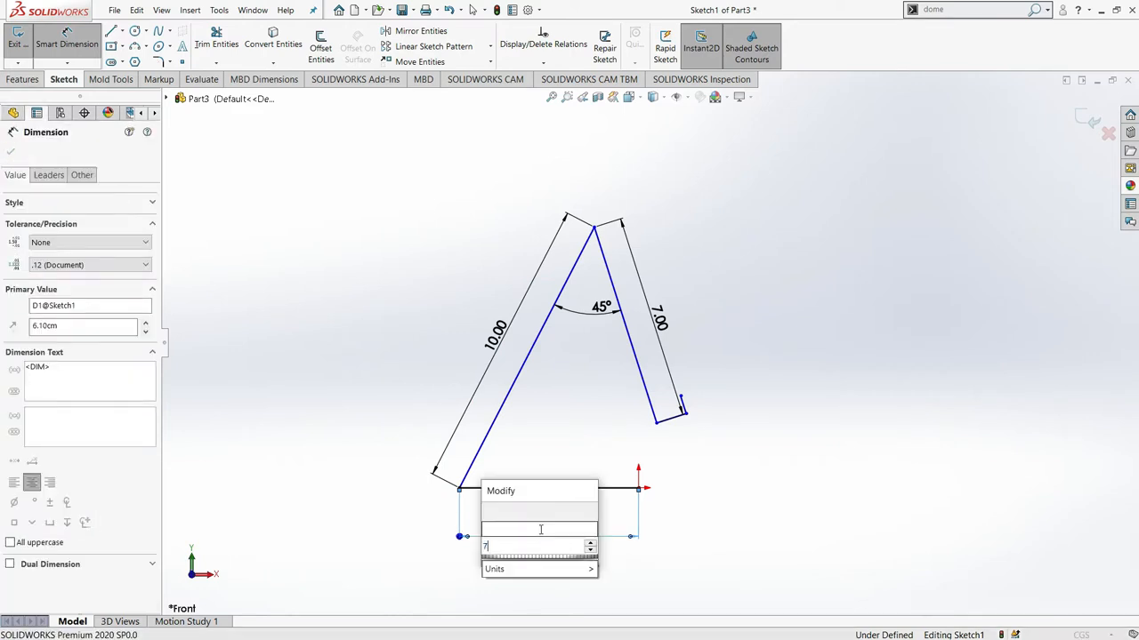
pyautogui.write('7.5')
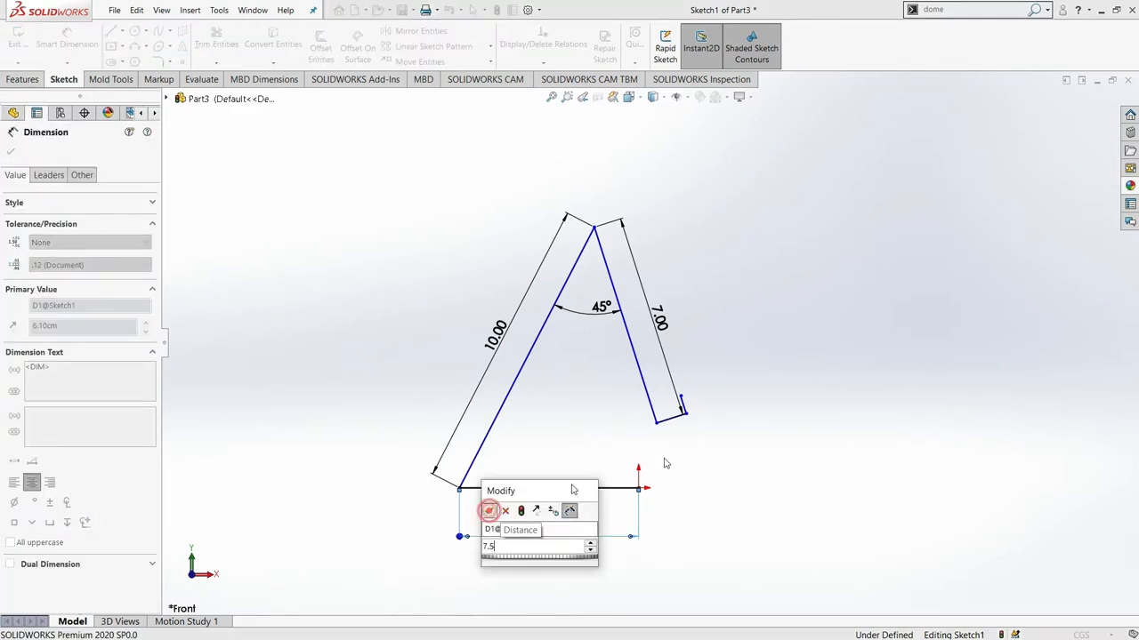
pyautogui.click(488, 510)
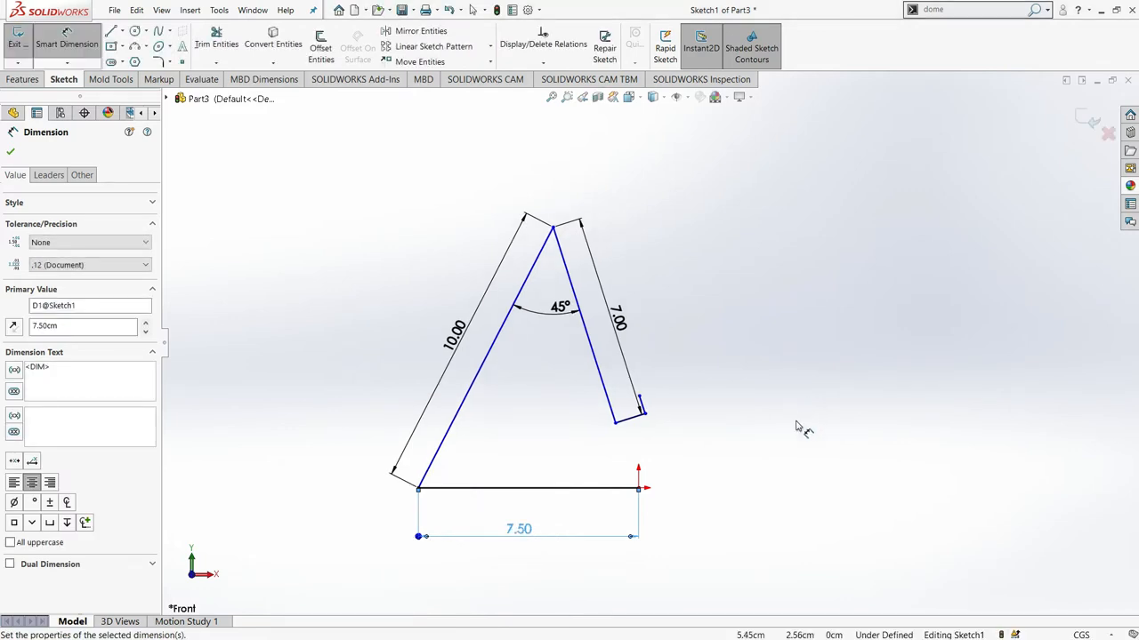
pyautogui.click(321, 47)
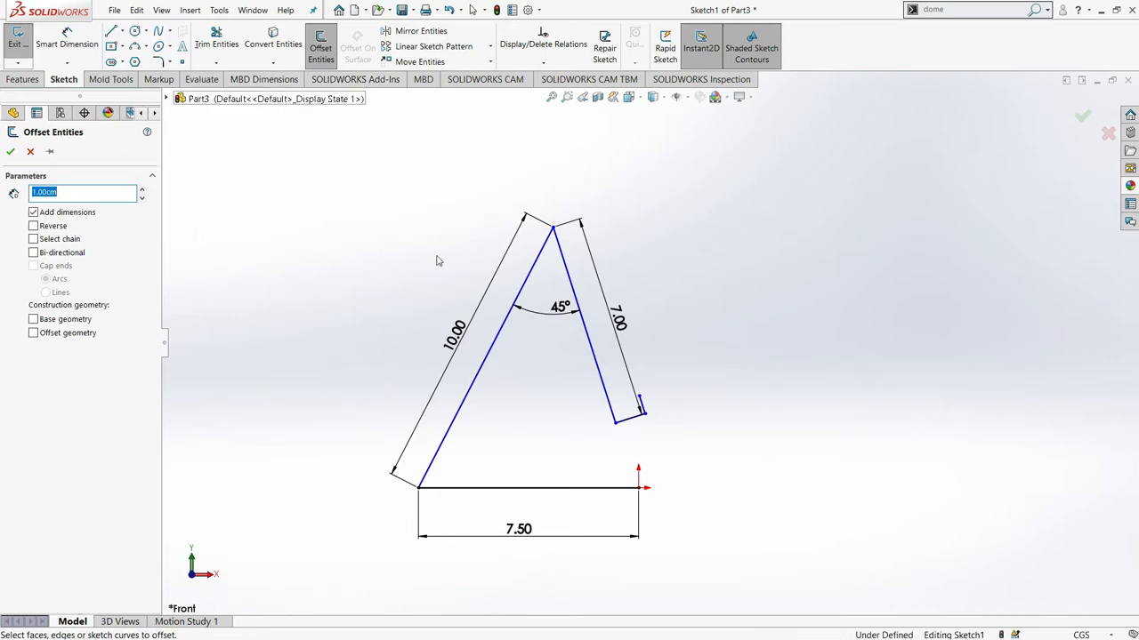
pyautogui.click(487, 489)
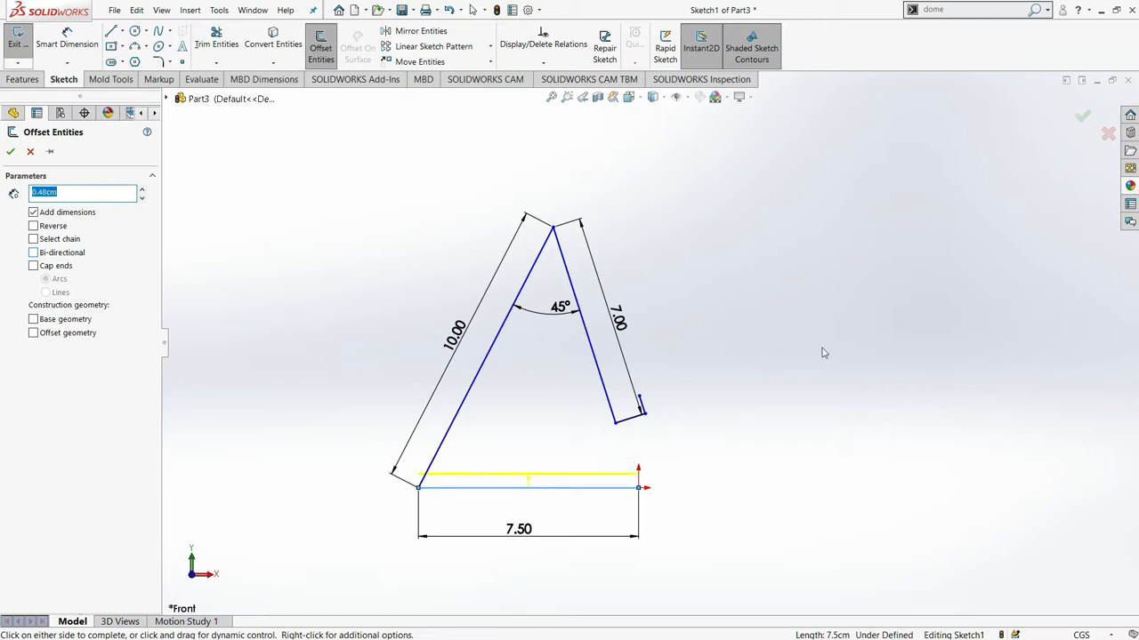
pyautogui.click(470, 399)
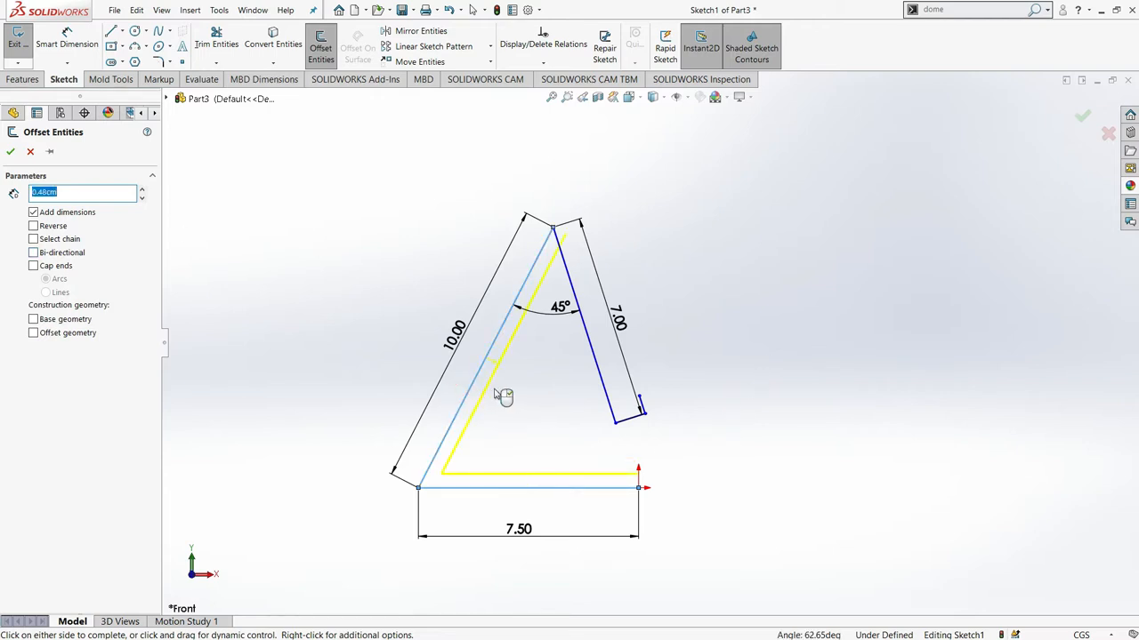
pyautogui.click(590, 350)
pyautogui.click(627, 422)
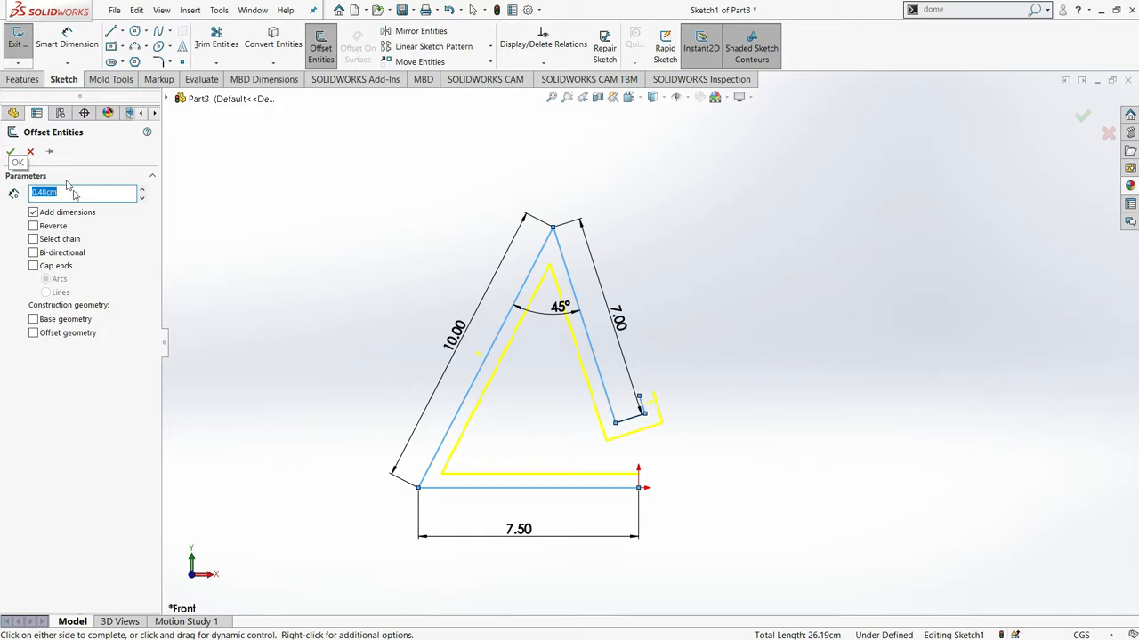
pyautogui.click(29, 153)
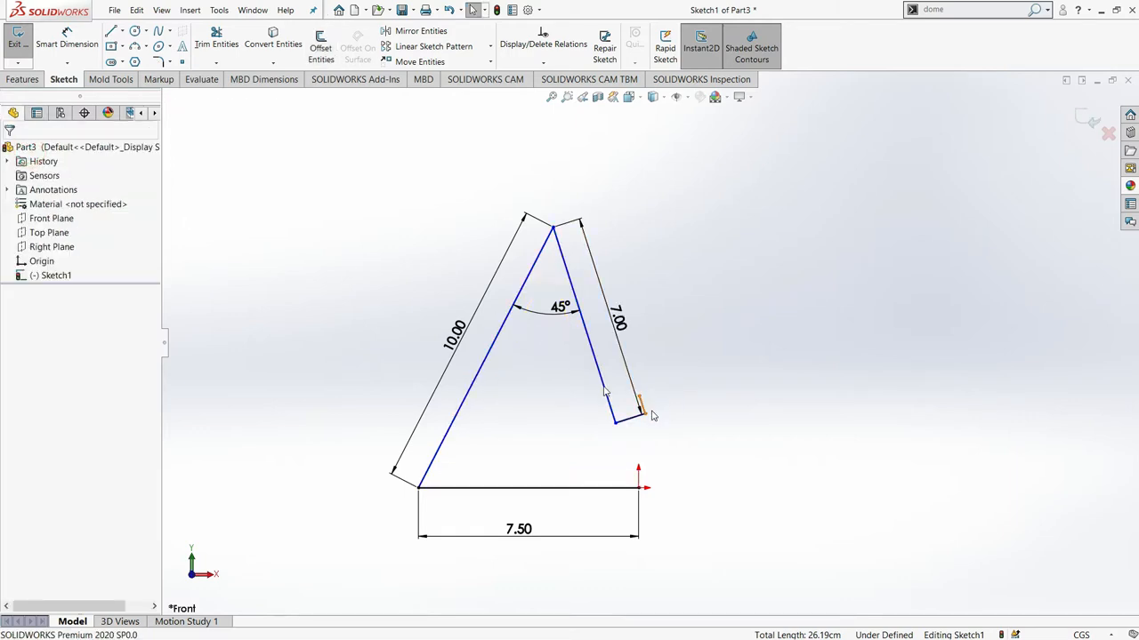
# Dimension the hook's short bottom line, perpendicular to the 7 cm line, to 0.82 cm along its length.
pyautogui.click(67, 40)
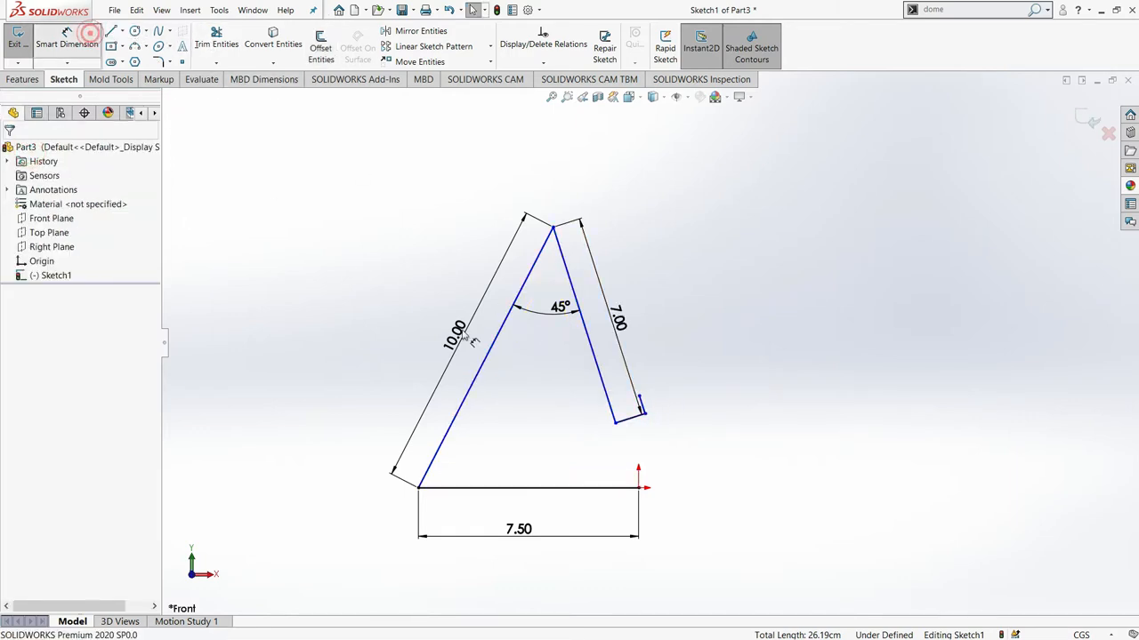
pyautogui.click(635, 428)
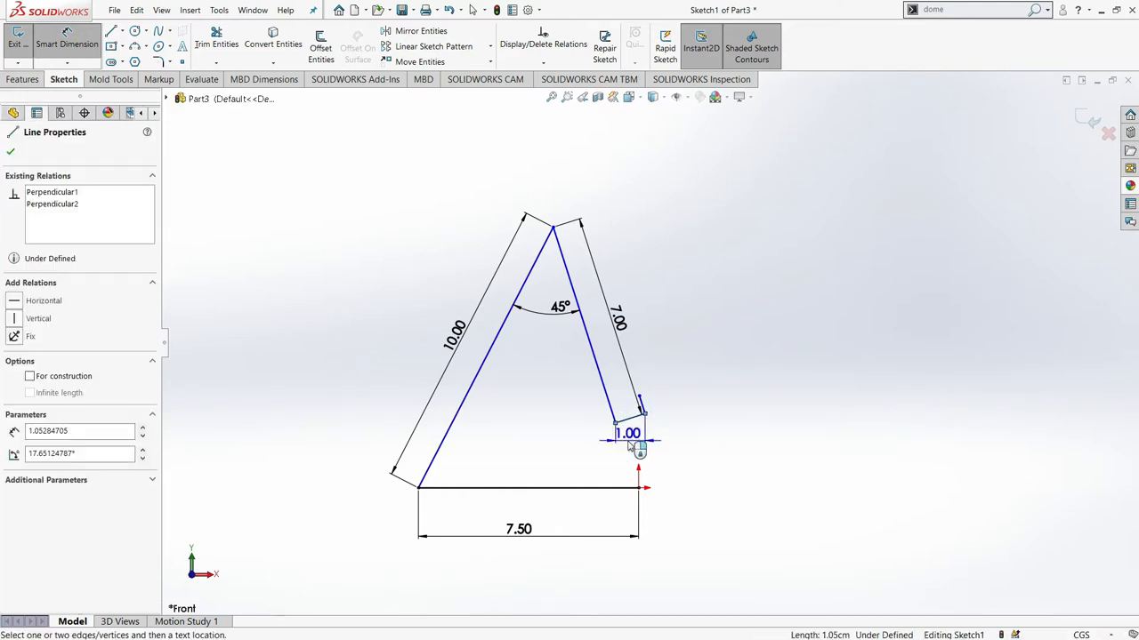
pyautogui.scroll(-3, 643, 445)
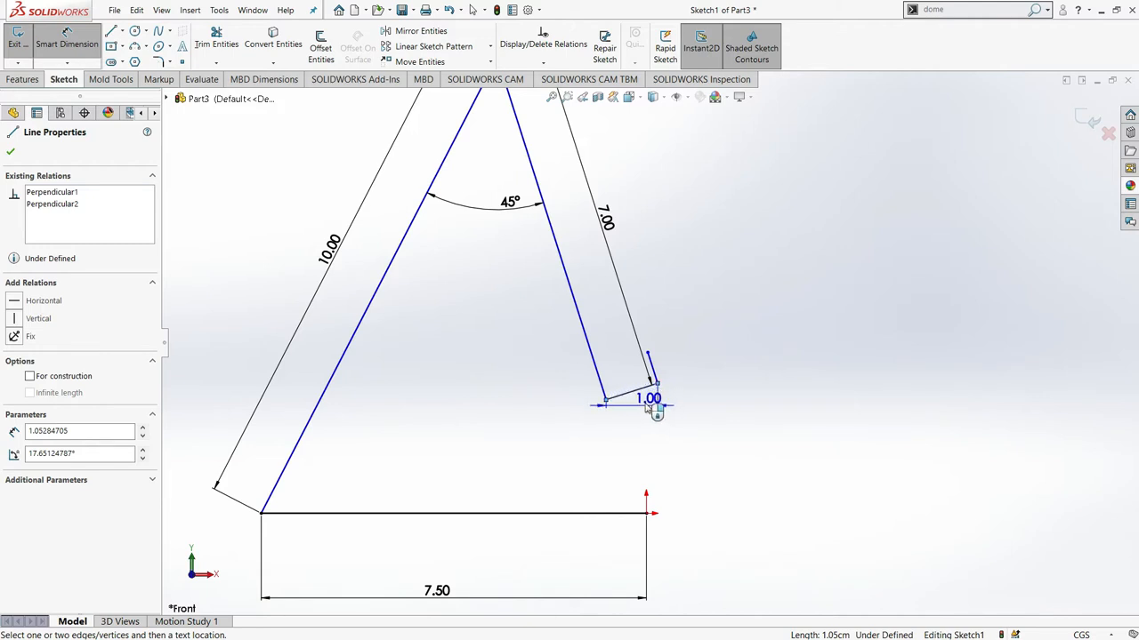
pyautogui.click(642, 400)
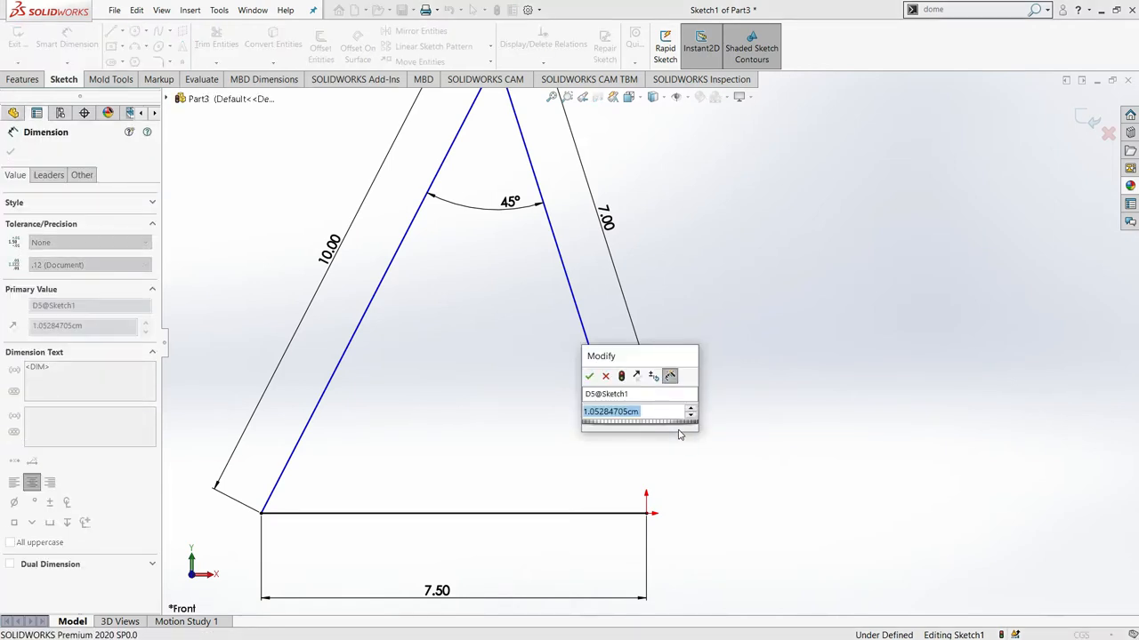
pyautogui.write('0.82')
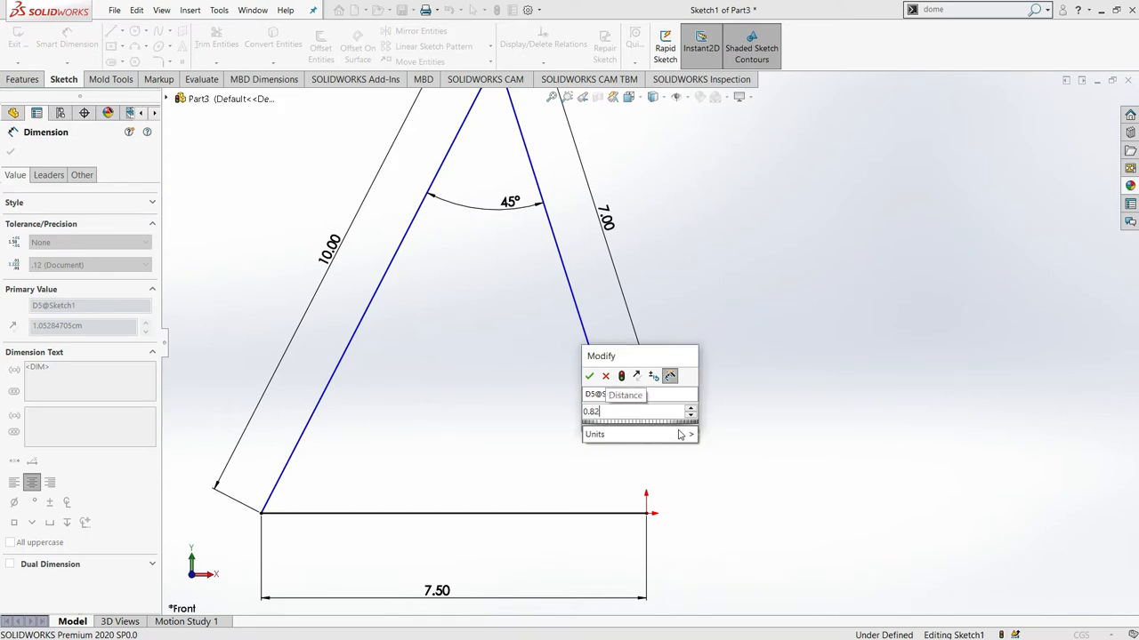
pyautogui.press('Return')
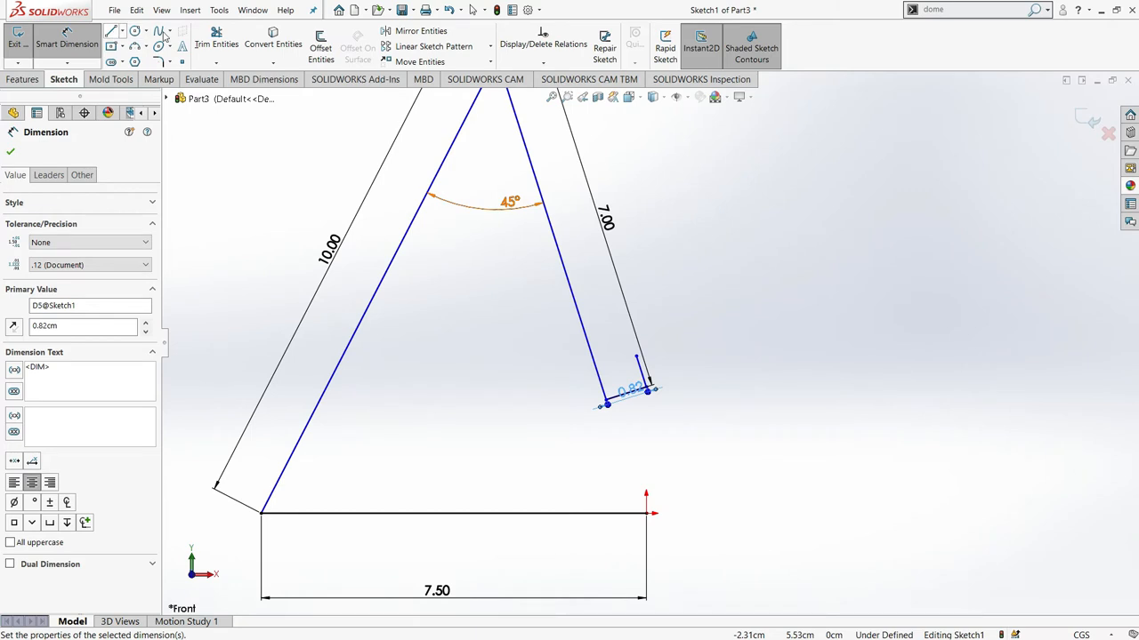
# Trim away the hook's short end line and draw an outward-sloping line about 0.96 cm long in its place.
pyautogui.click(216, 40)
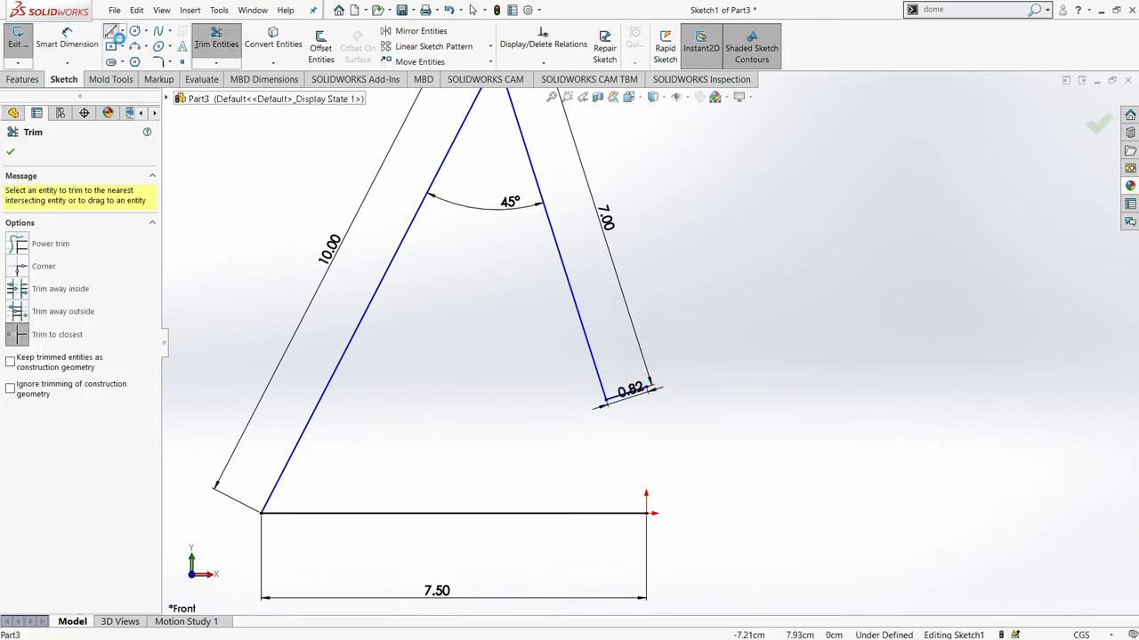
pyautogui.click(111, 33)
pyautogui.click(645, 386)
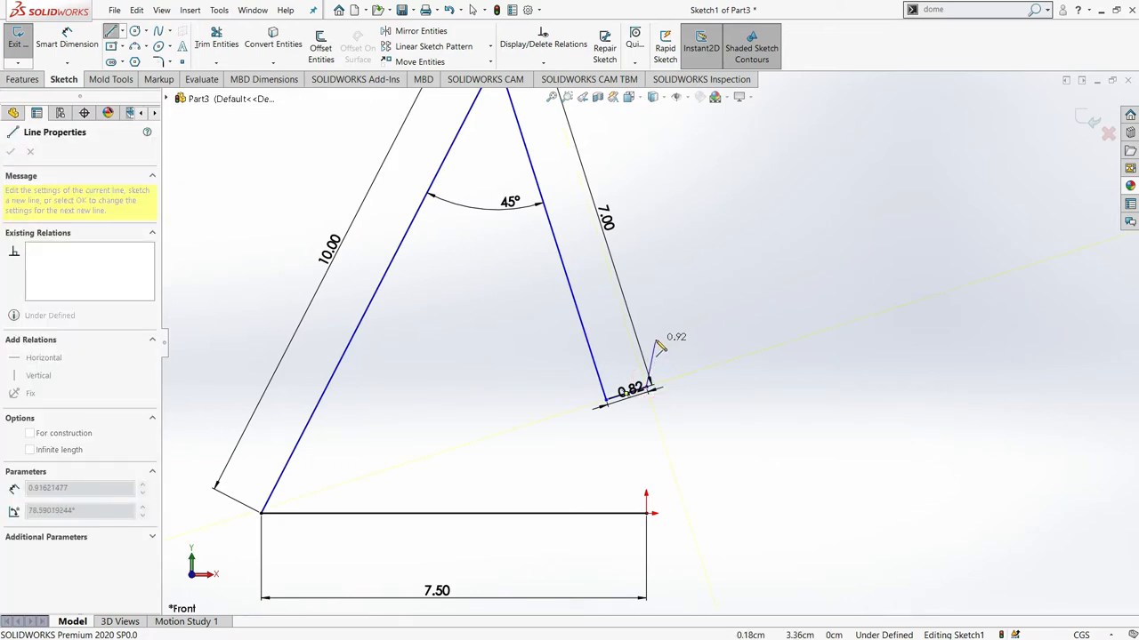
pyautogui.click(655, 339)
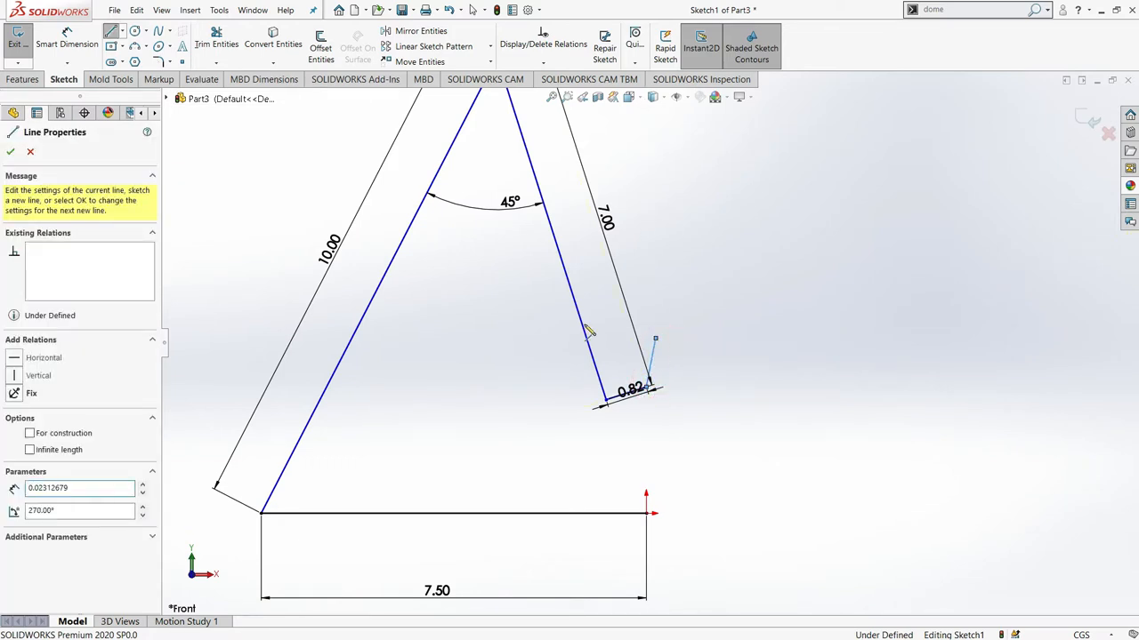
# Dimension the vertical height of the hook's outward-sloping end line and set it to 0.85 cm.
pyautogui.click(68, 41)
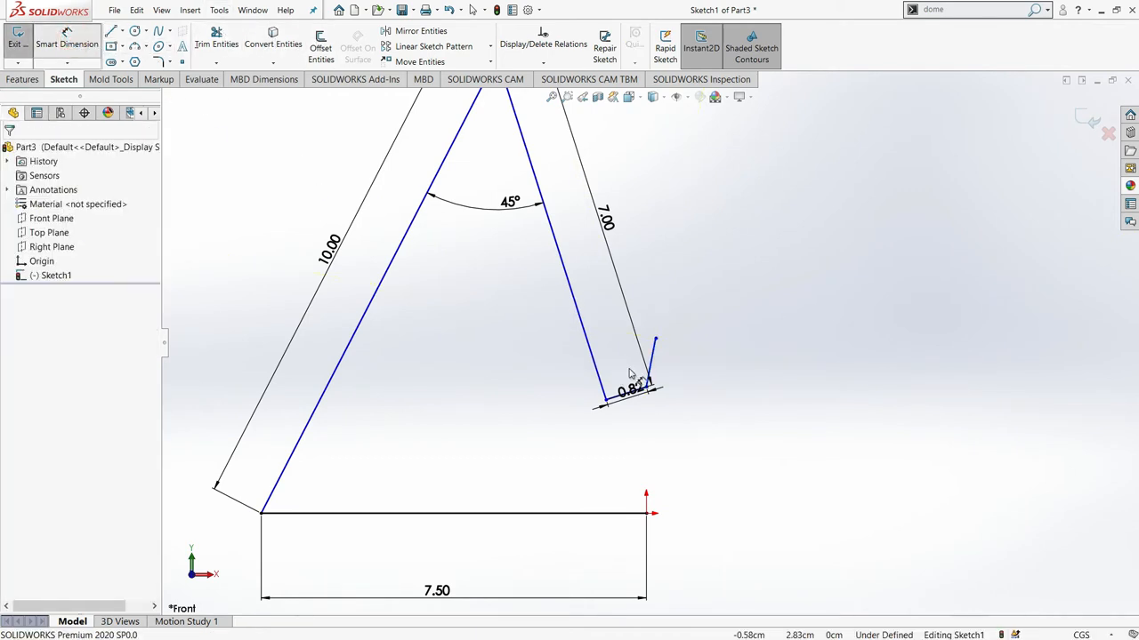
pyautogui.click(652, 363)
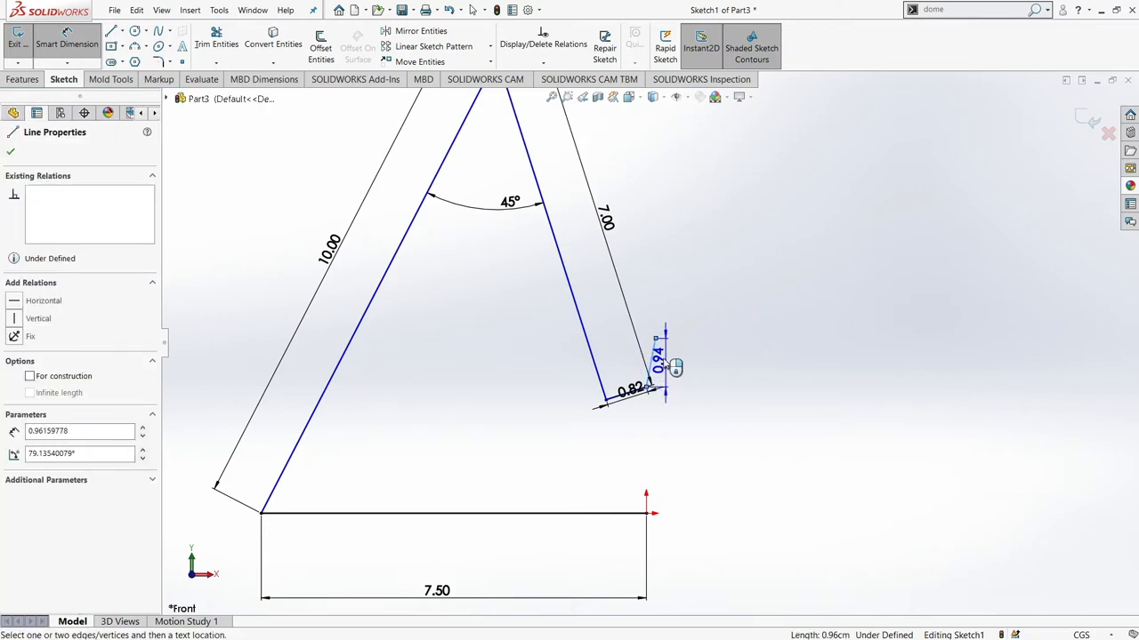
pyautogui.click(643, 347)
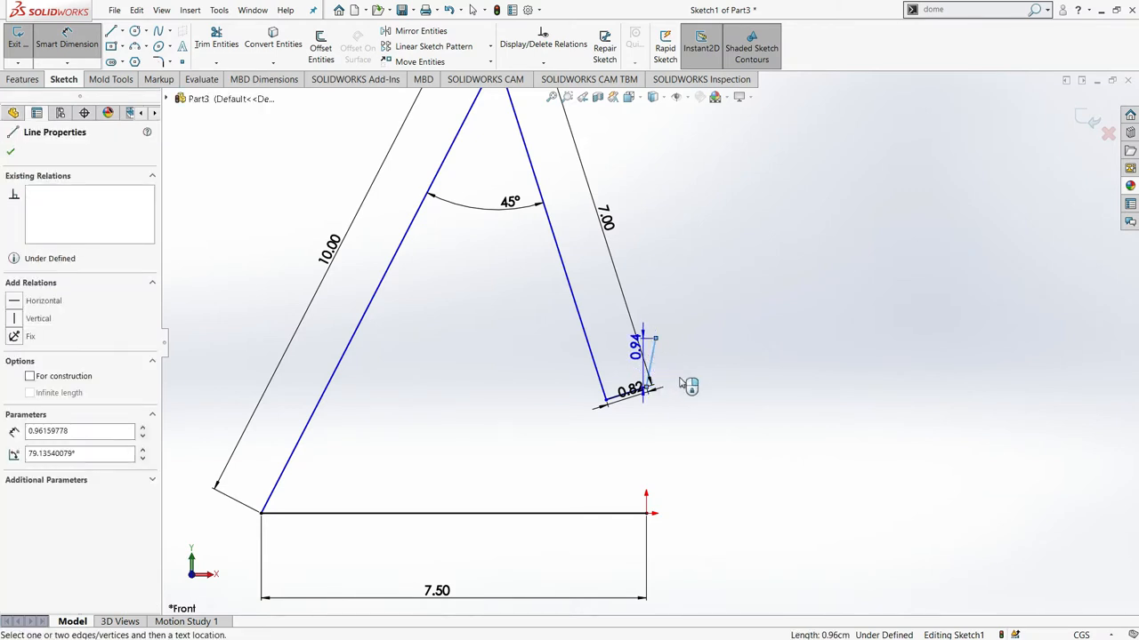
pyautogui.click(746, 381)
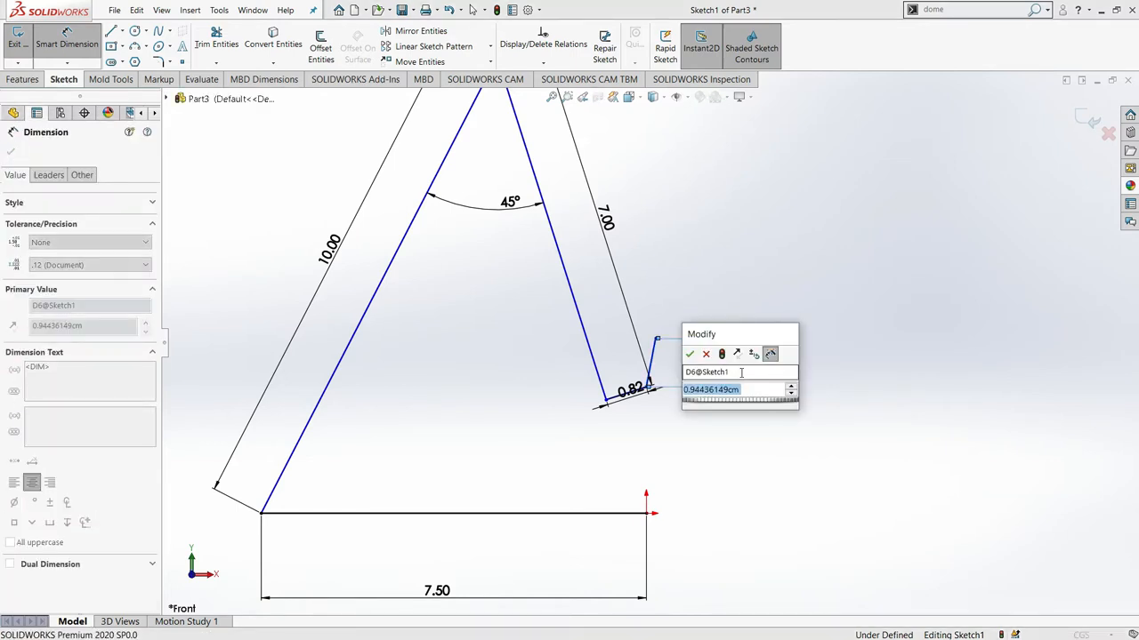
pyautogui.write('0.8')
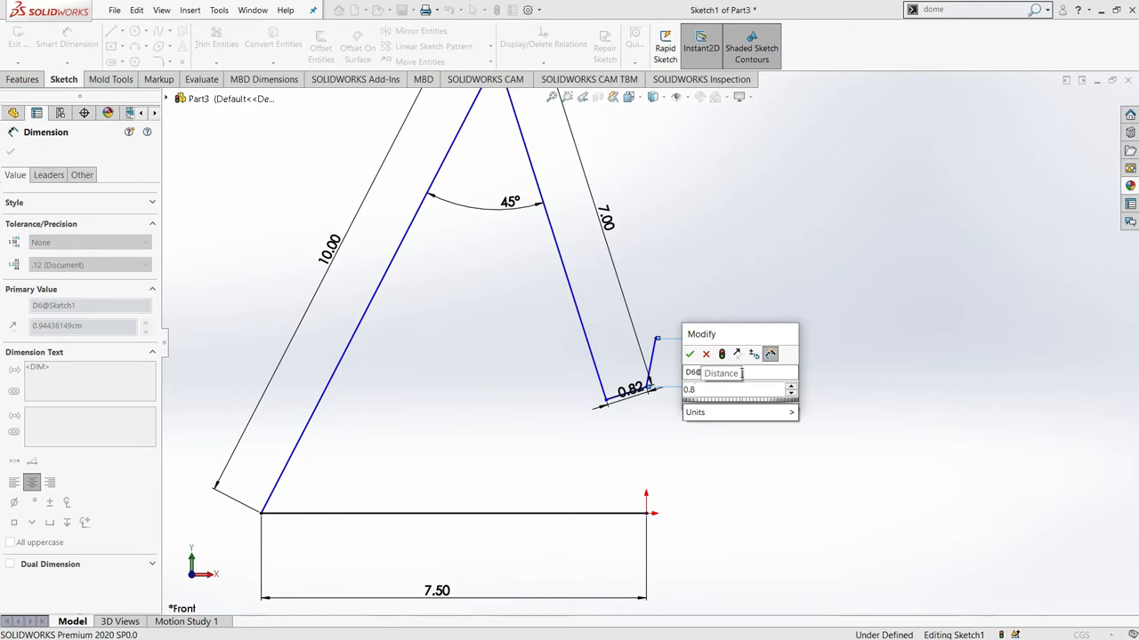
pyautogui.press('BackSpace')
pyautogui.write('8')
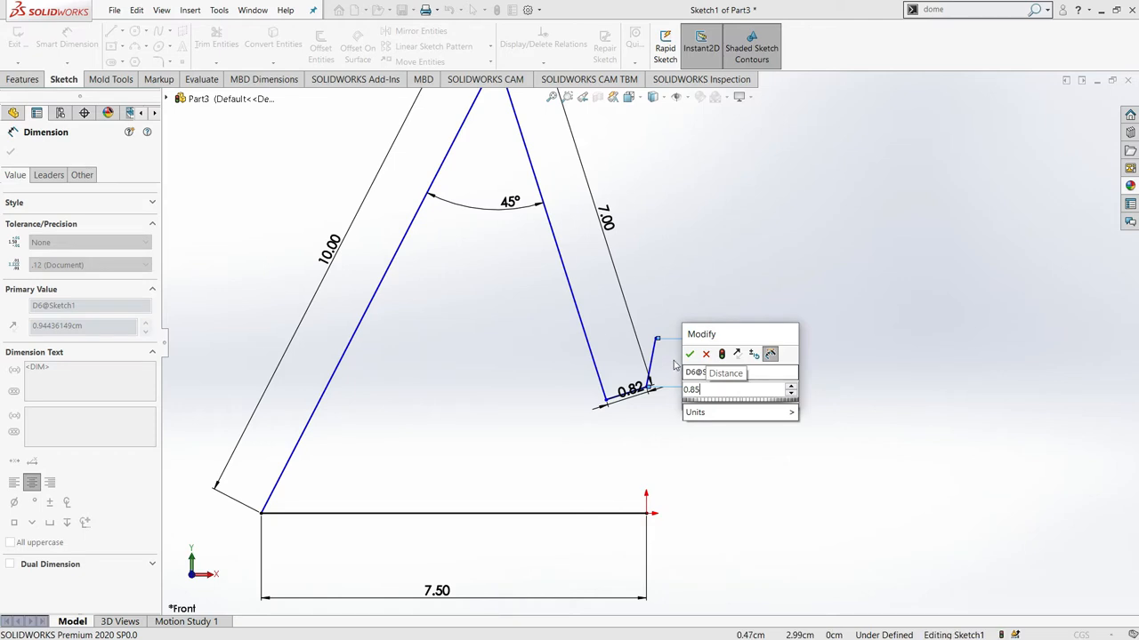
pyautogui.click(688, 355)
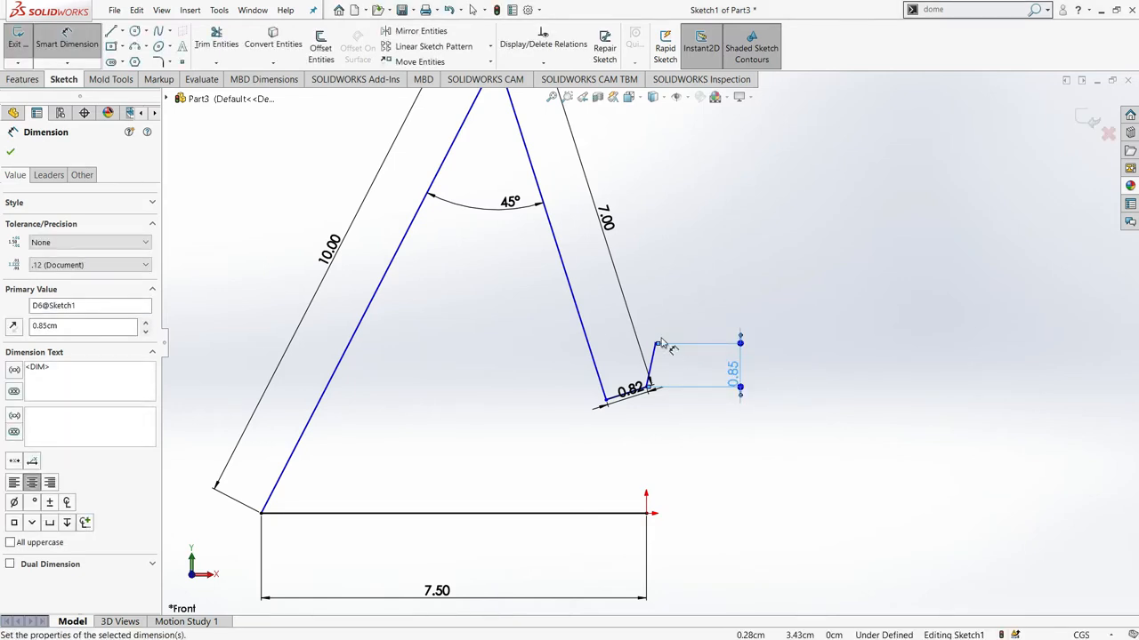
# Offset all five profile lines, from the base through both sloping arms to the hook tip, by 0.48 cm toward the triangle's inside.
pyautogui.scroll(1, 663, 345)
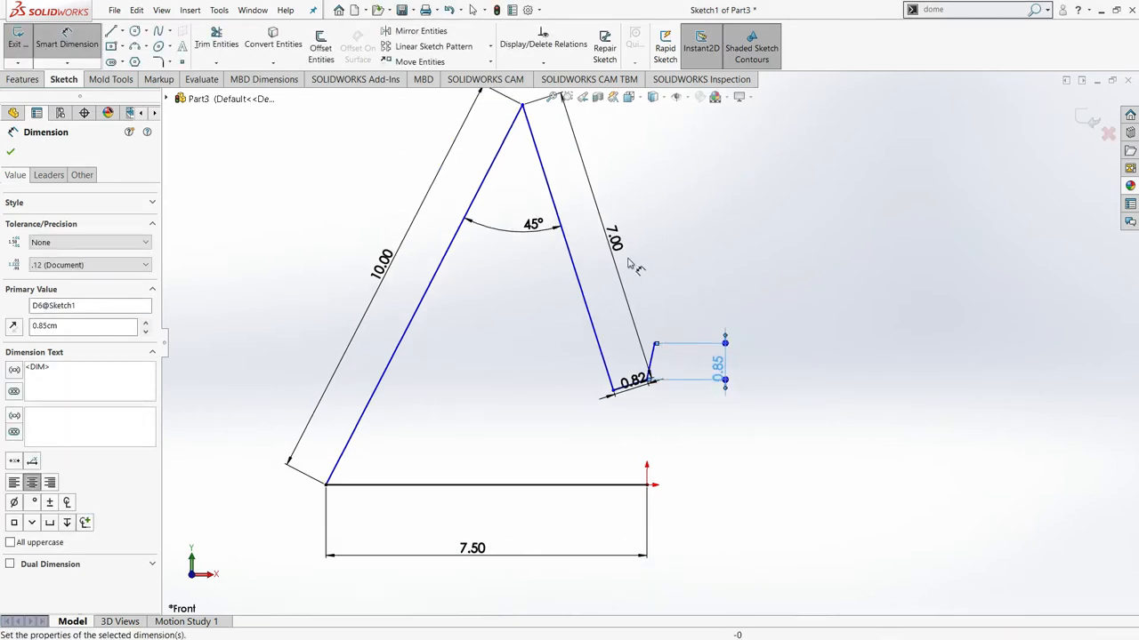
pyautogui.click(320, 49)
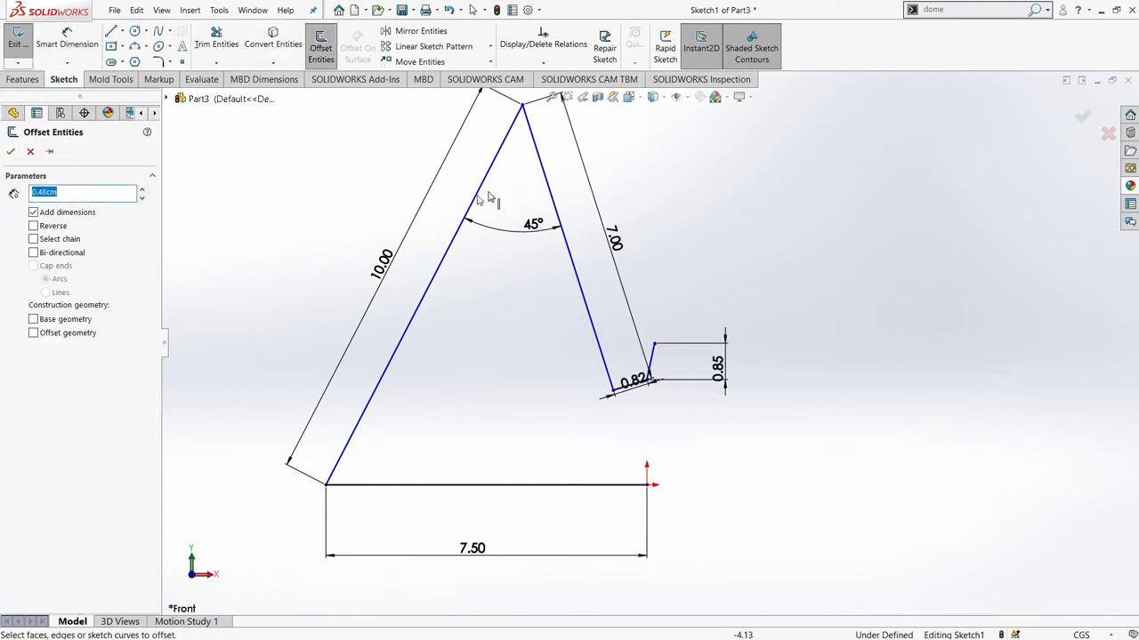
pyautogui.click(525, 485)
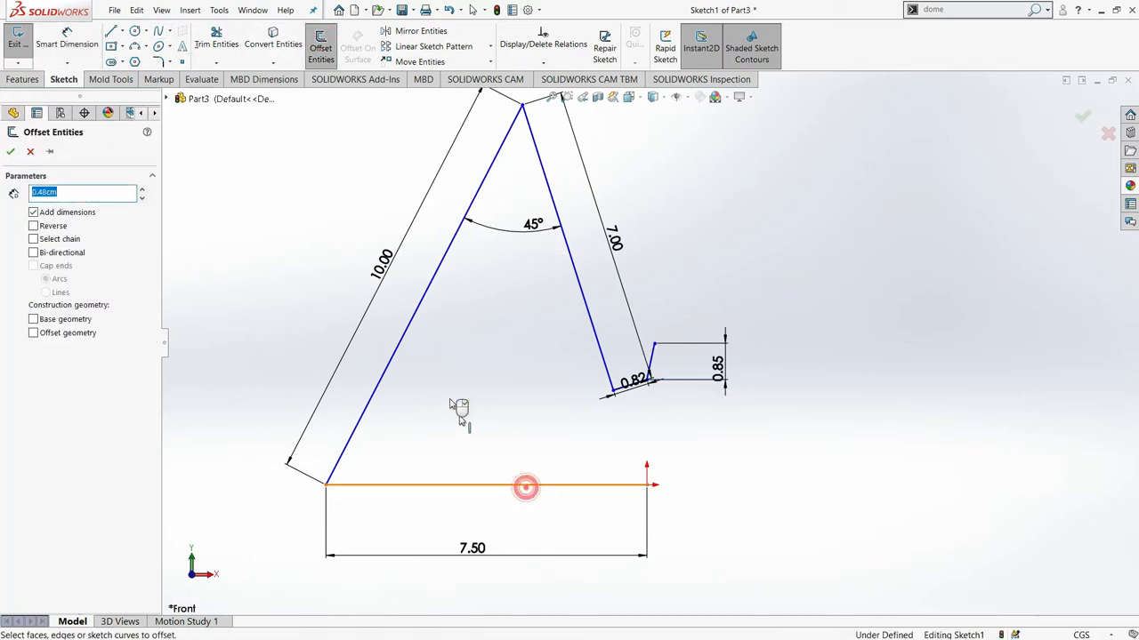
pyautogui.click(403, 340)
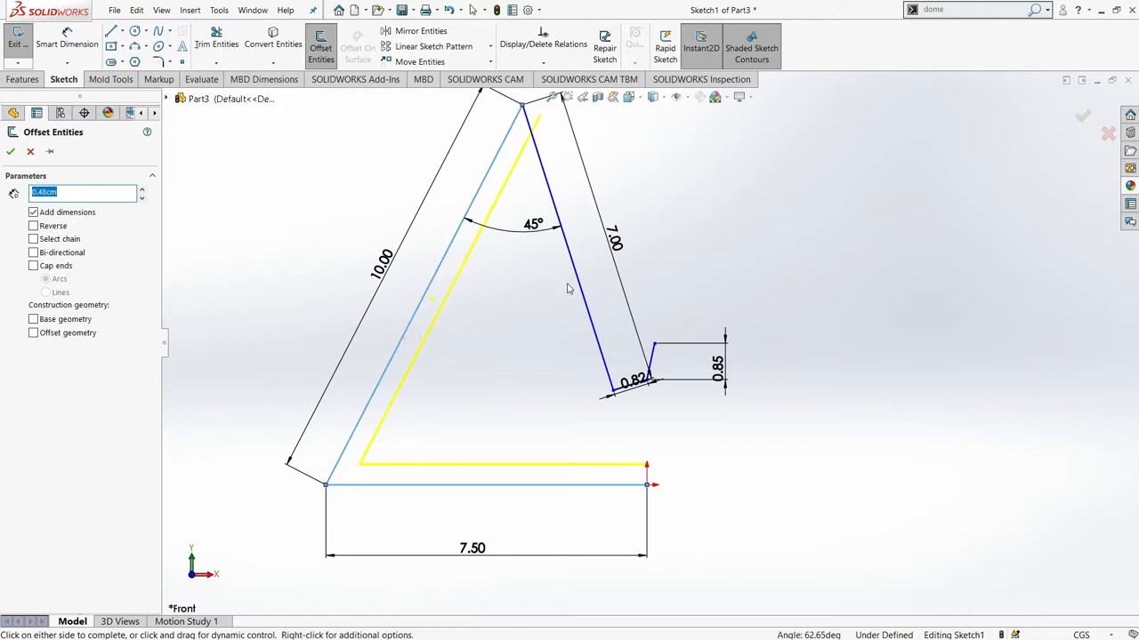
pyautogui.click(608, 362)
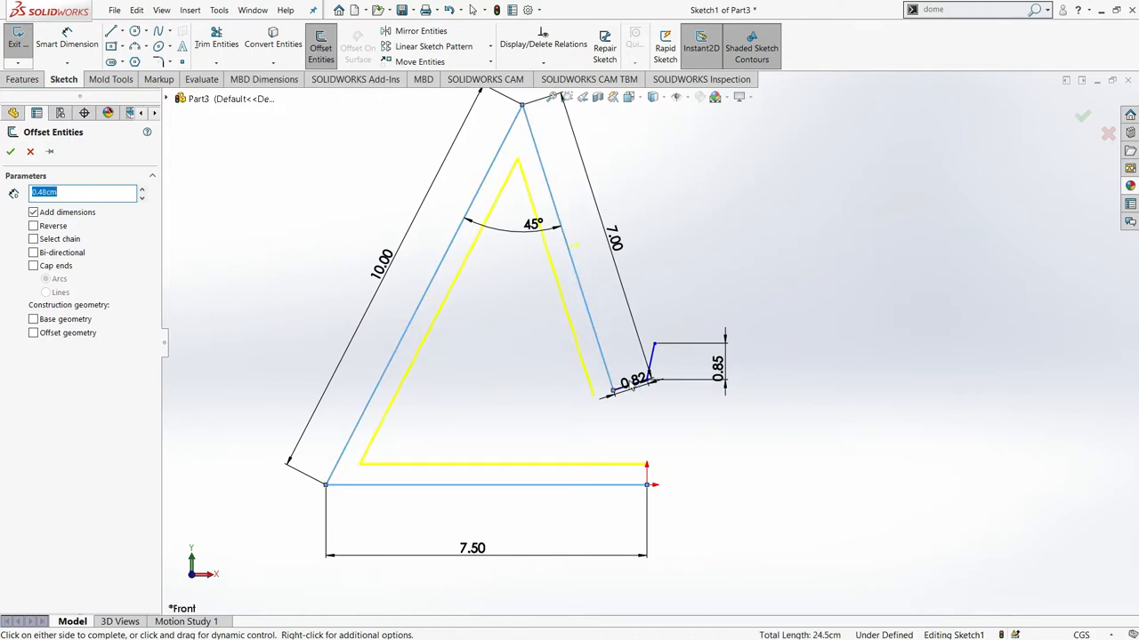
pyautogui.click(634, 385)
pyautogui.click(654, 360)
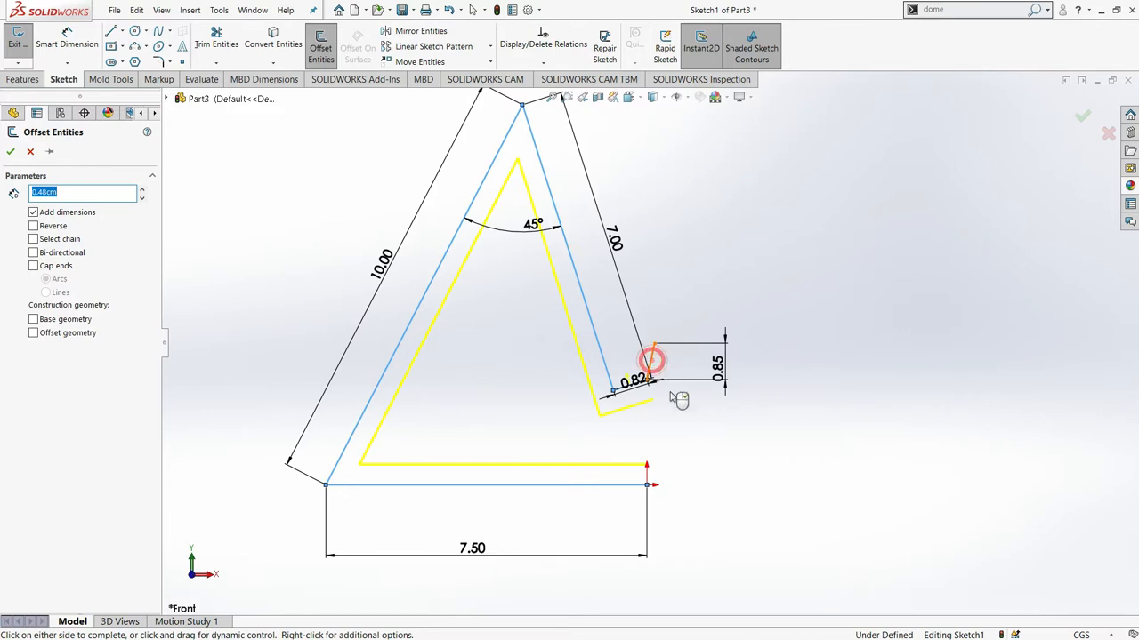
pyautogui.click(16, 156)
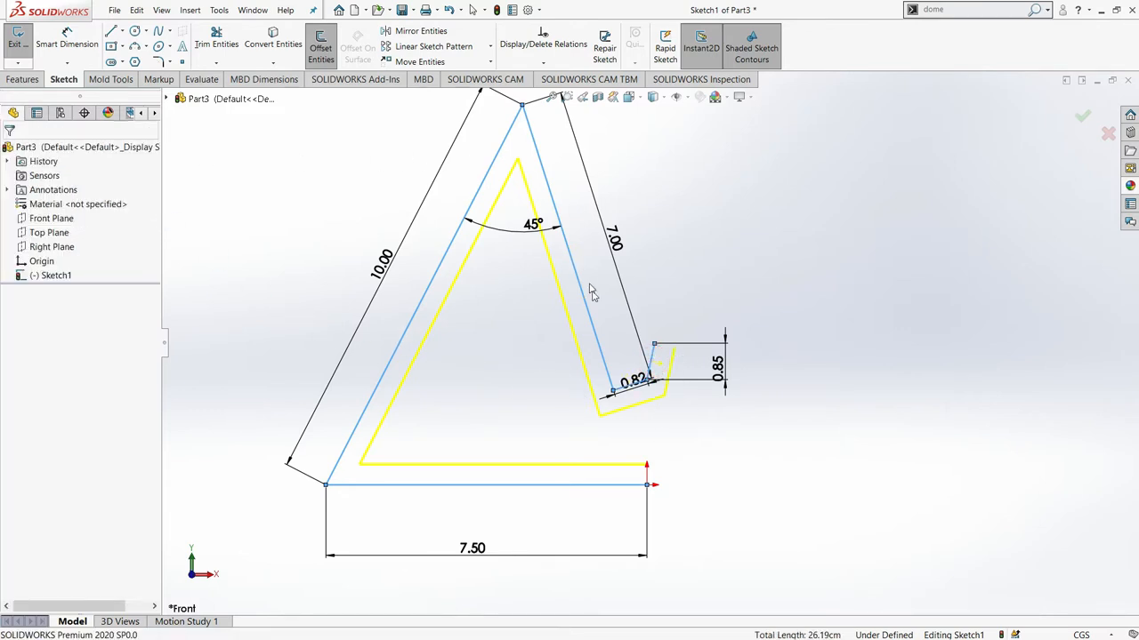
# Close the hook's open tip with an outward-bulging 90° three-point arc of about 0.34 cm radius between the two offset line ends.
pyautogui.click(134, 46)
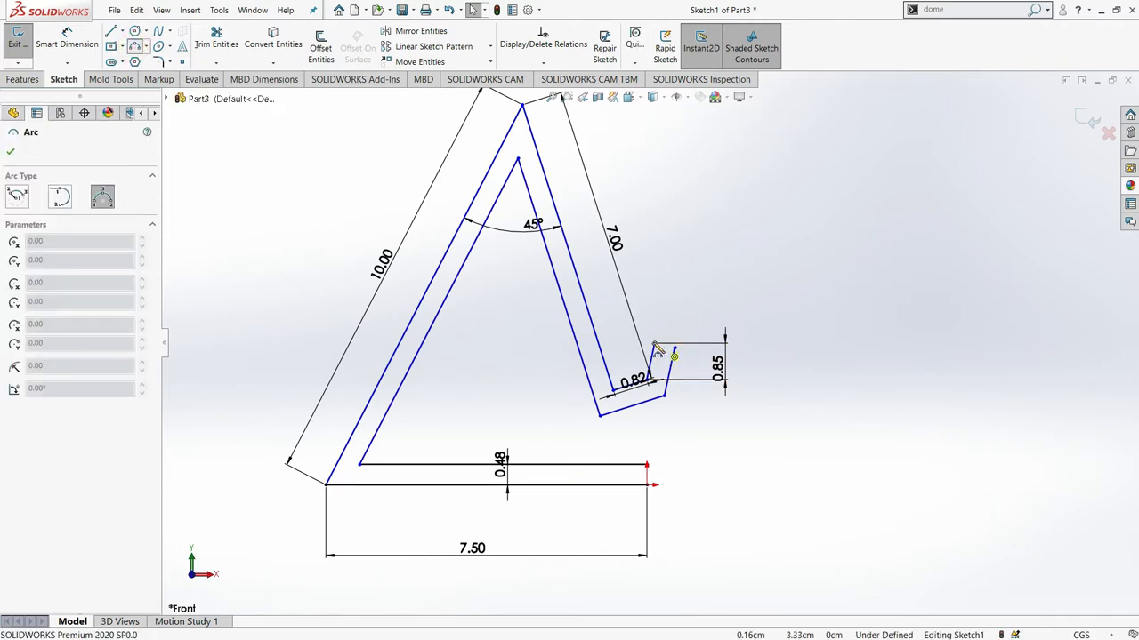
pyautogui.click(655, 343)
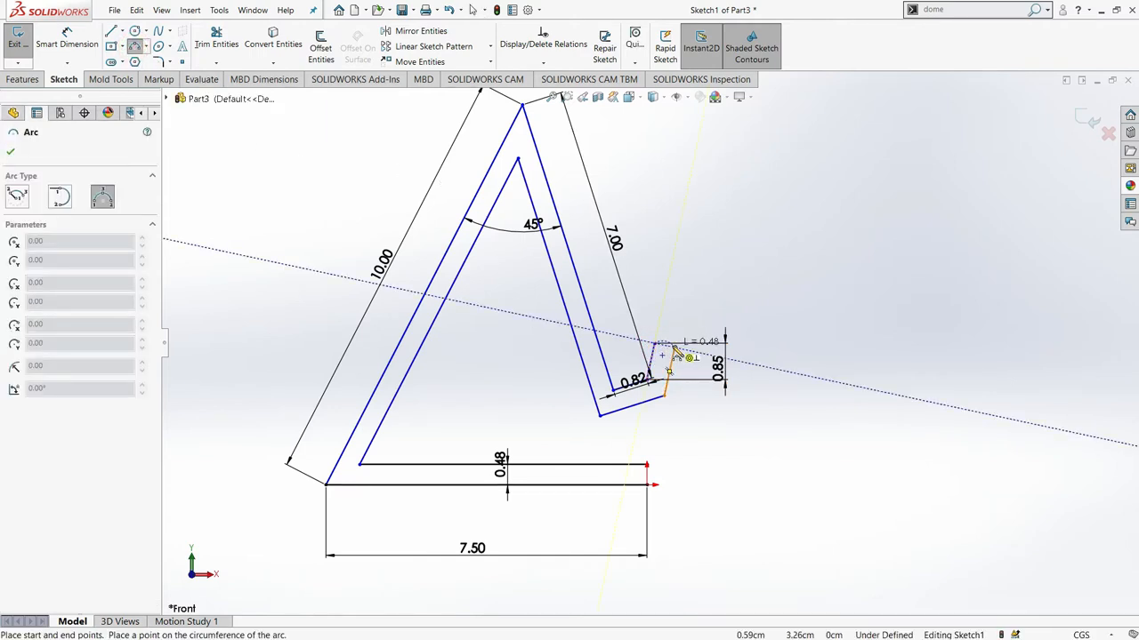
pyautogui.click(675, 351)
pyautogui.scroll(-2, 673, 363)
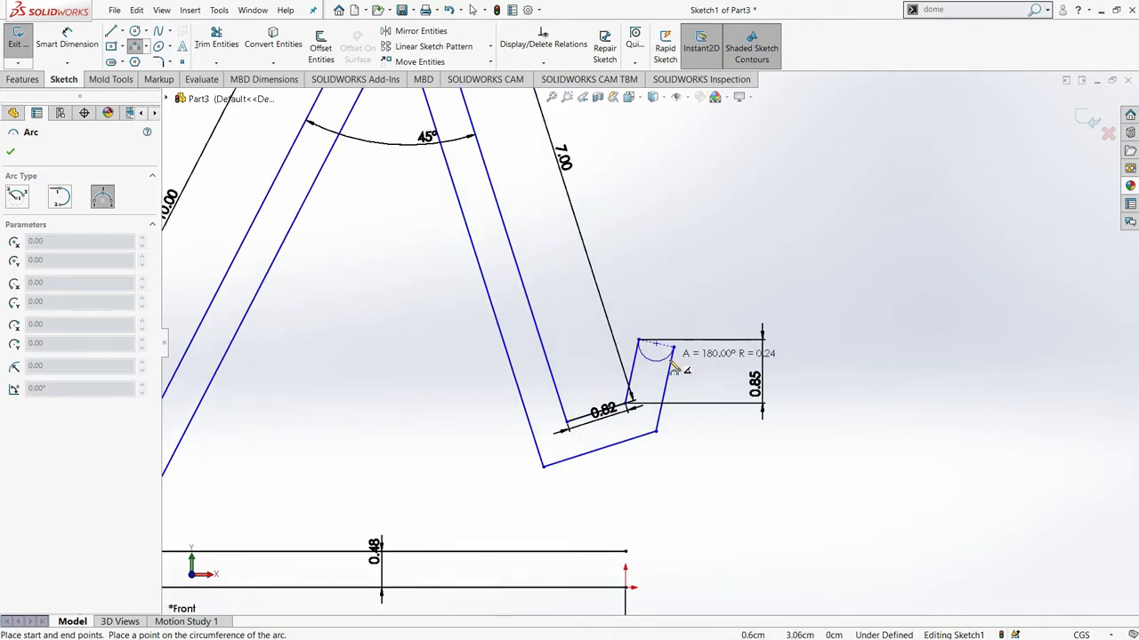
pyautogui.scroll(-2, 673, 367)
pyautogui.click(645, 323)
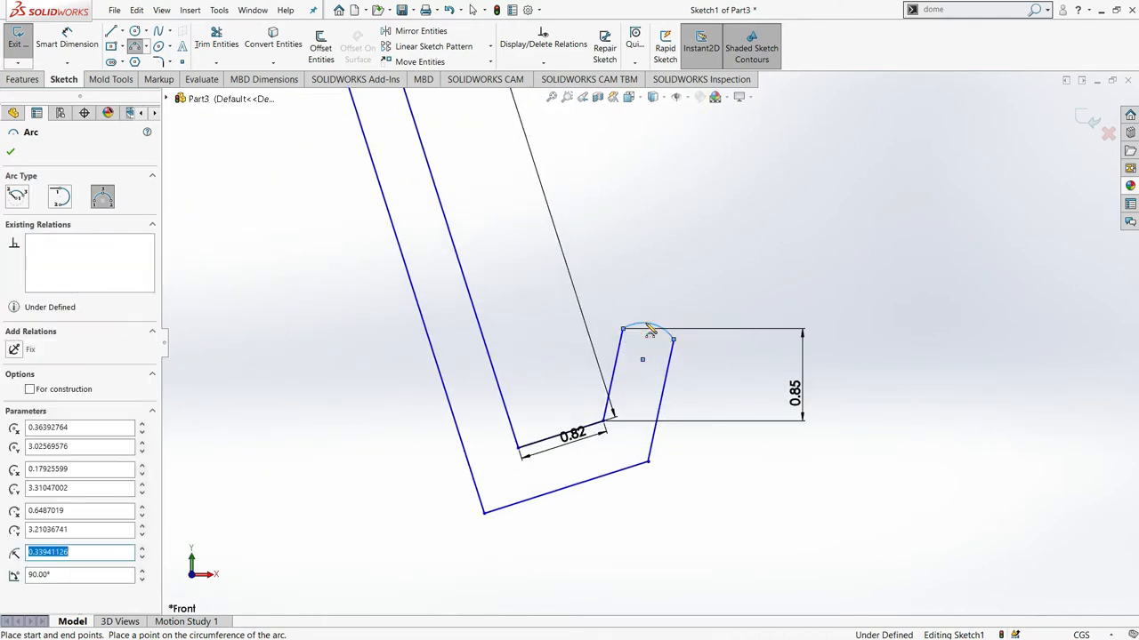
pyautogui.scroll(2, 651, 331)
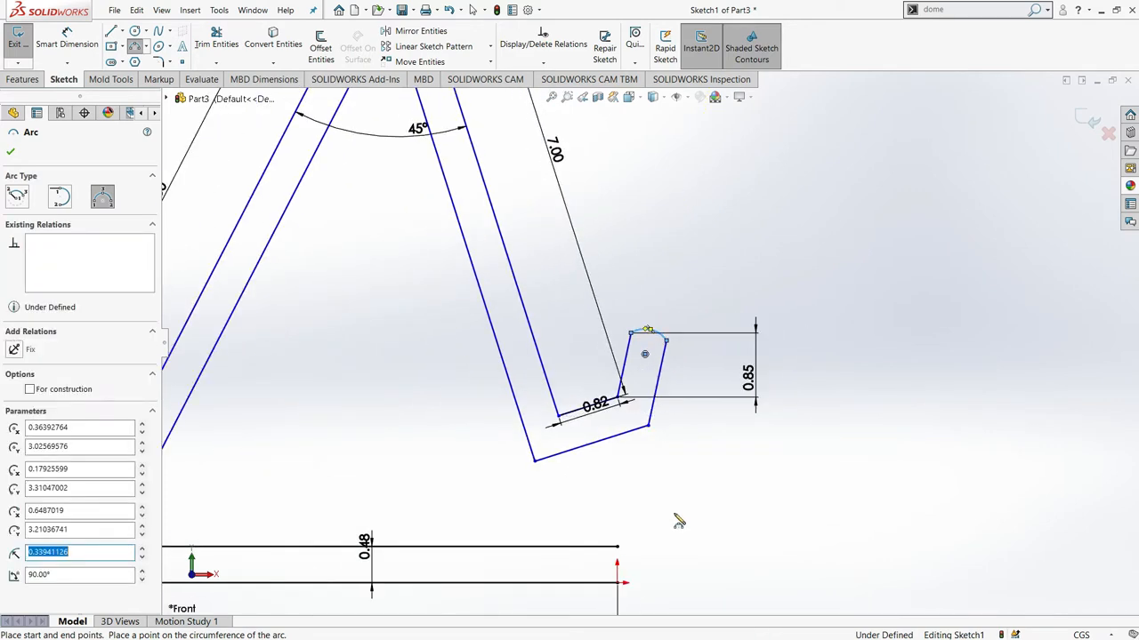
# Close the base's open end at the origin with an outward 180° three-point arc of 0.24 cm radius.
pyautogui.click(618, 547)
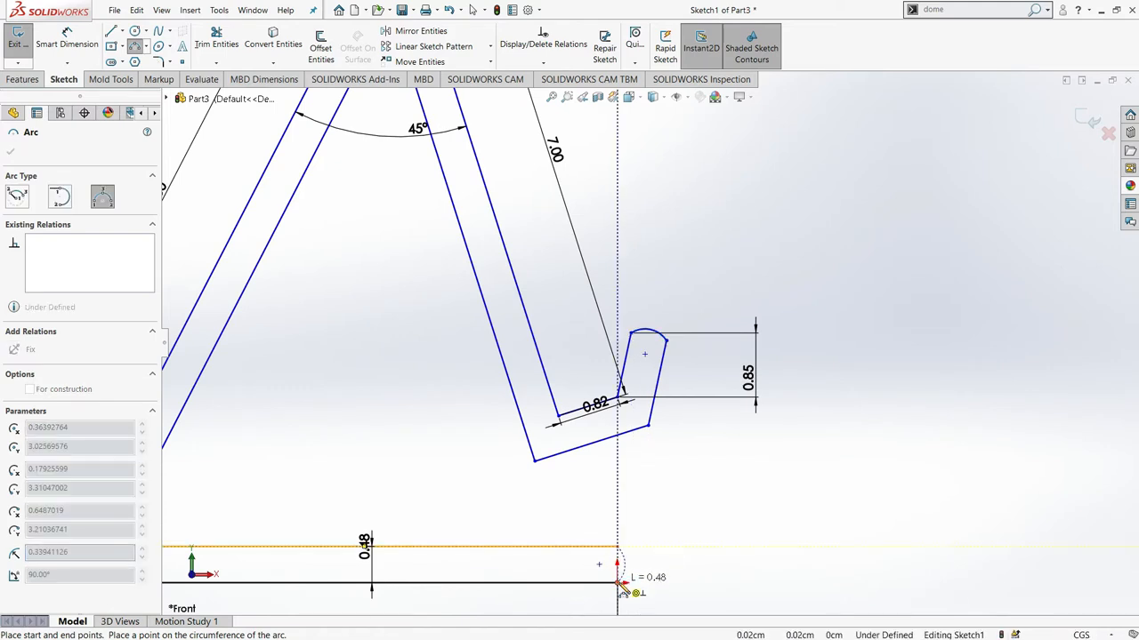
pyautogui.click(620, 580)
pyautogui.click(637, 567)
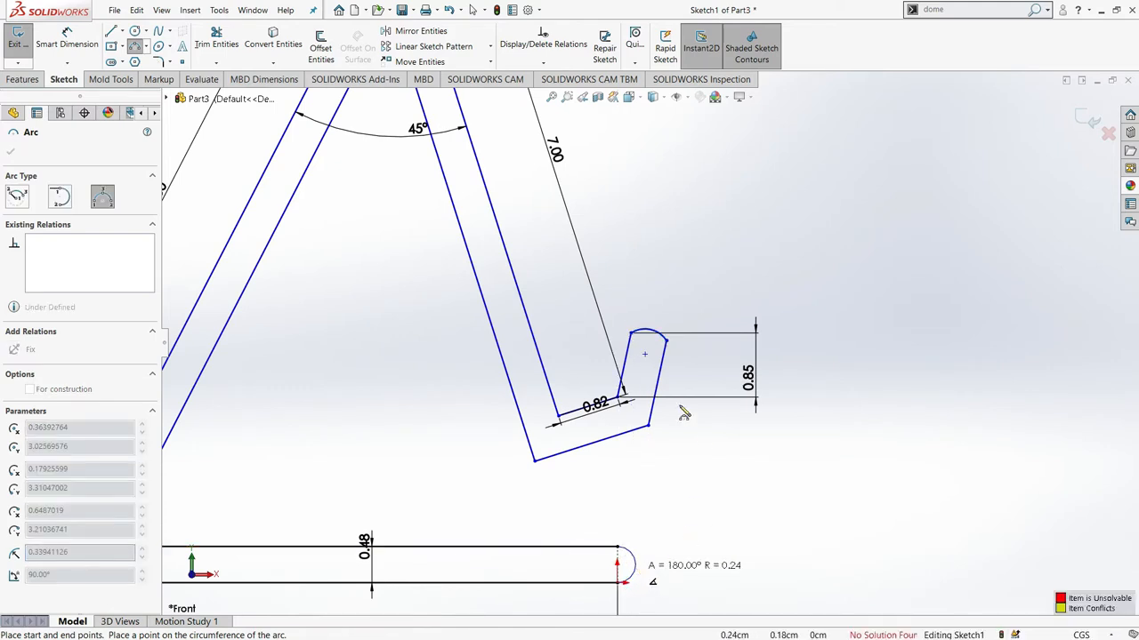
pyautogui.scroll(2, 642, 360)
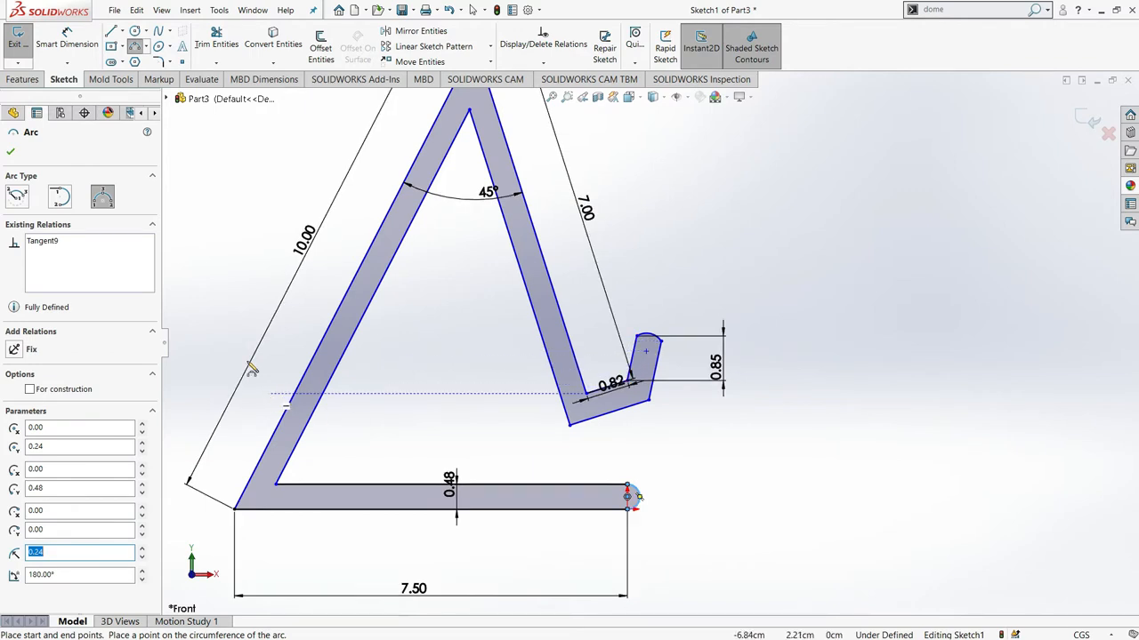
# Start a Sketch Fillet with 0.2 cm radius on the outer and inner corners where the base meets the 10 cm line.
pyautogui.click(159, 62)
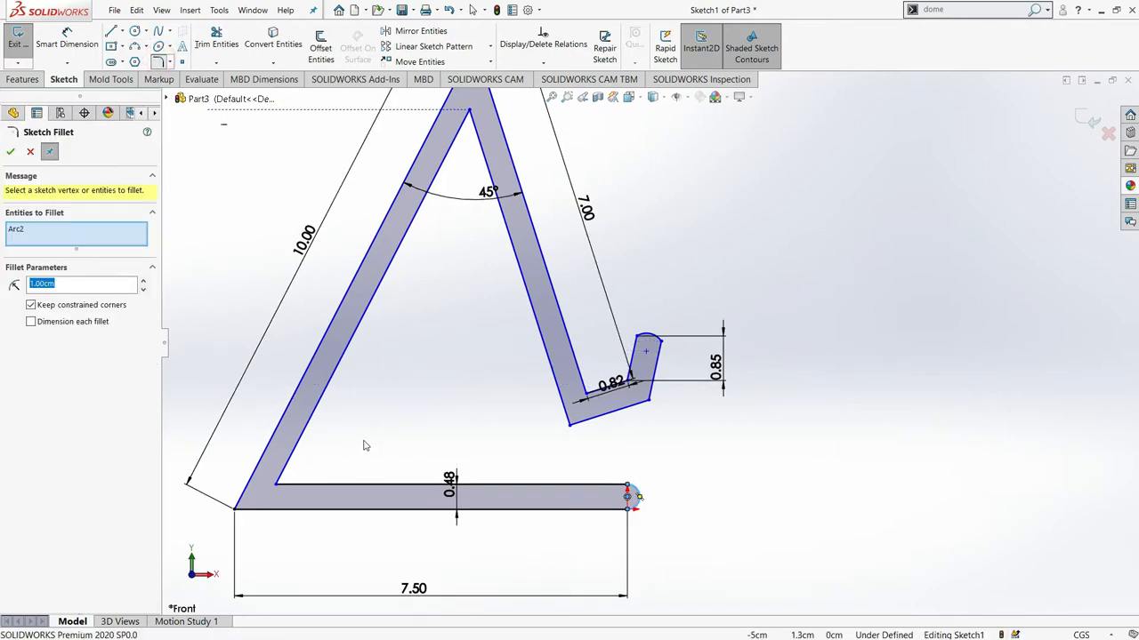
pyautogui.click(238, 508)
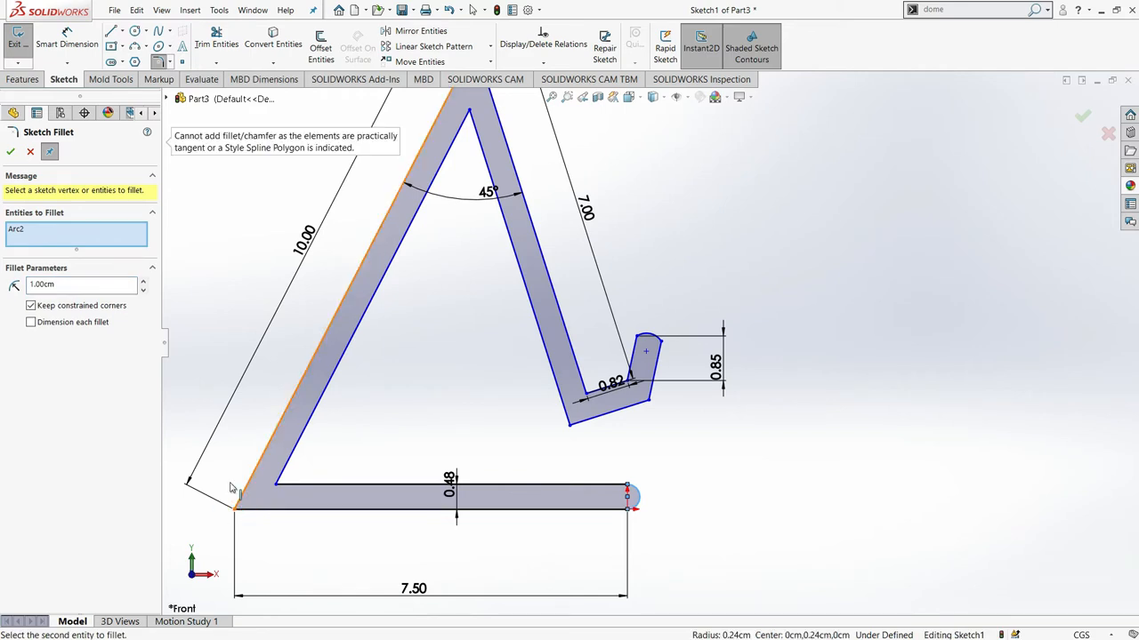
pyautogui.doubleClick(81, 281)
pyautogui.click(92, 230)
pyautogui.rightClick(57, 240)
pyautogui.click(76, 246)
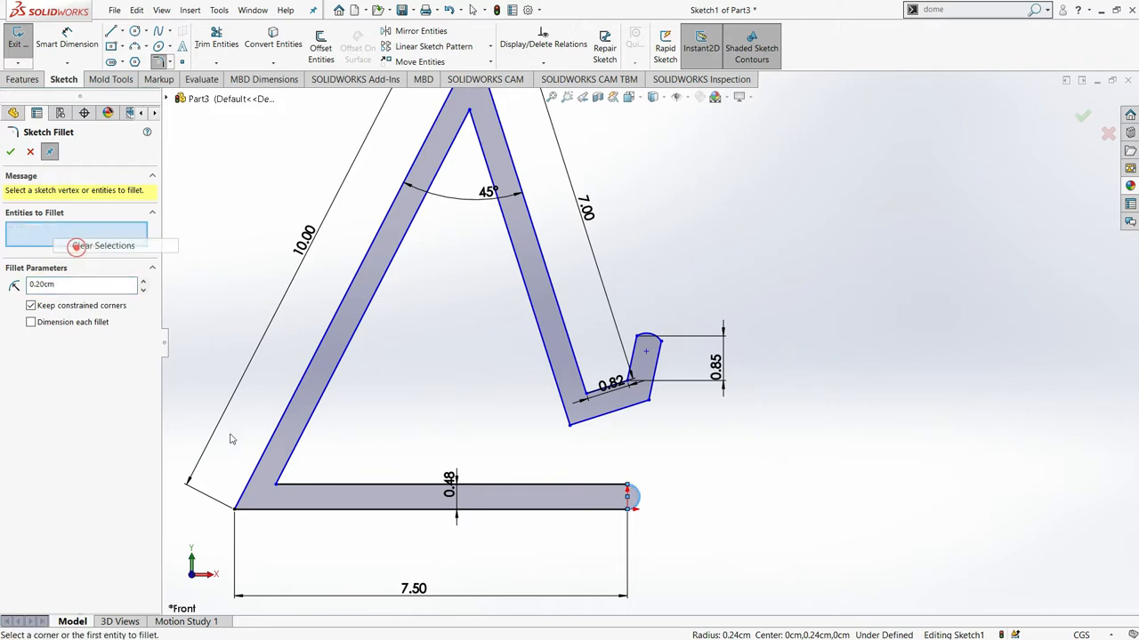
pyautogui.click(272, 510)
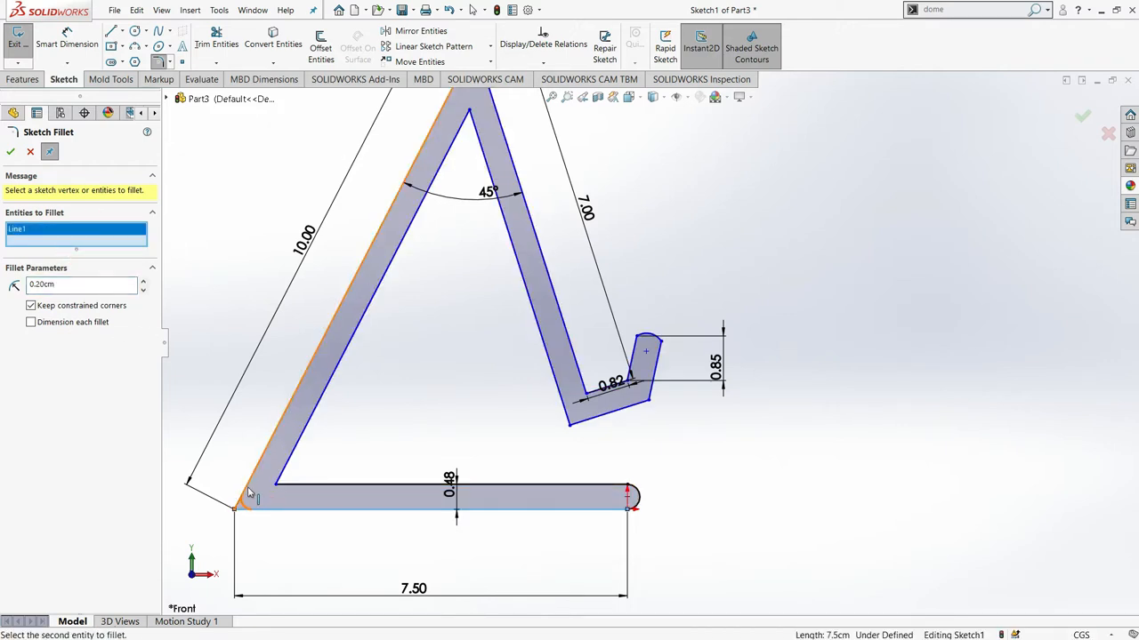
pyautogui.click(250, 495)
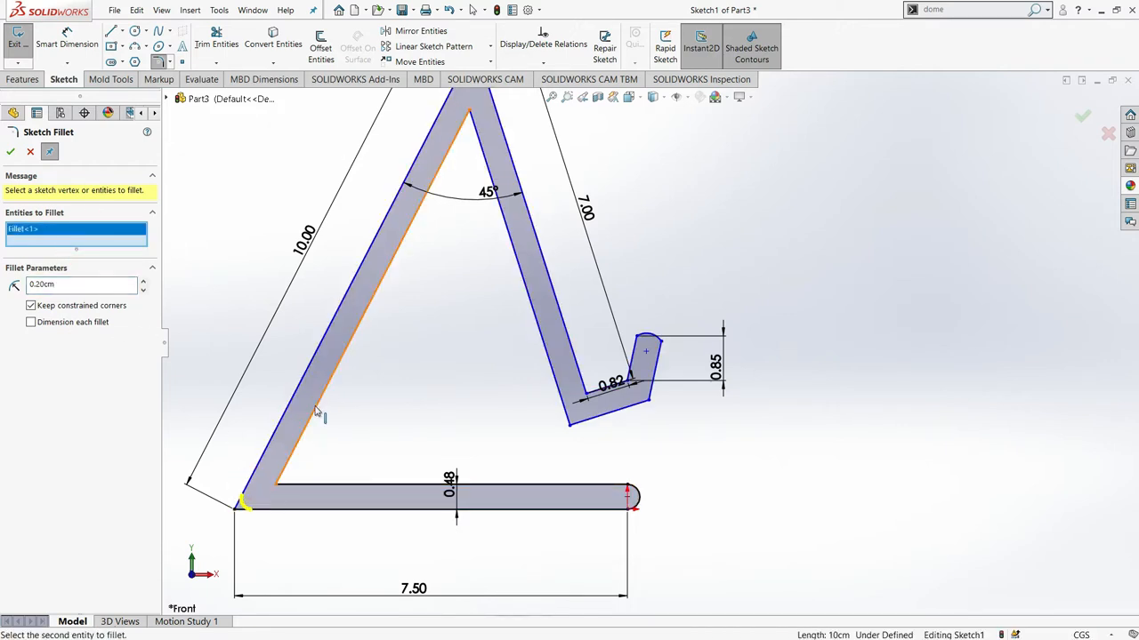
pyautogui.click(320, 485)
pyautogui.click(297, 461)
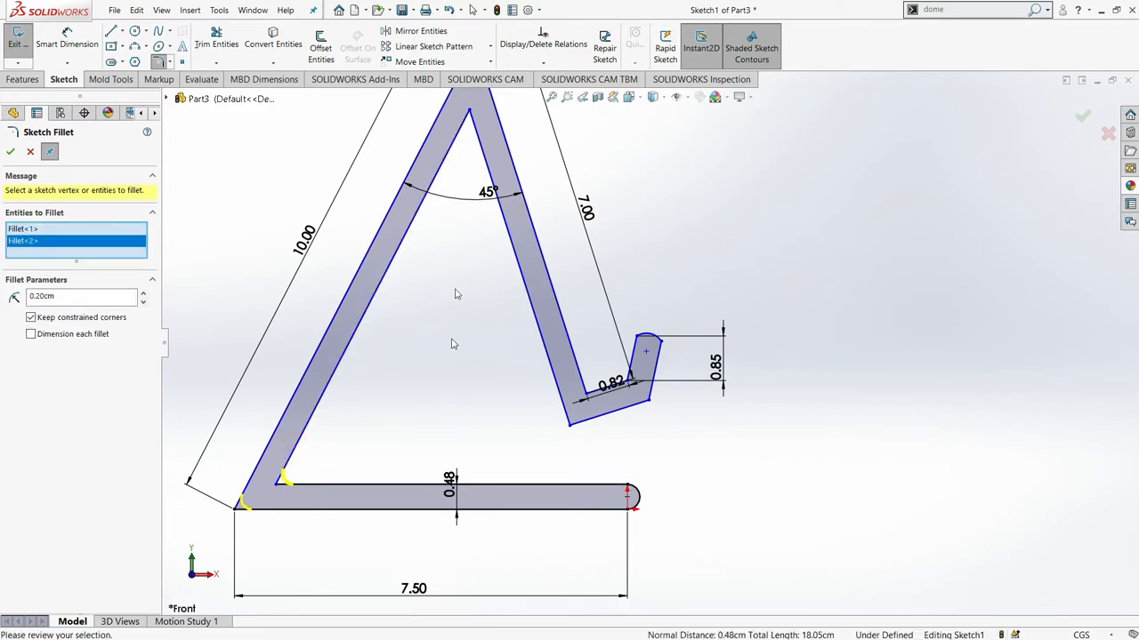
# Add the inner and outer corners at the triangle's apex to the sketch fillet selection.
pyautogui.press('z')
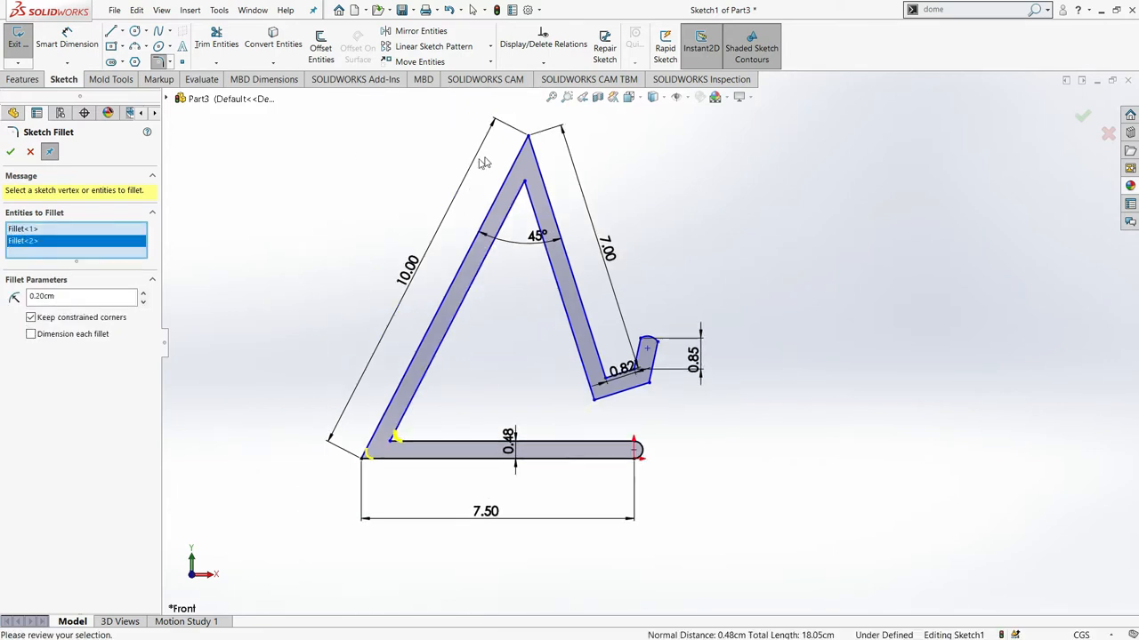
pyautogui.click(527, 197)
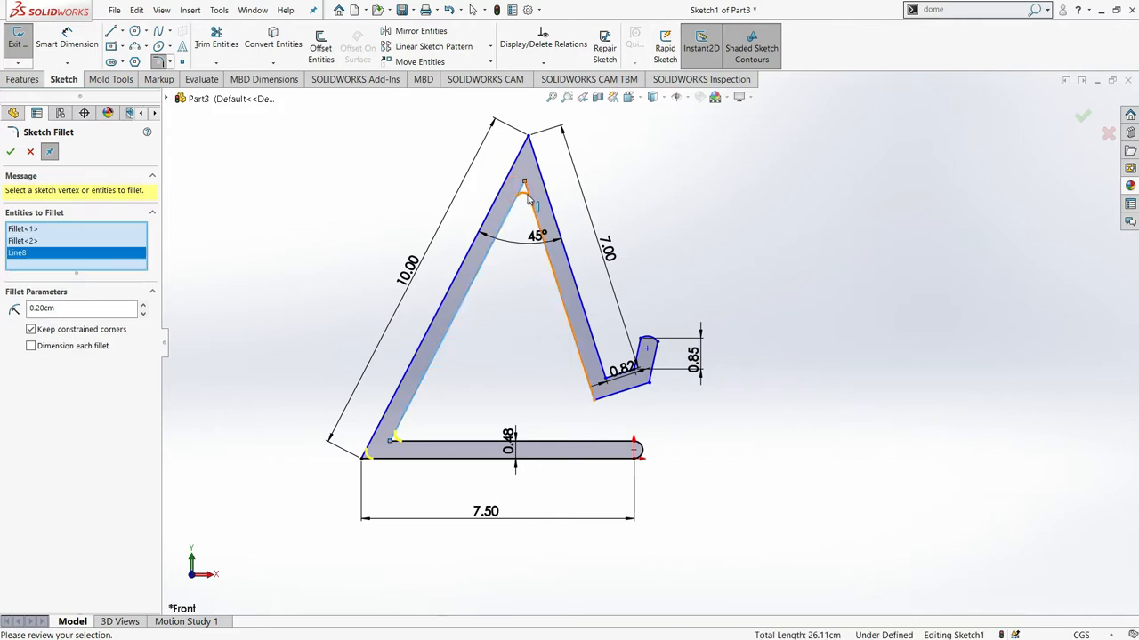
pyautogui.click(524, 177)
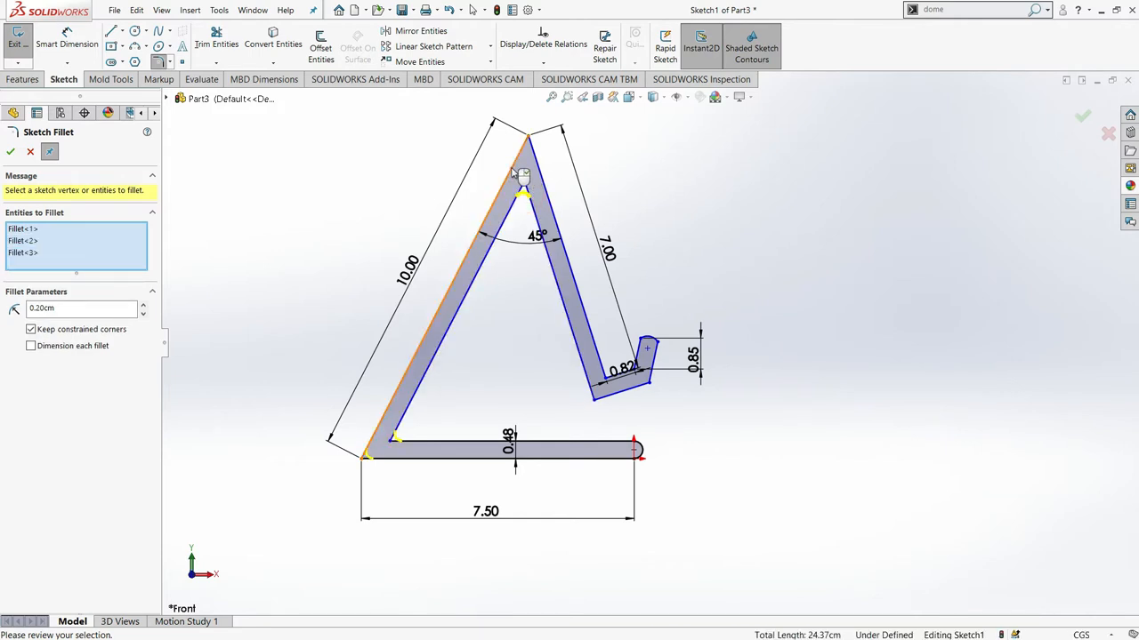
pyautogui.click(532, 174)
pyautogui.click(534, 173)
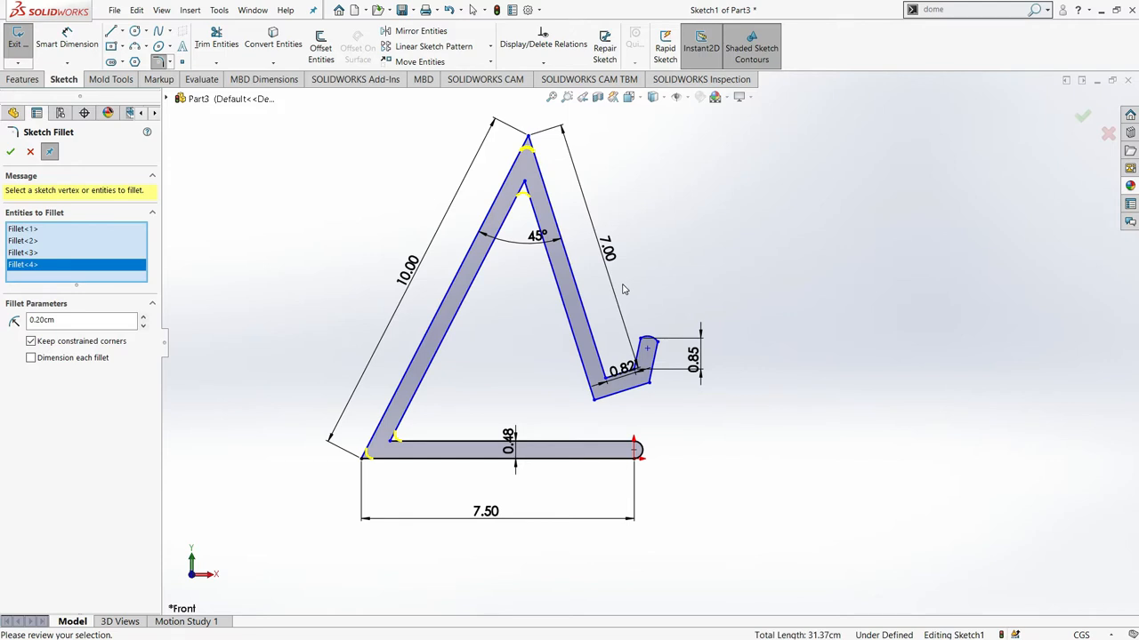
# Set the radius of the four selected corner fillets to 0.4 cm.
pyautogui.scroll(-1, 736, 357)
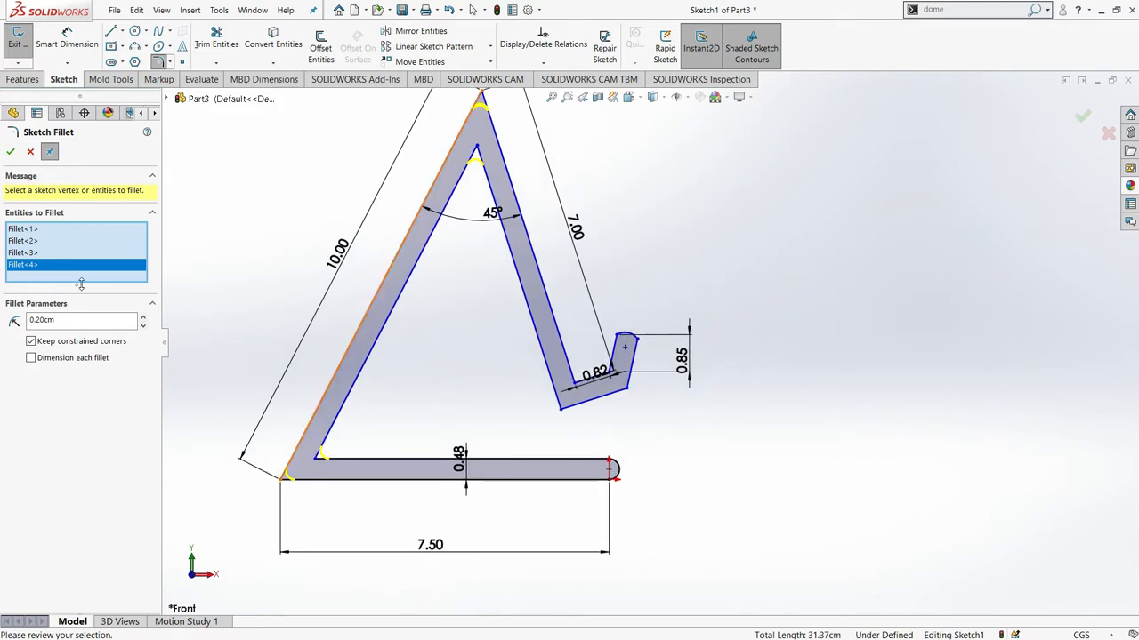
pyautogui.doubleClick(100, 318)
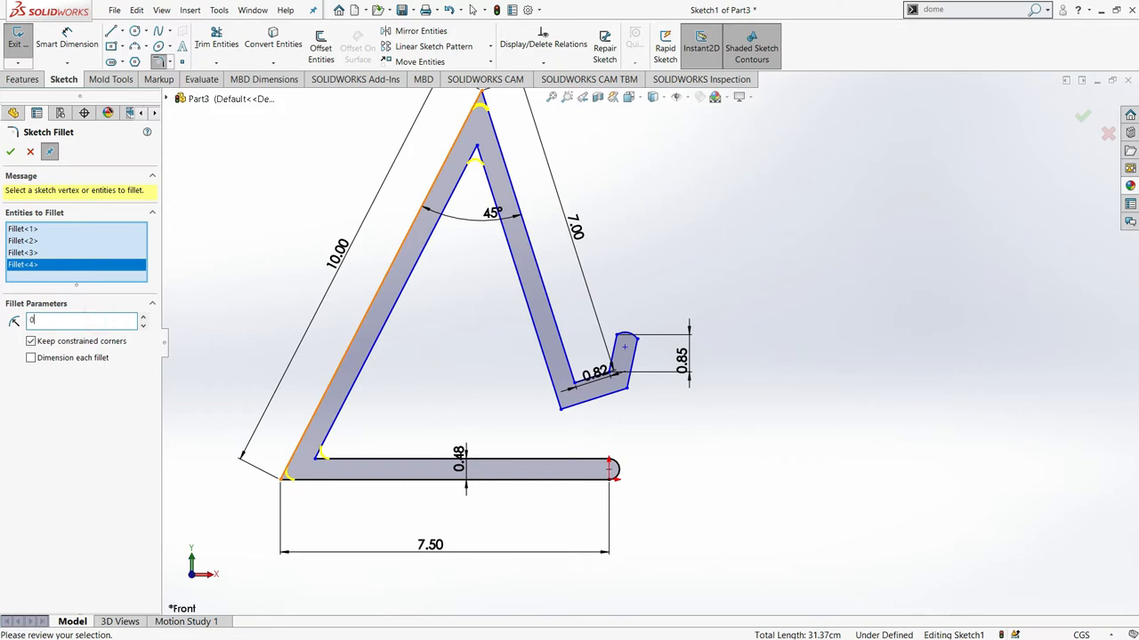
pyautogui.write('0.4')
pyautogui.press('Return')
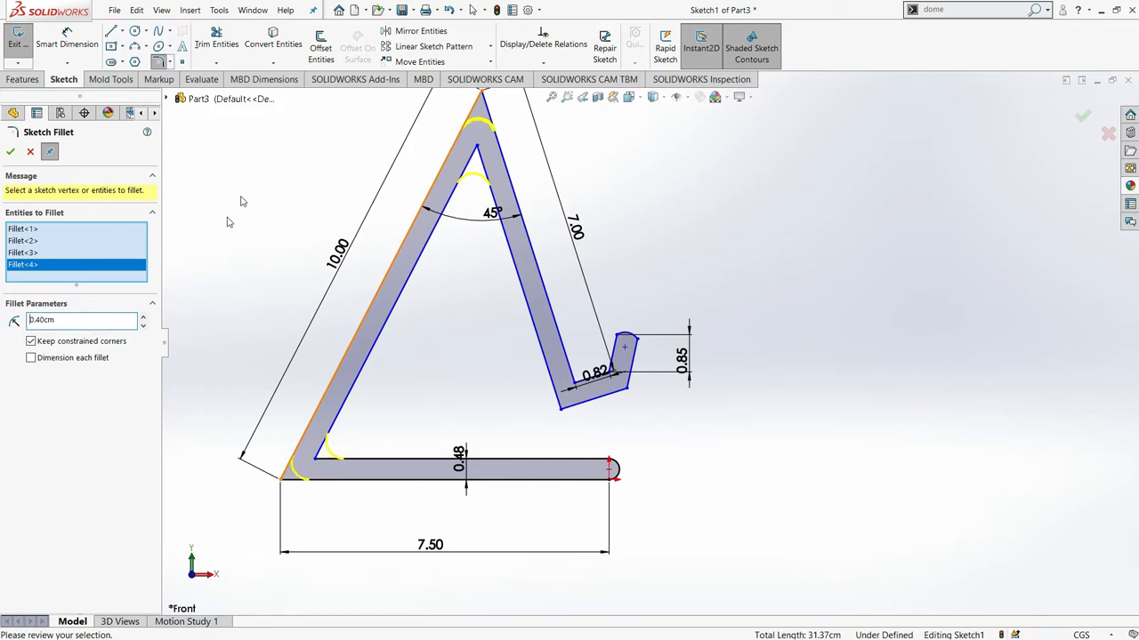
# Apply the 0.4 cm fillets, then select the outer and inner corners between the front arm and hook for 0.2 cm sketch fillets.
pyautogui.click(10, 152)
pyautogui.doubleClick(88, 286)
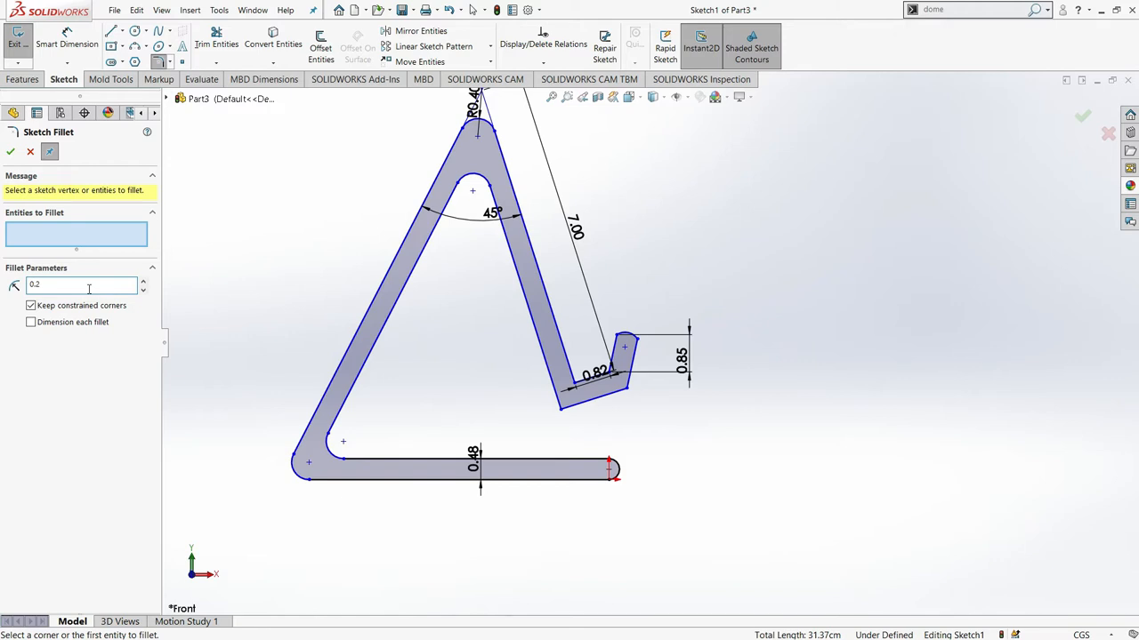
pyautogui.click(103, 237)
pyautogui.scroll(-1, 626, 404)
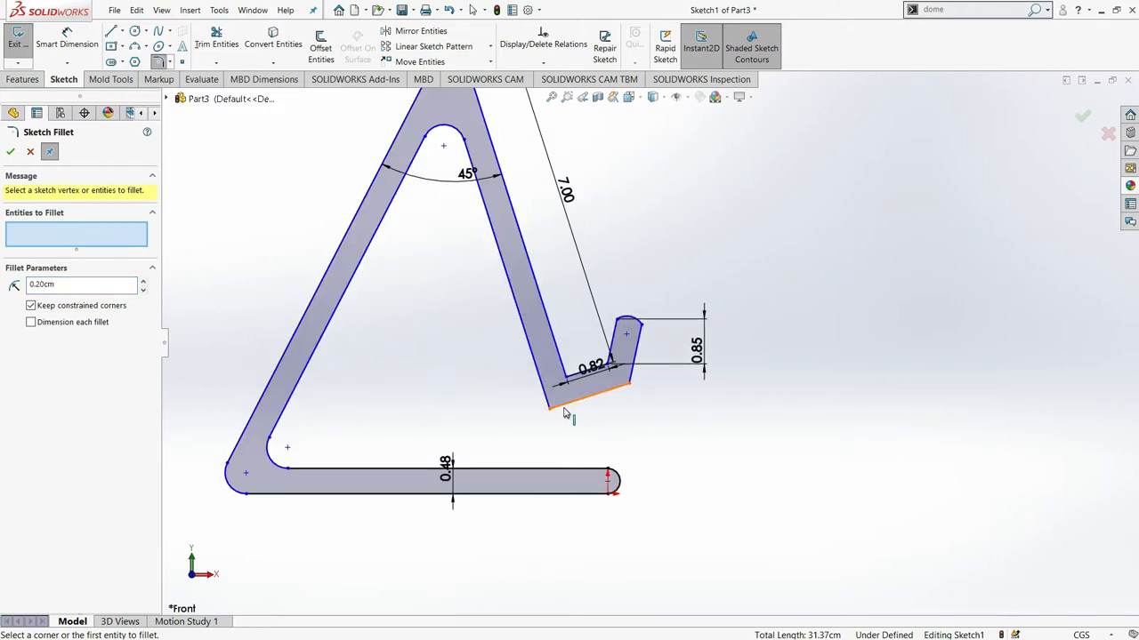
pyautogui.click(555, 407)
pyautogui.click(552, 402)
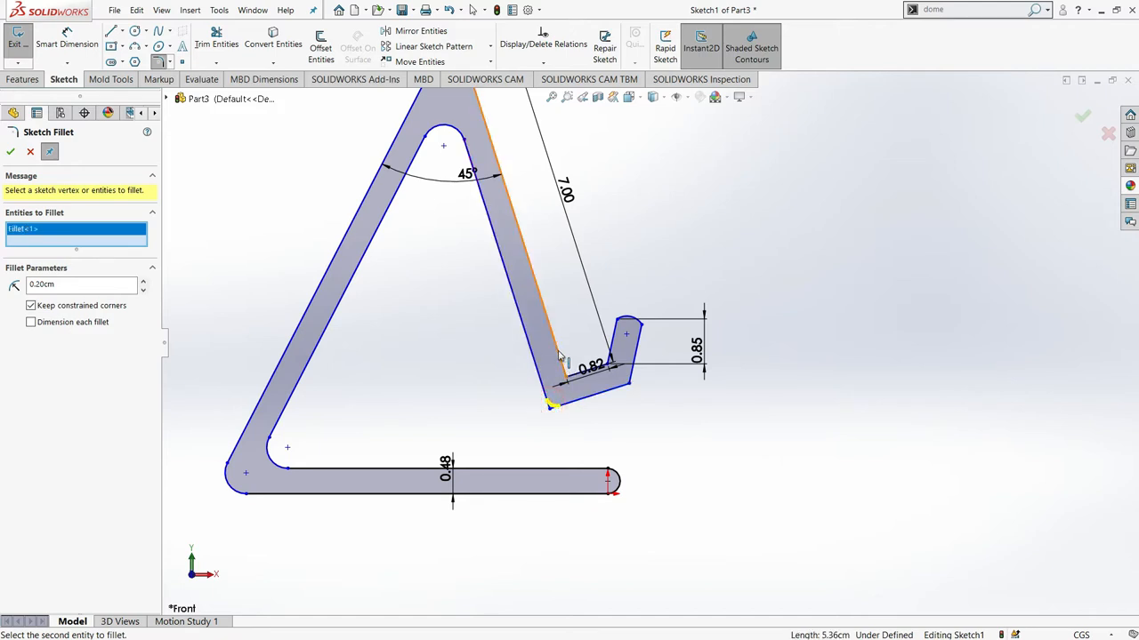
pyautogui.click(559, 356)
pyautogui.click(624, 365)
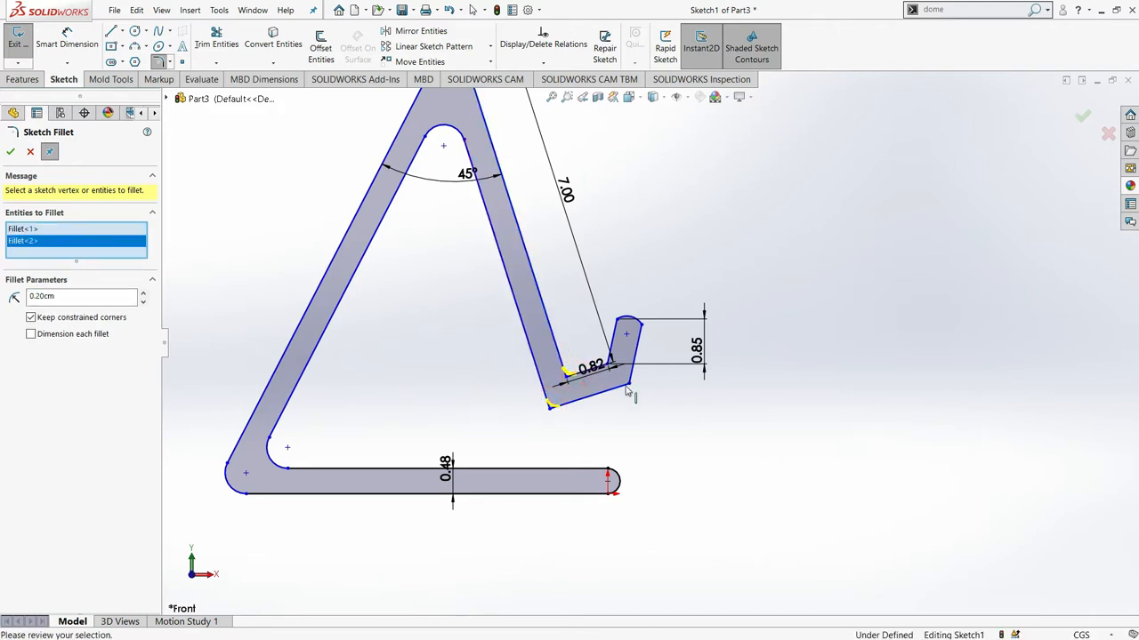
# Add the inner and outer corners below the hook's upturned tip and apply the 0.2 cm sketch fillets.
pyautogui.scroll(-1, 624, 365)
pyautogui.click(610, 360)
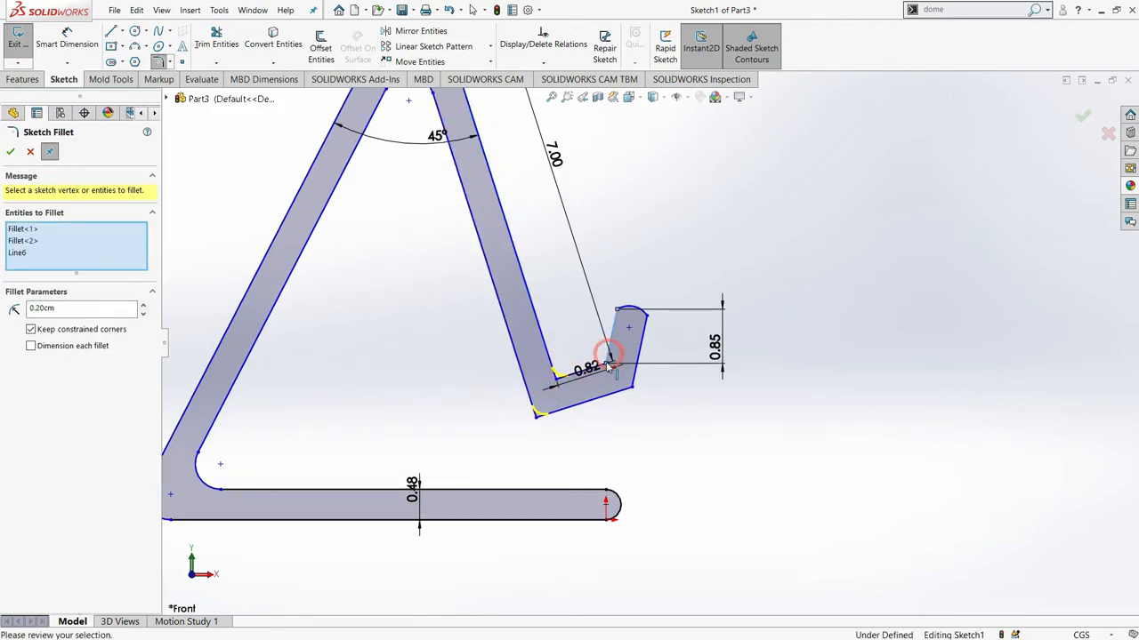
pyautogui.click(622, 396)
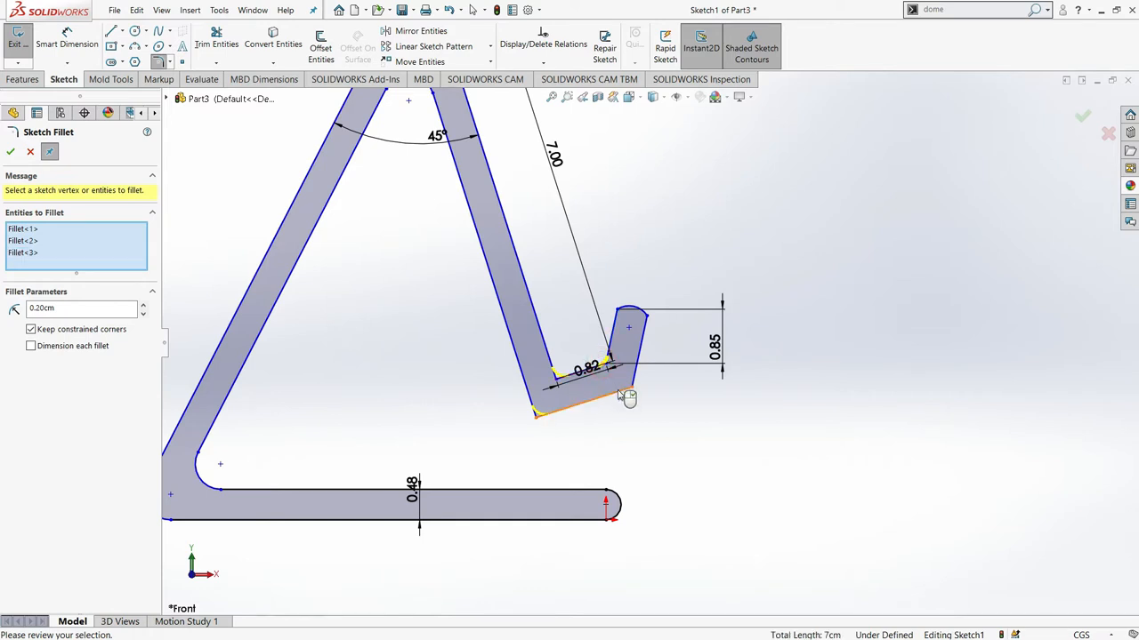
pyautogui.click(627, 398)
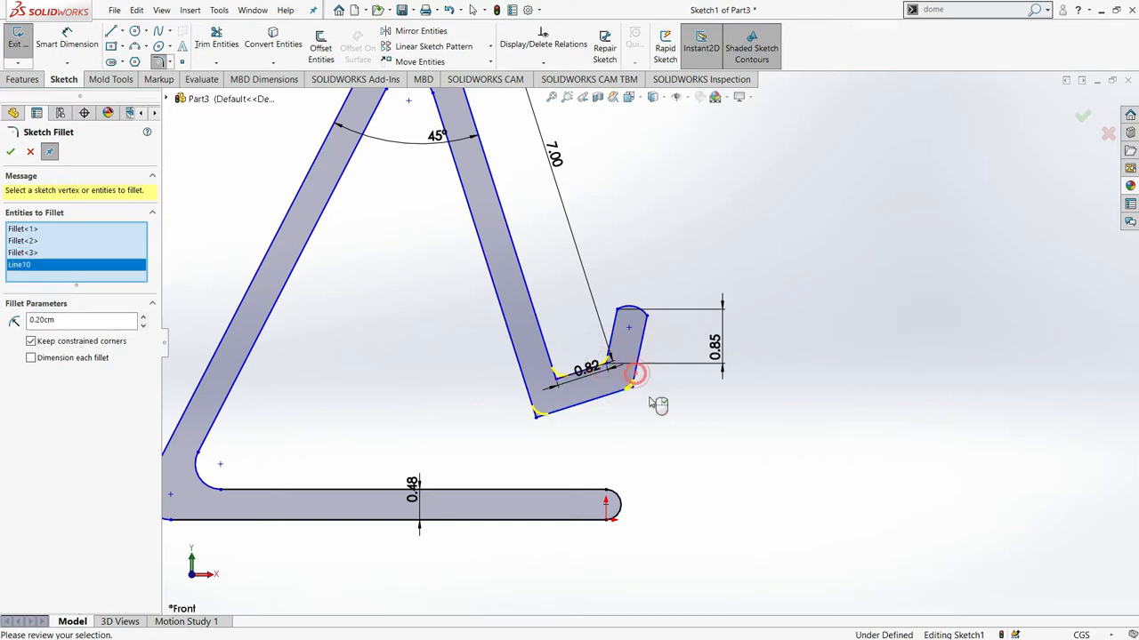
pyautogui.scroll(2, 648, 360)
pyautogui.click(11, 152)
pyautogui.click(10, 152)
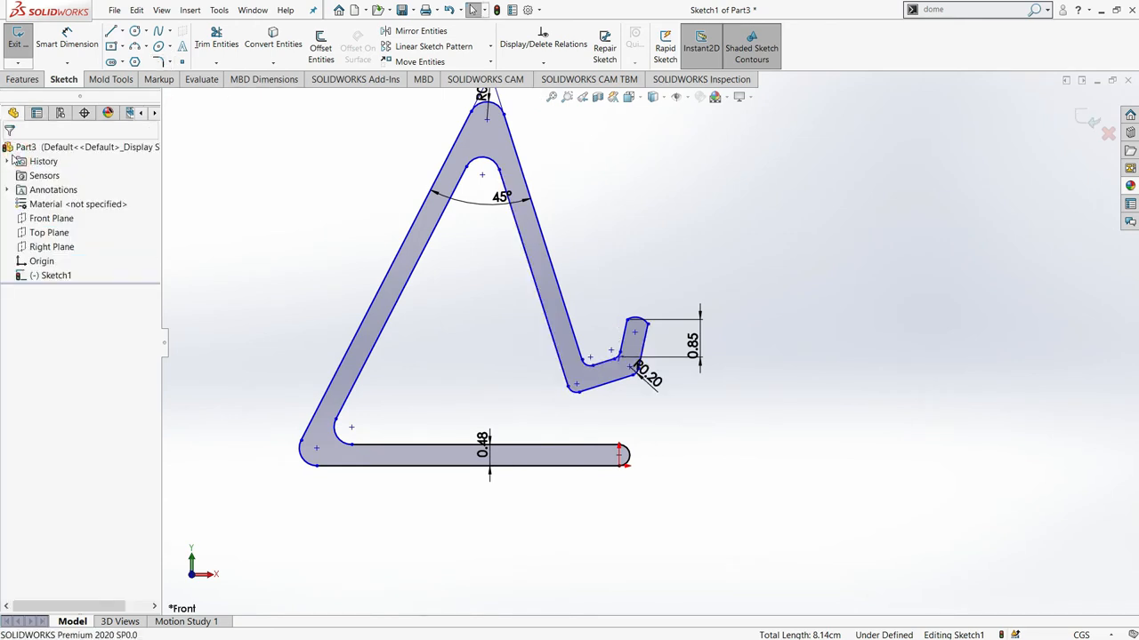
# Finish the profile sketch and extrude it 7 cm with the Mid Plane end condition.
pyautogui.click(11, 55)
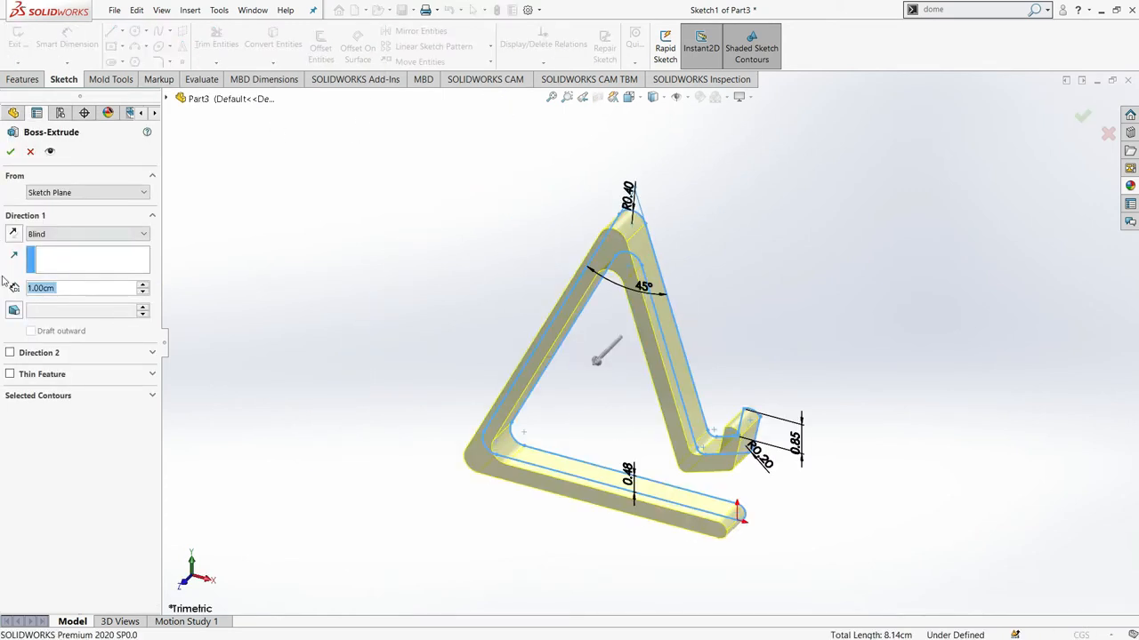
pyautogui.write('7')
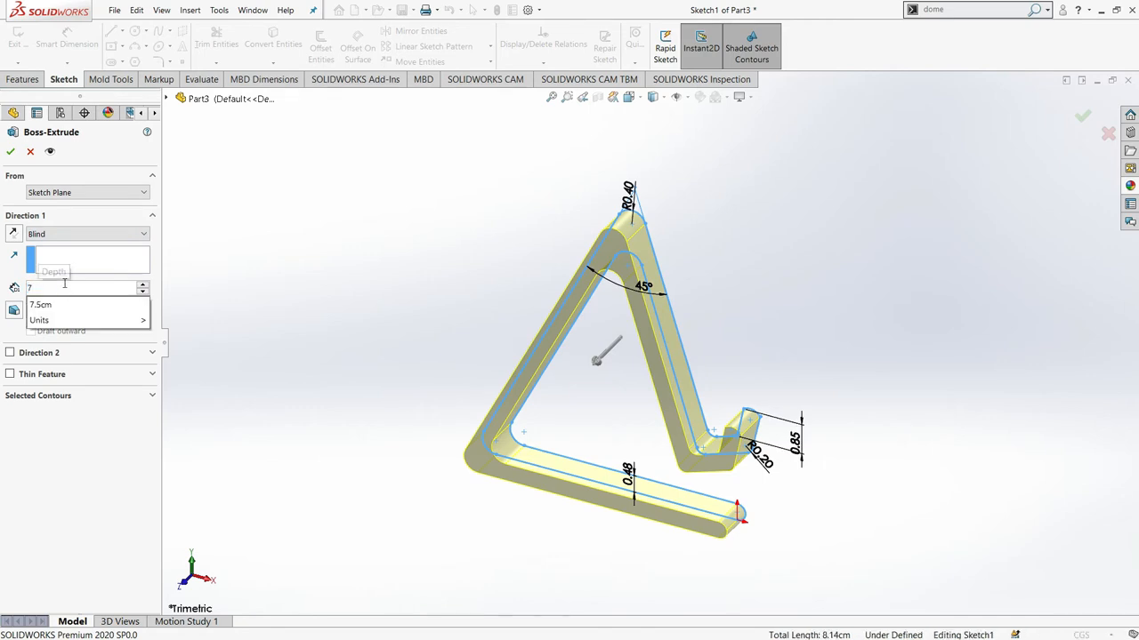
pyautogui.click(79, 236)
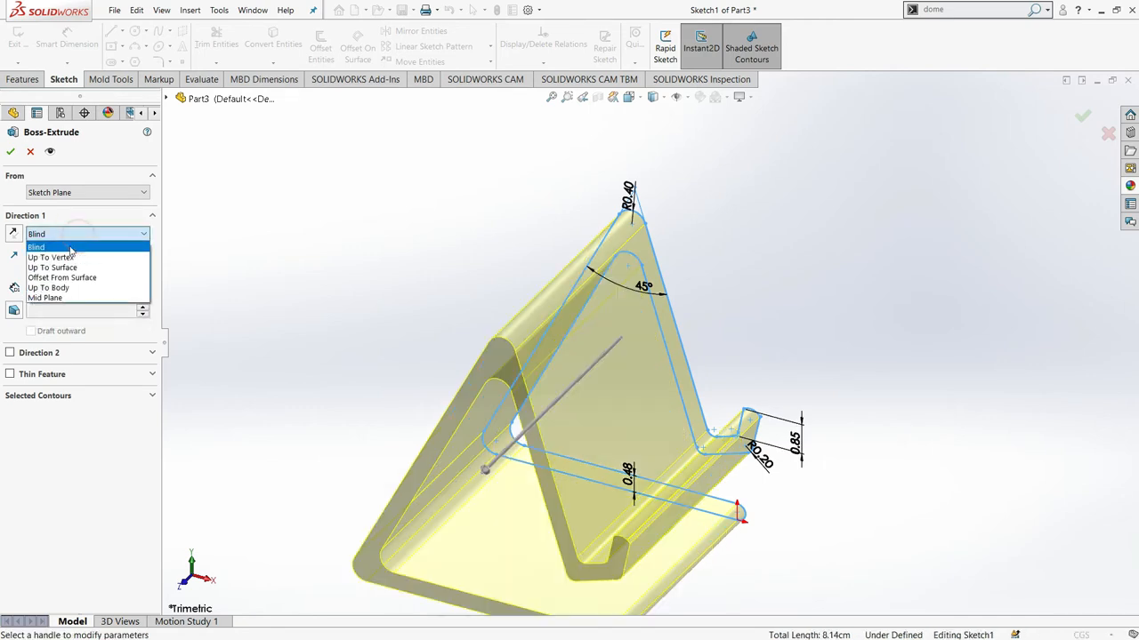
pyautogui.click(74, 298)
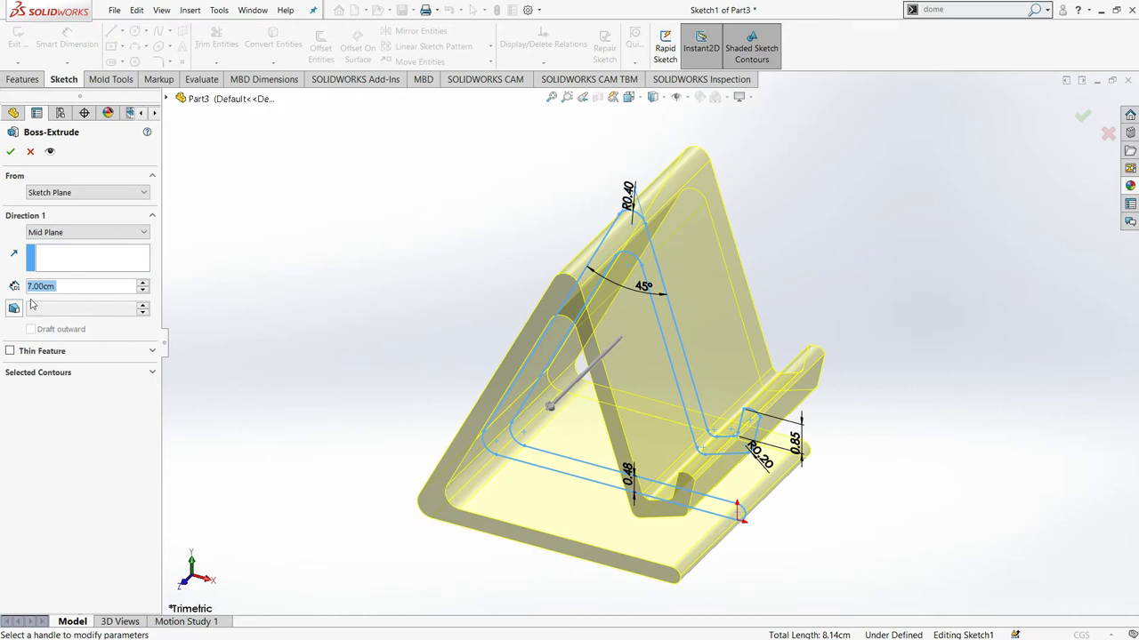
pyautogui.click(9, 152)
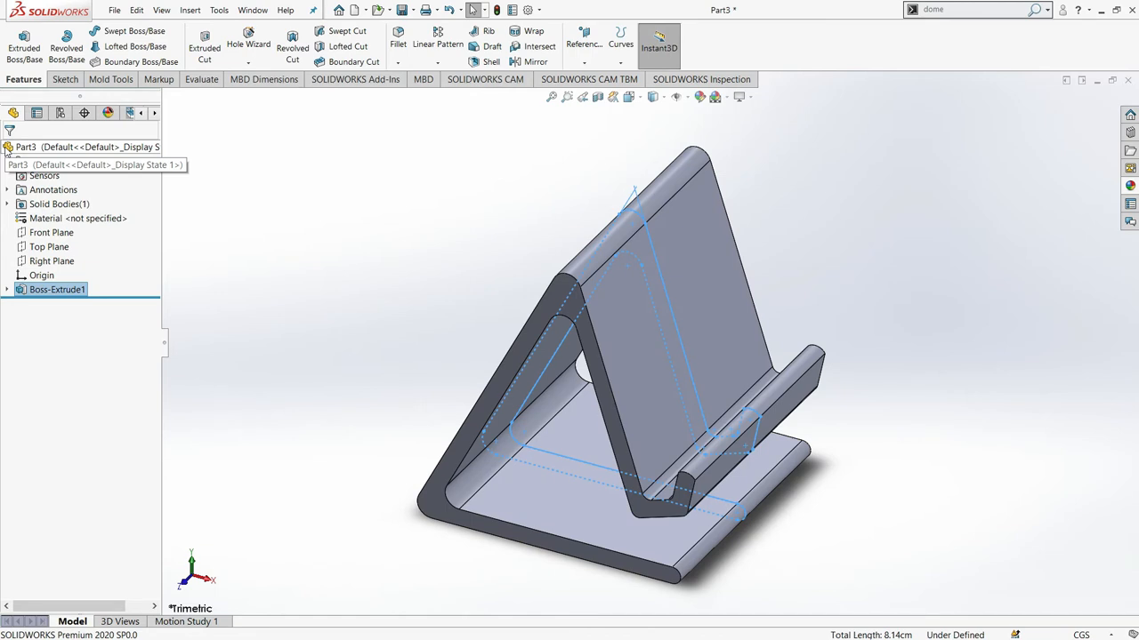
pyautogui.click(323, 178)
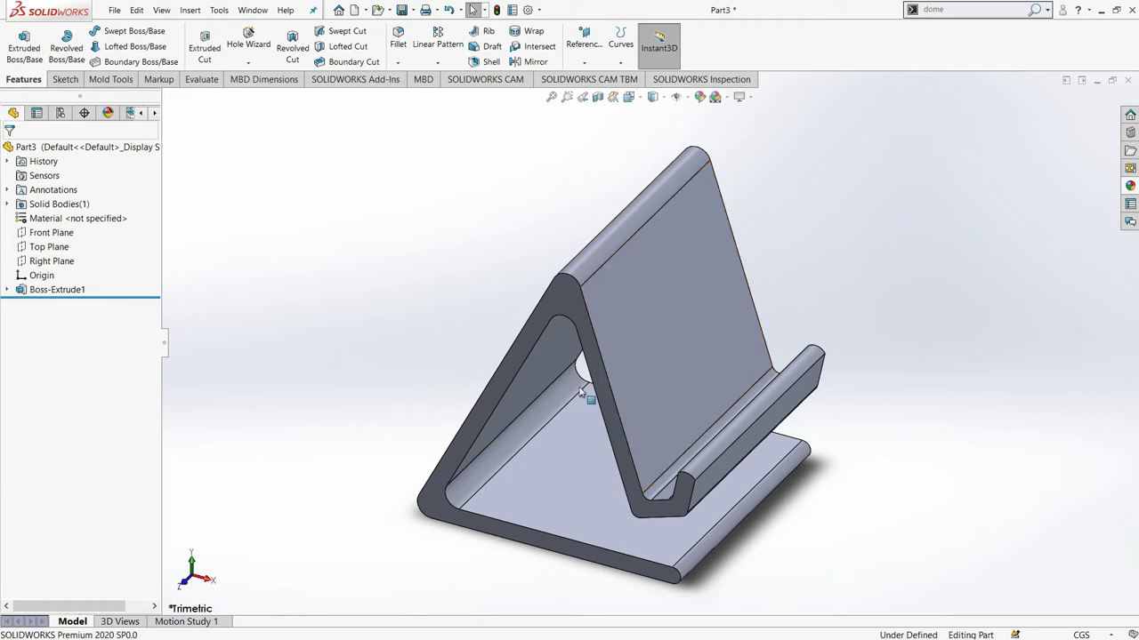
# Start an extruded cut with a new sketch on the Right Plane.
pyautogui.click(199, 52)
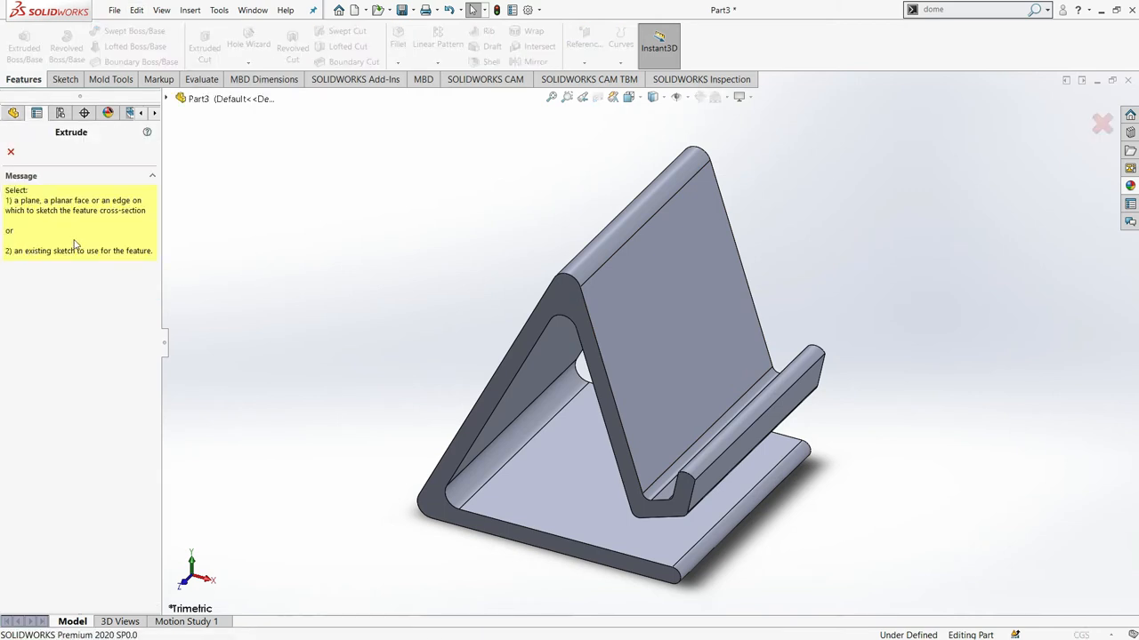
pyautogui.click(168, 99)
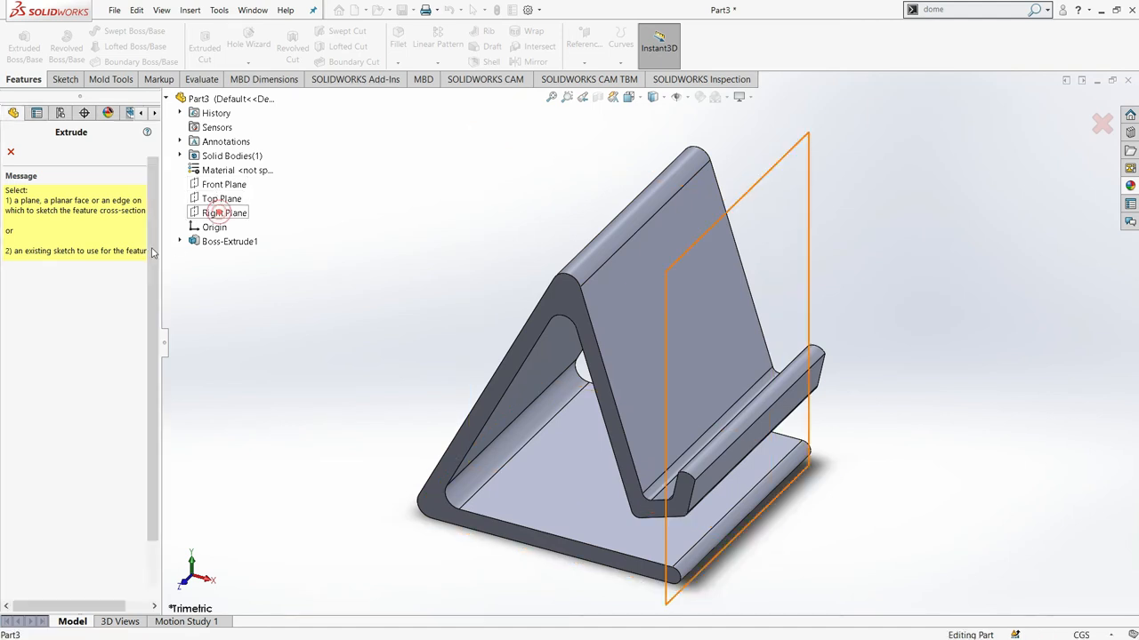
pyautogui.click(221, 215)
pyautogui.rightClick(59, 307)
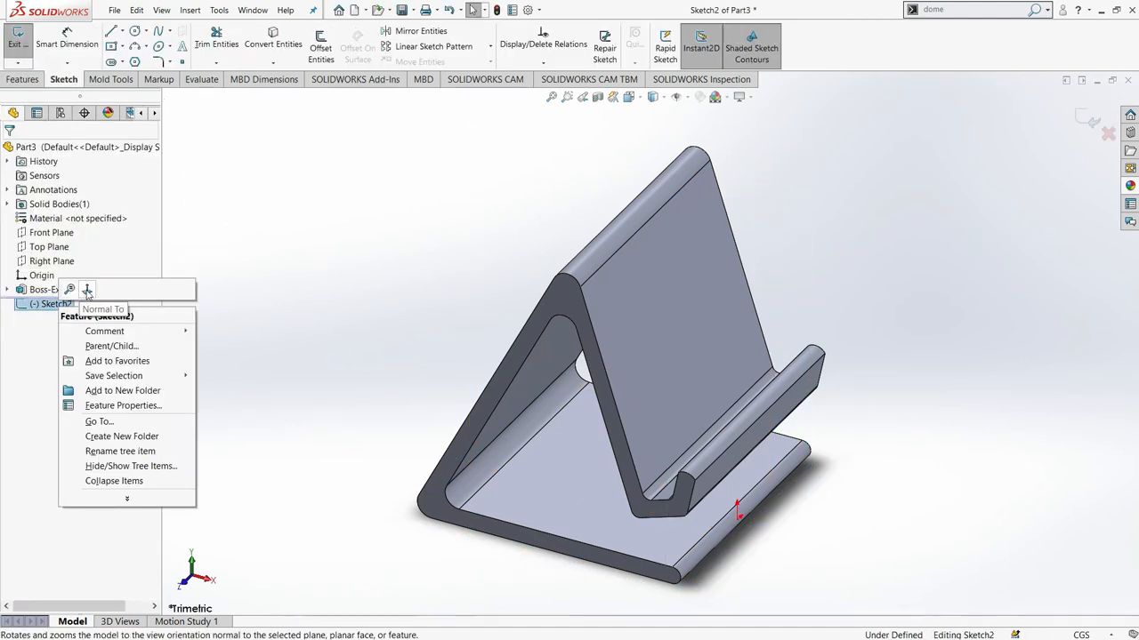
pyautogui.click(87, 297)
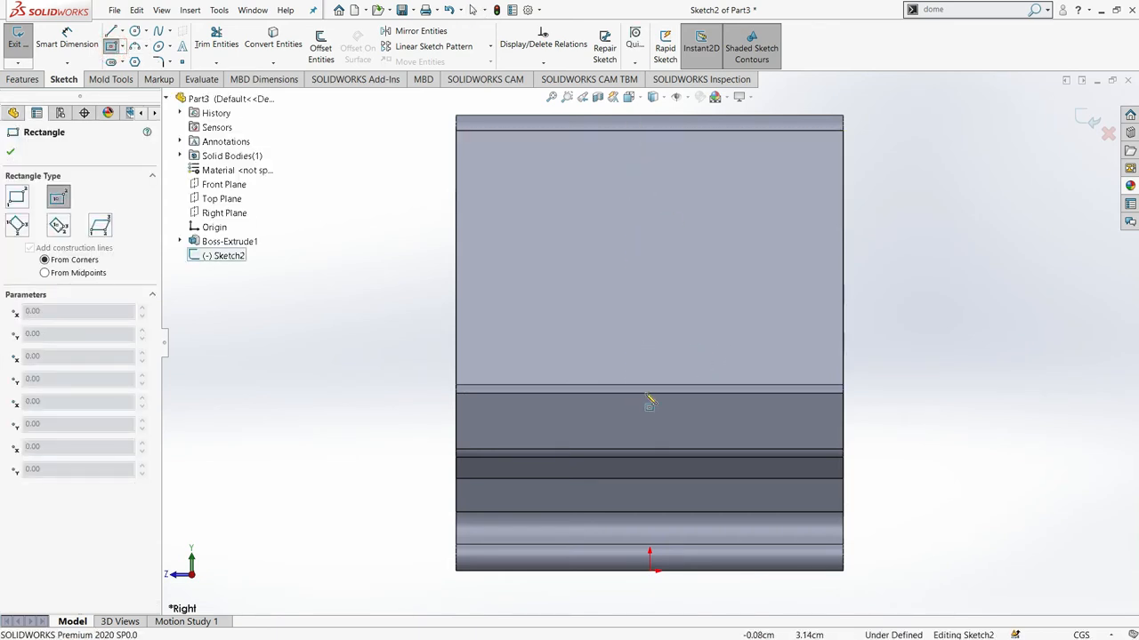
# Draw a vertical centerline about 7.8 cm long from the base's upper edge above the origin to the stand's top.
pyautogui.click(121, 48)
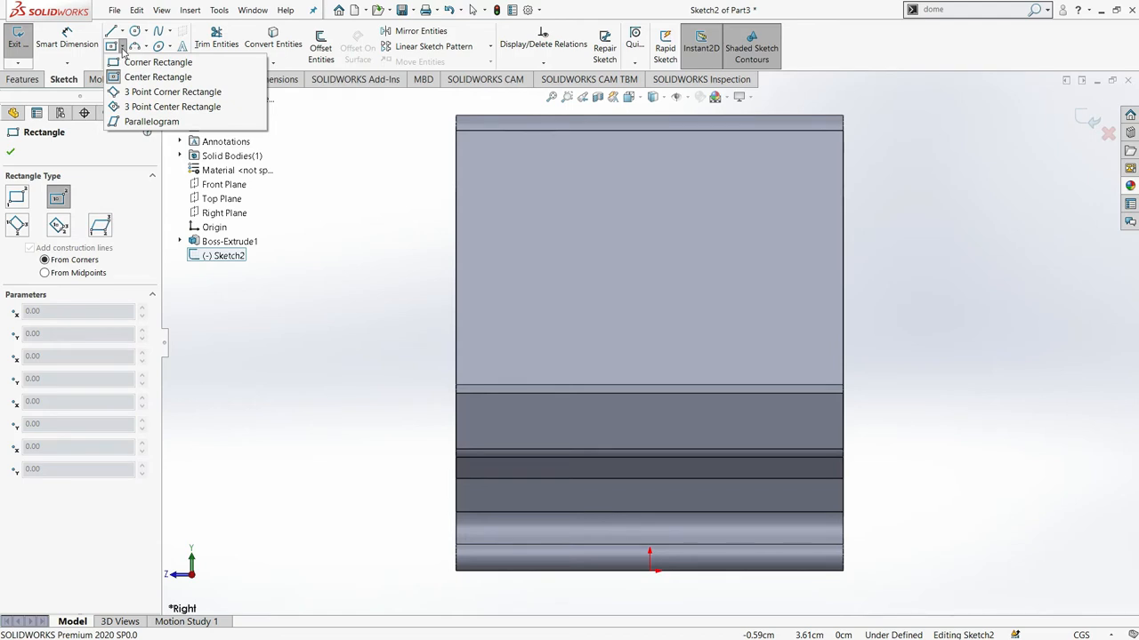
pyautogui.moveTo(122, 33)
pyautogui.click(134, 61)
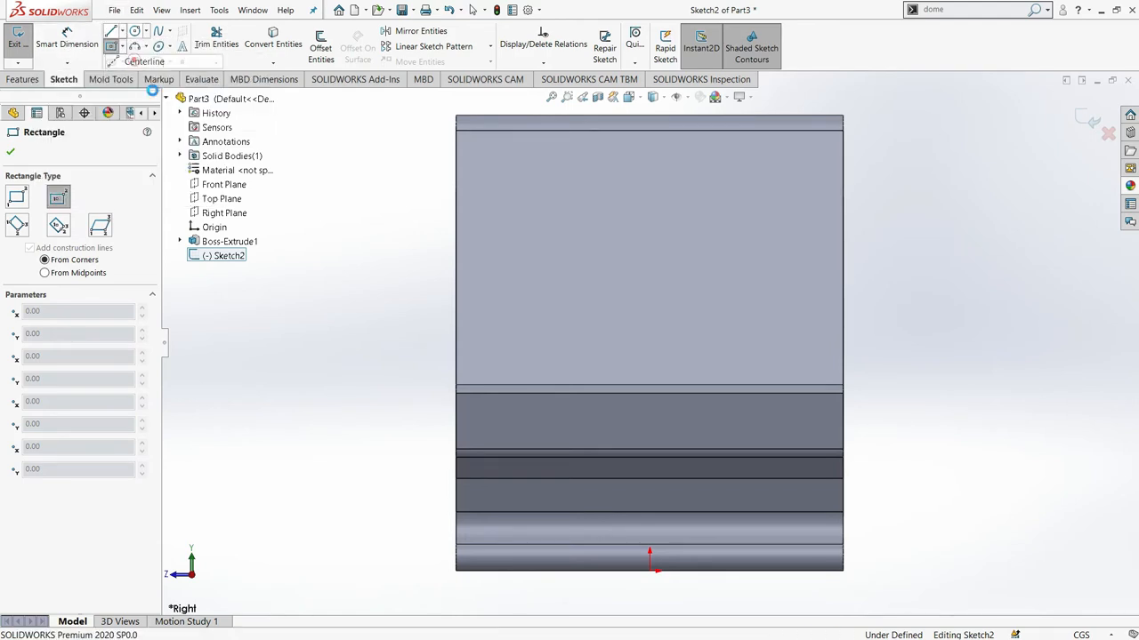
pyautogui.click(649, 545)
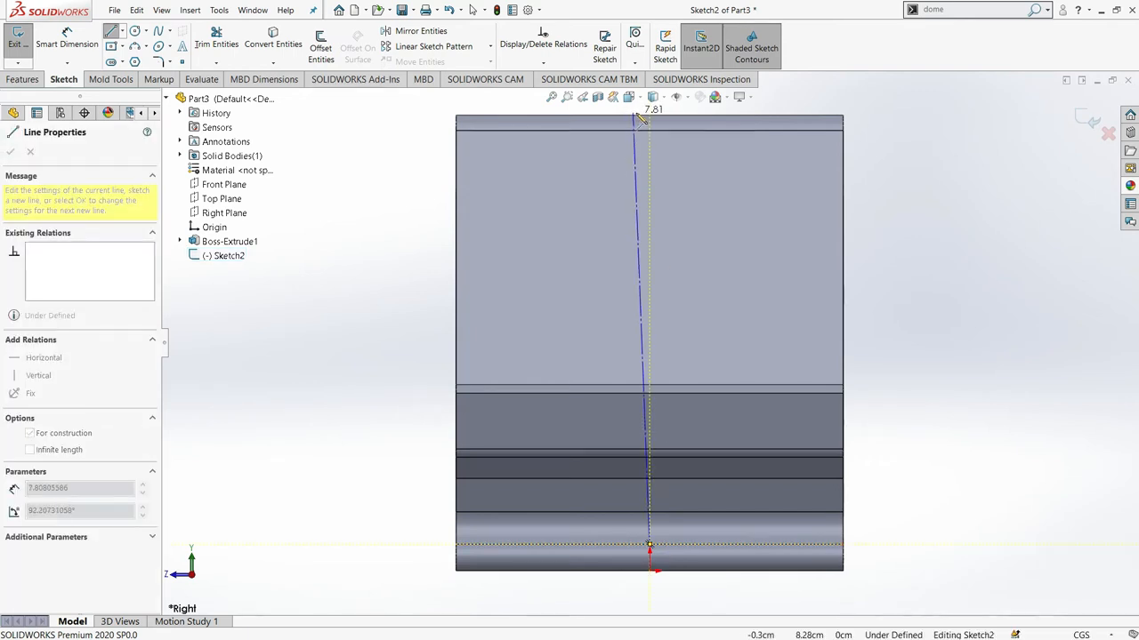
pyautogui.click(649, 114)
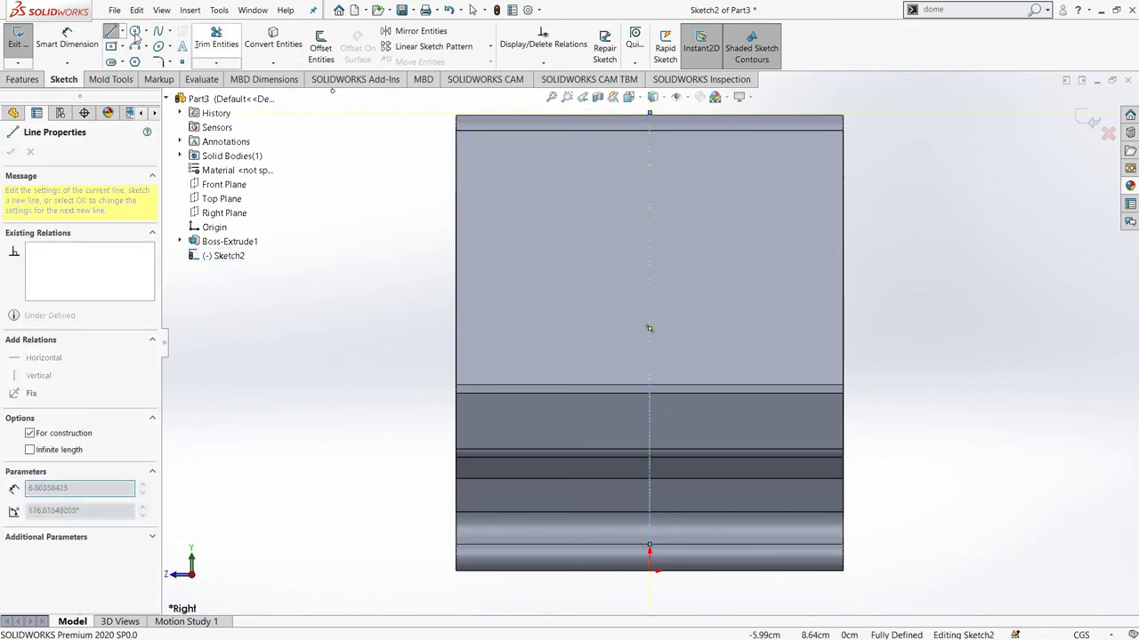
# Sketch a center rectangle about 5.8 by 7.8 cm from the centerline's midpoint down to the base's upper edge.
pyautogui.click(111, 46)
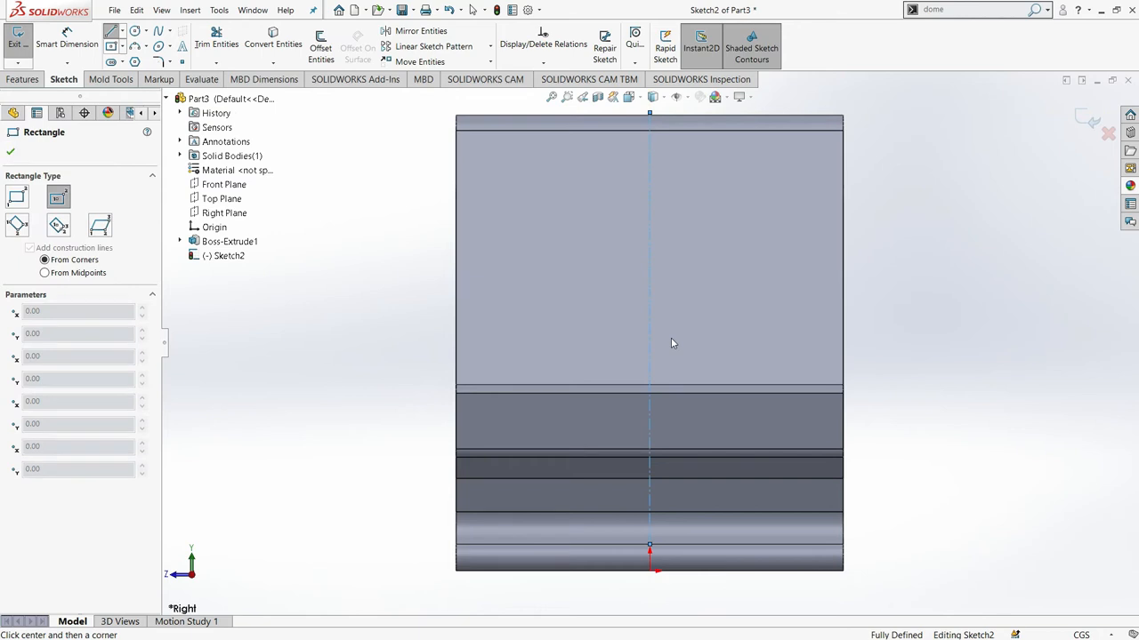
pyautogui.click(650, 329)
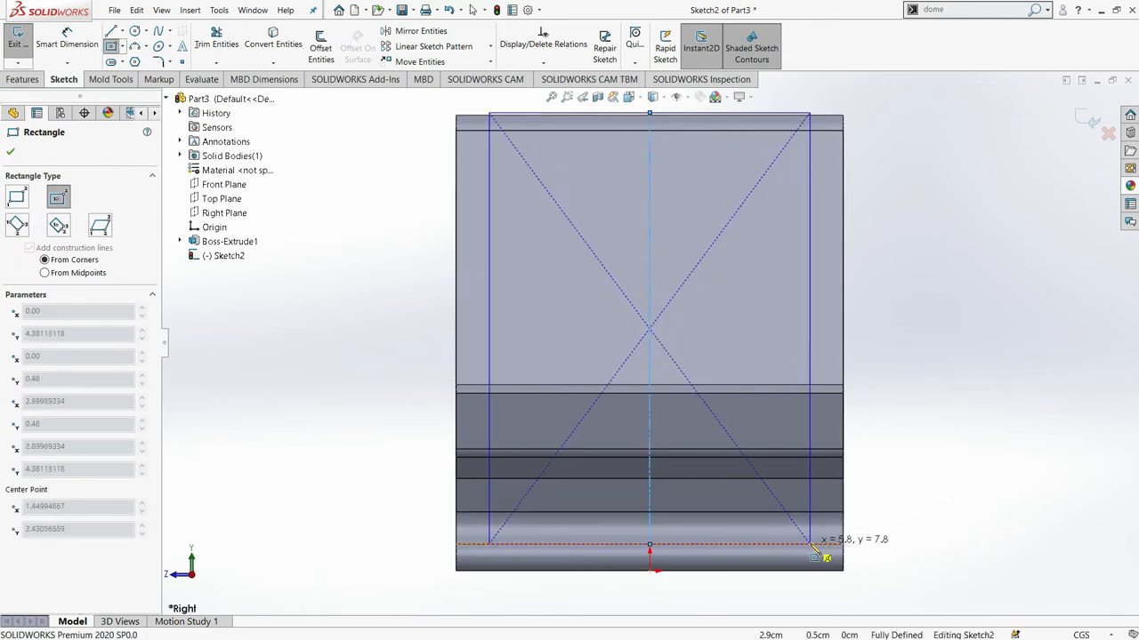
pyautogui.click(809, 544)
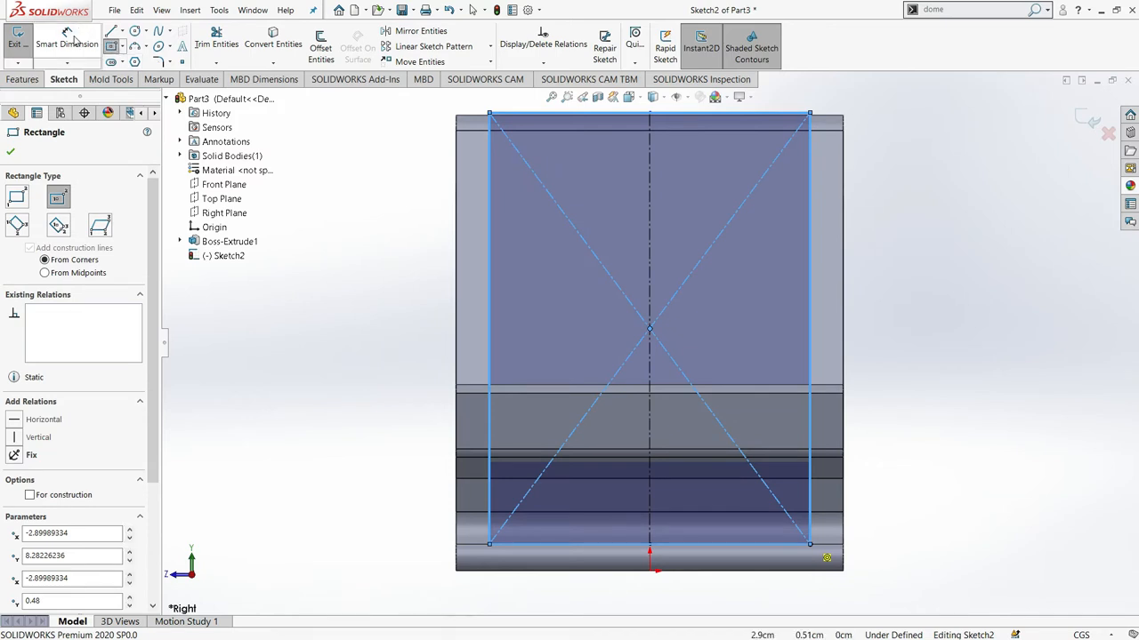
# Dimension the rectangle's vertical side 1 cm from the stand's adjacent side edge and finish the cut sketch.
pyautogui.click(71, 40)
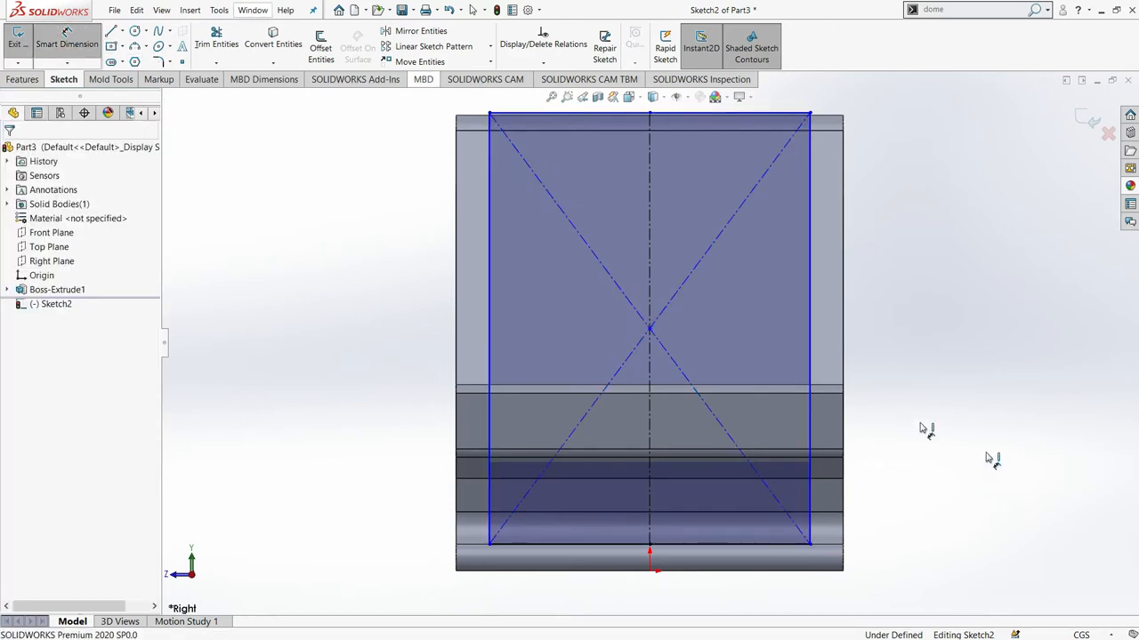
pyautogui.click(835, 368)
pyautogui.click(843, 371)
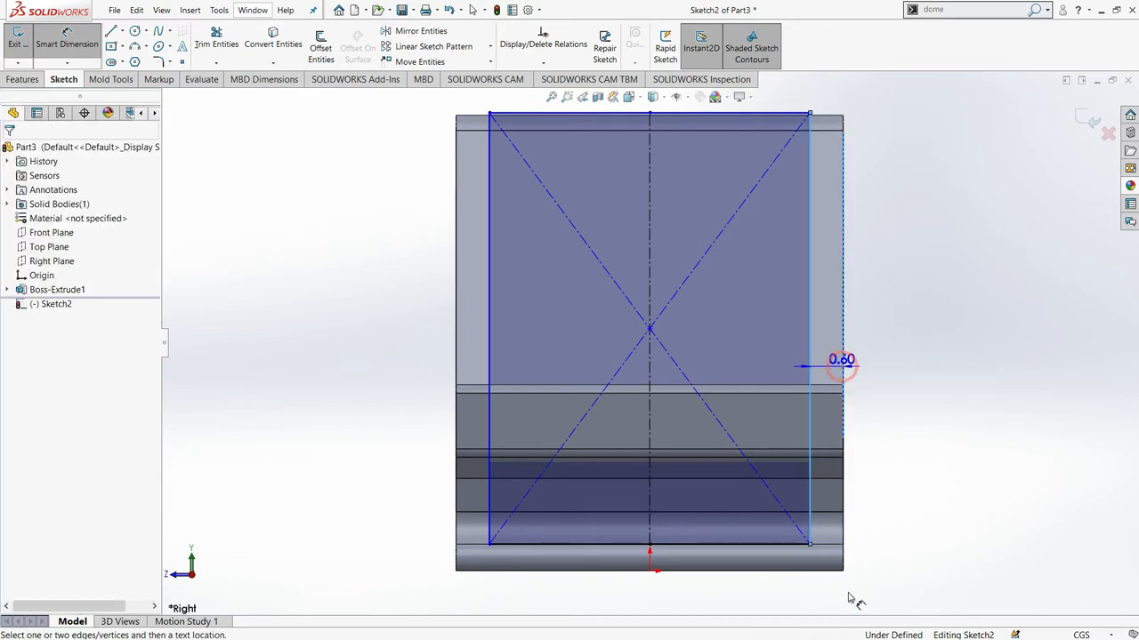
pyautogui.click(877, 601)
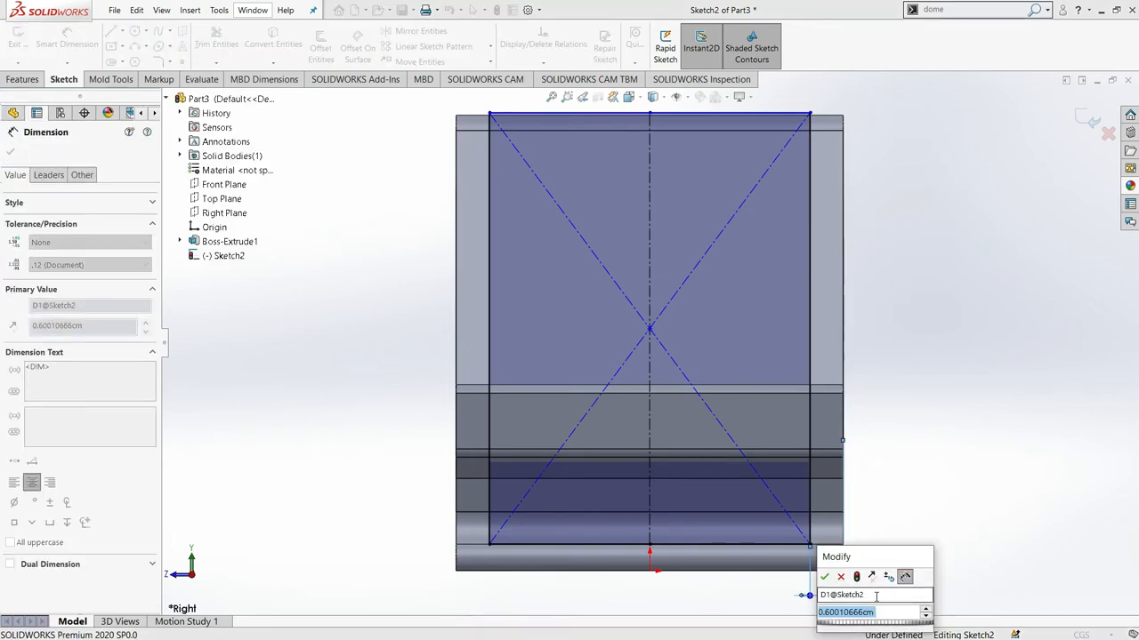
pyautogui.write('1')
pyautogui.press('Return')
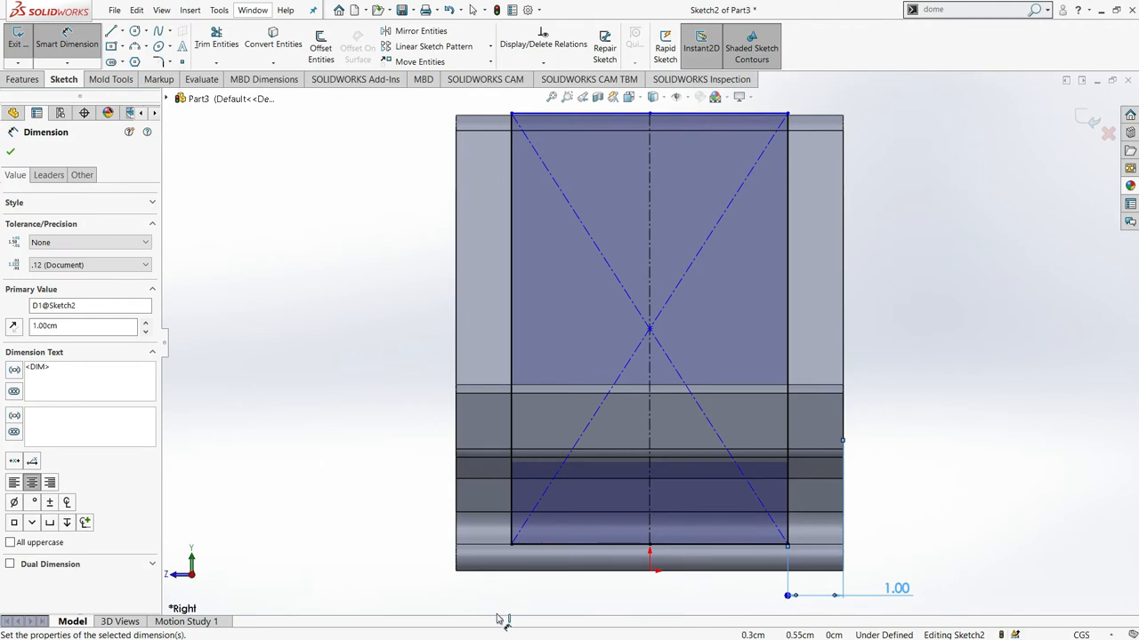
pyautogui.click(11, 153)
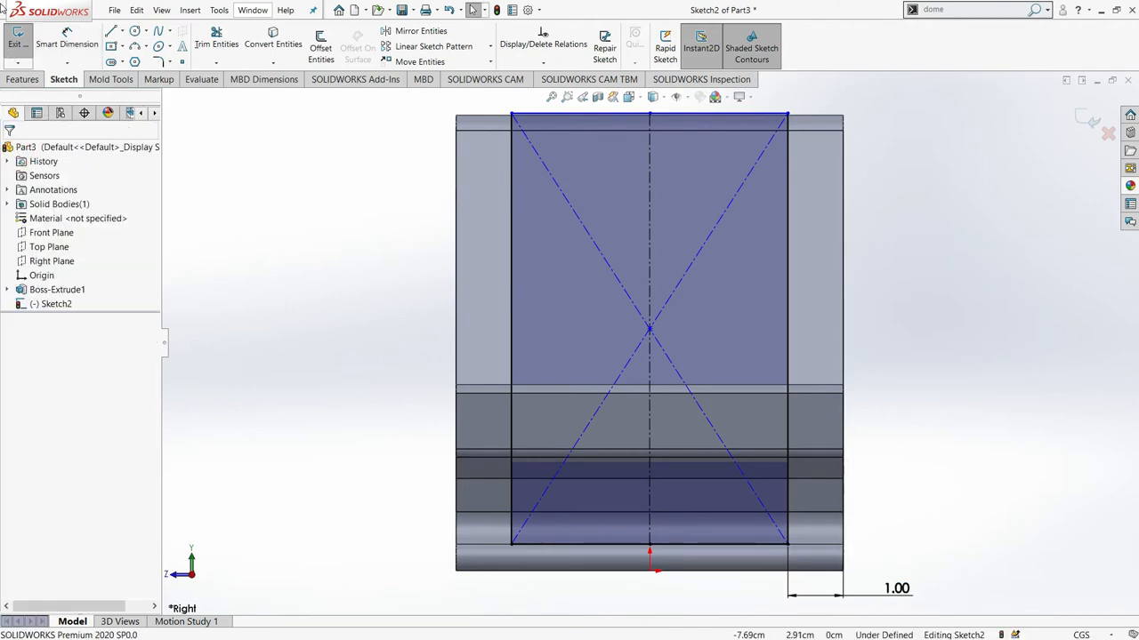
pyautogui.click(18, 36)
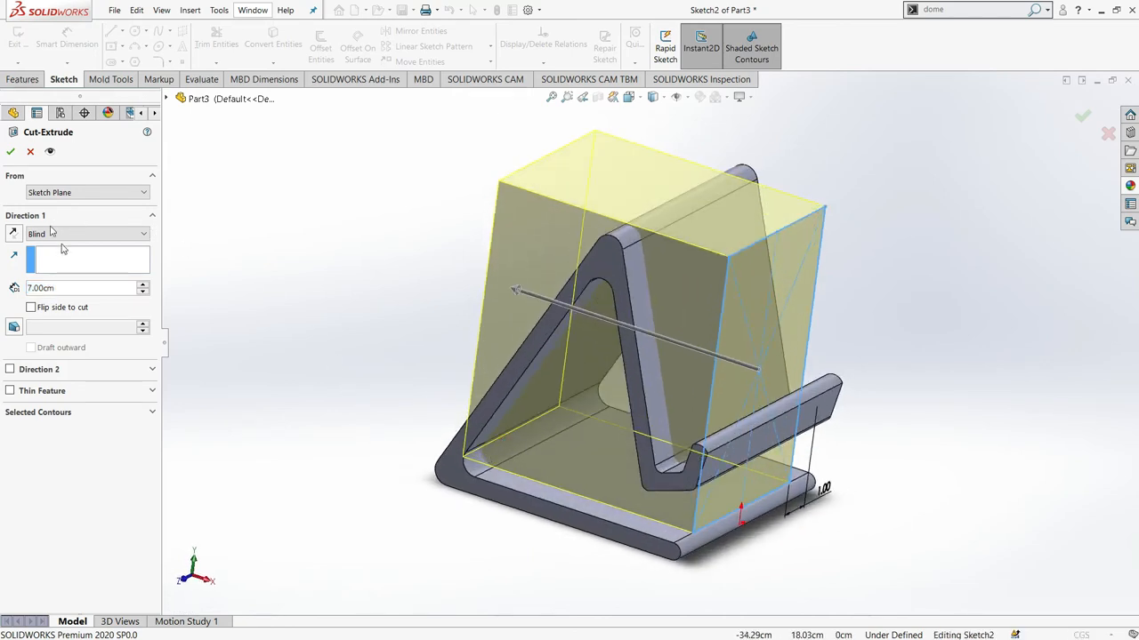
pyautogui.click(143, 285)
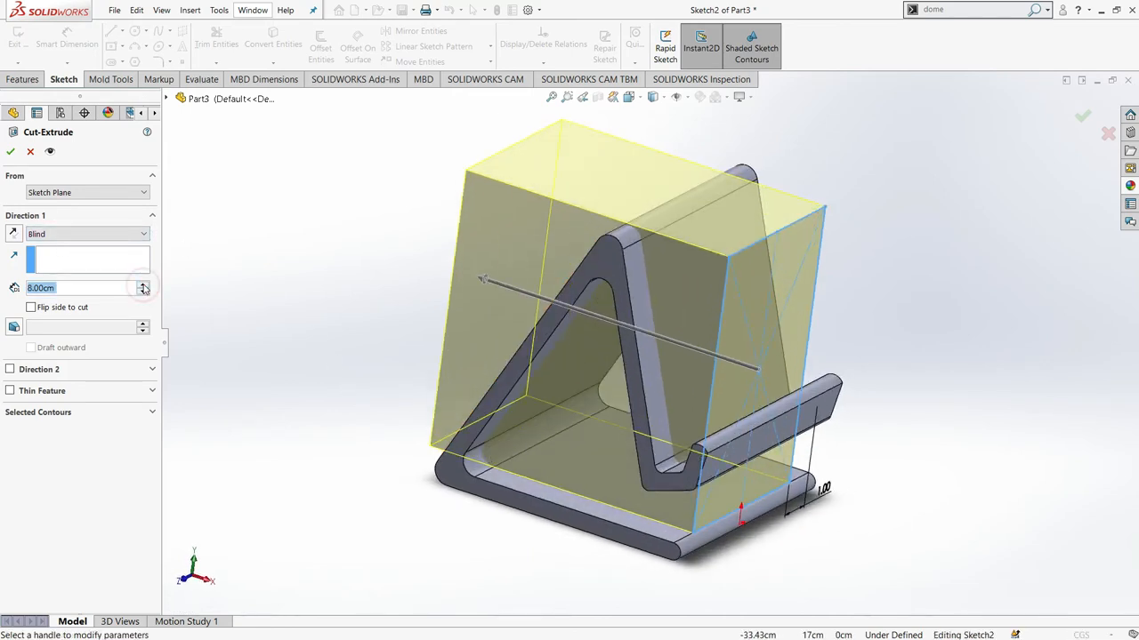
pyautogui.click(10, 370)
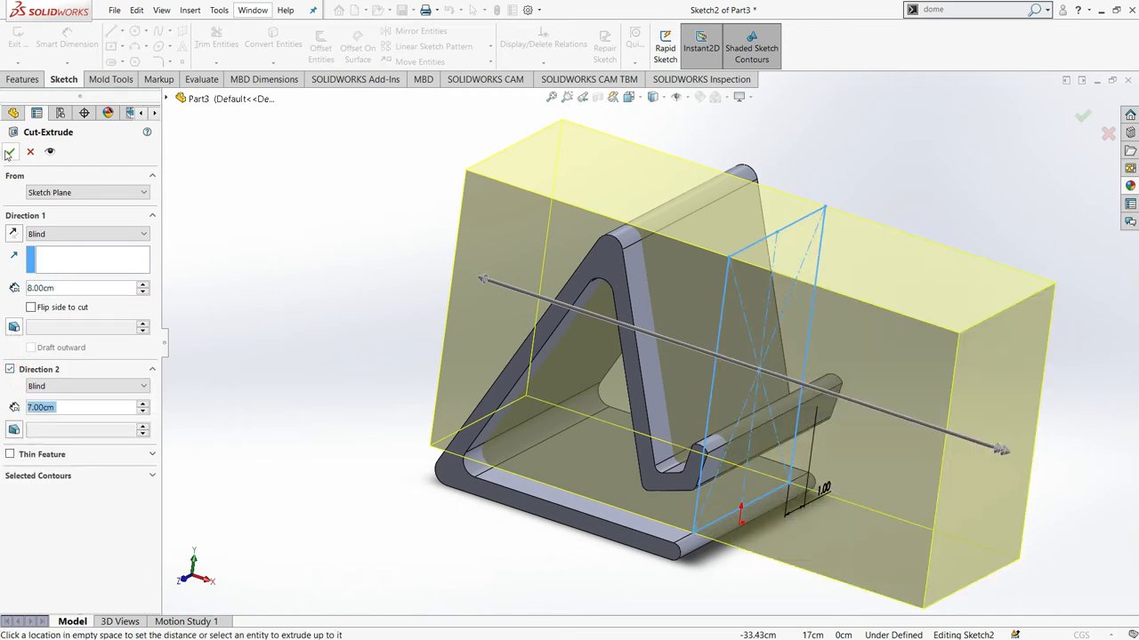
pyautogui.click(10, 370)
# Cut the rectangle through the whole stand in both directions using Through All - Both.
pyautogui.click(87, 234)
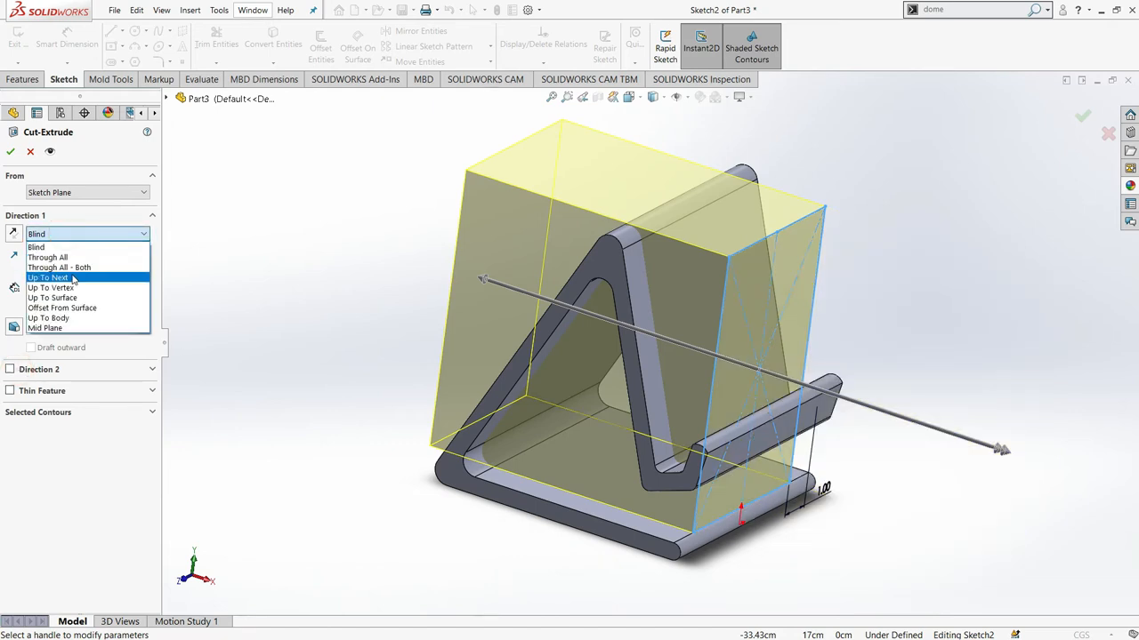
pyautogui.click(101, 268)
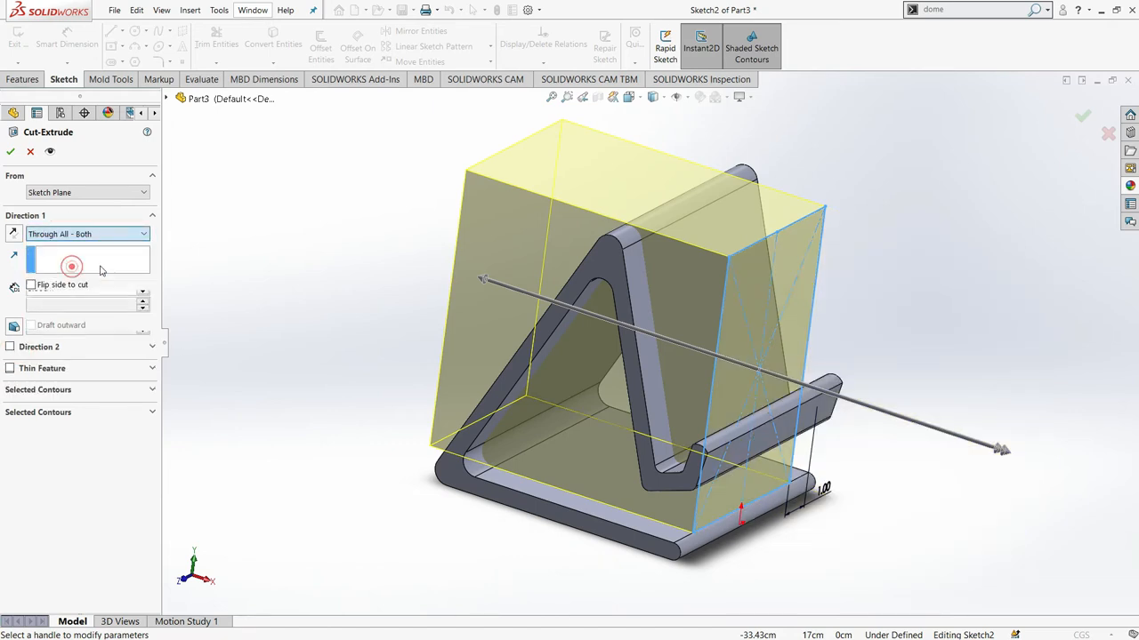
pyautogui.click(10, 153)
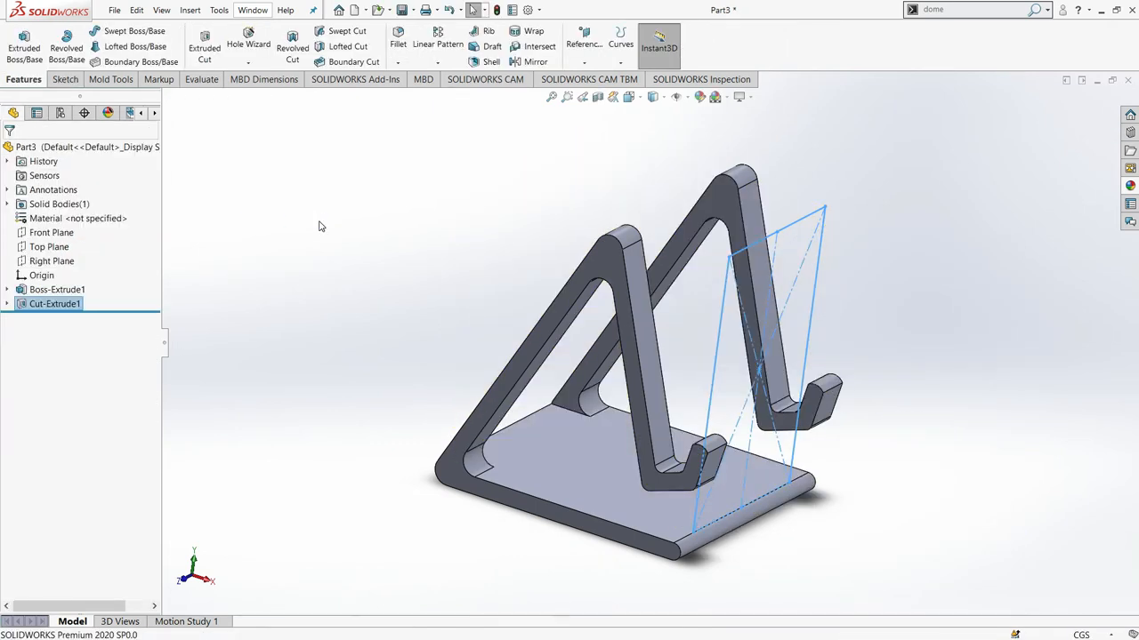
pyautogui.click(318, 220)
# Start an extruded cut with a new sketch on the base's upper face and view it straight on.
pyautogui.moveTo(771, 541); pyautogui.dragTo(693, 538, button='middle')
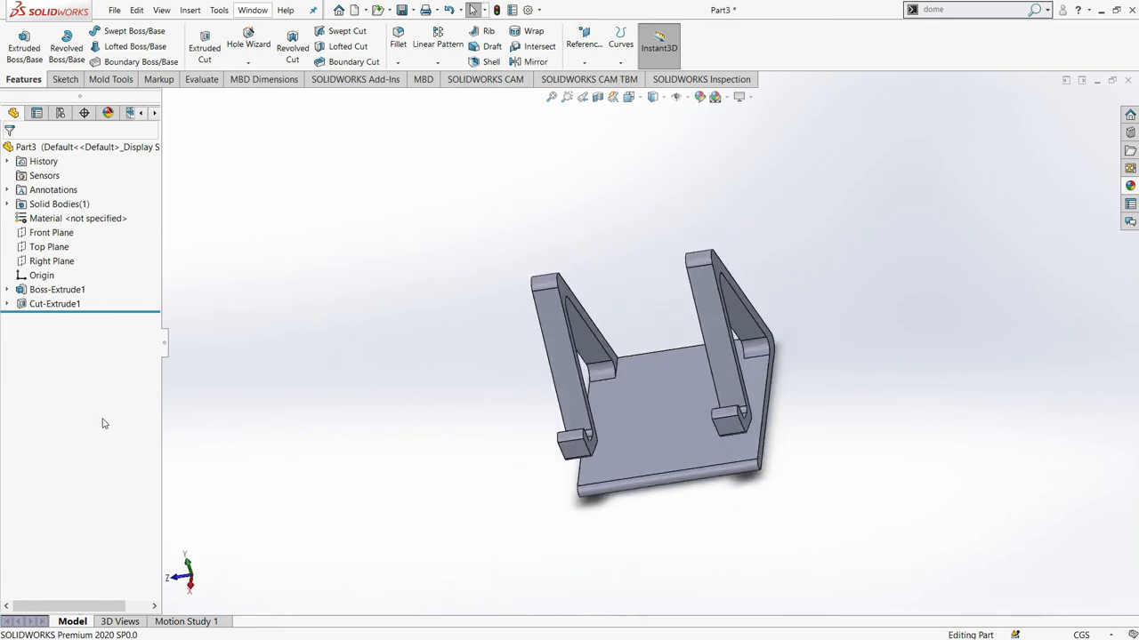
pyautogui.click(673, 399)
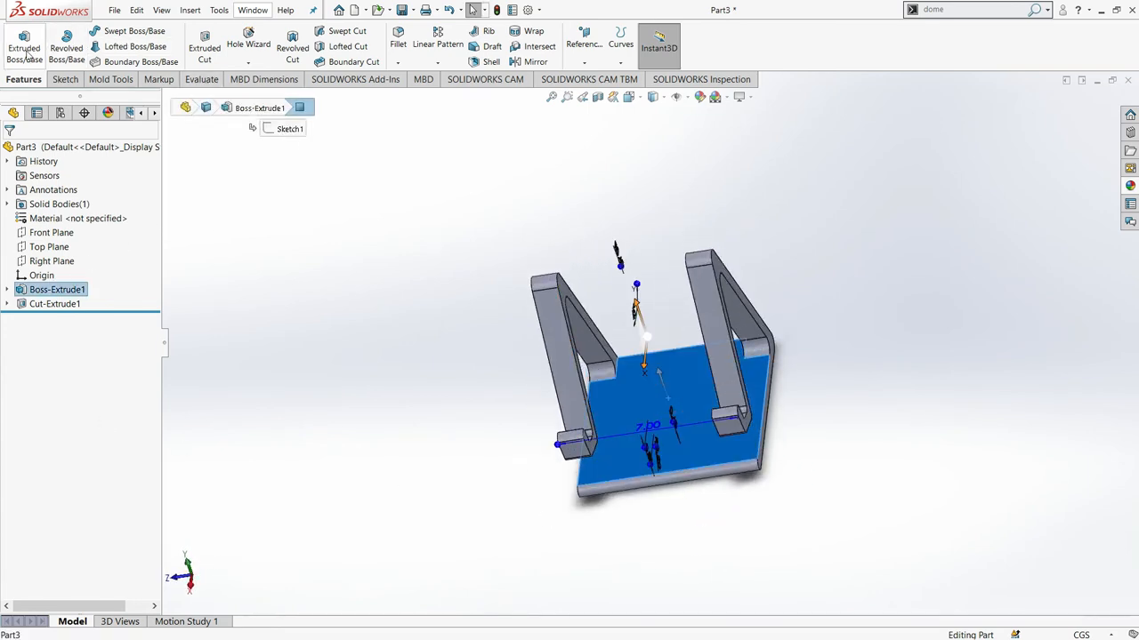
pyautogui.click(205, 44)
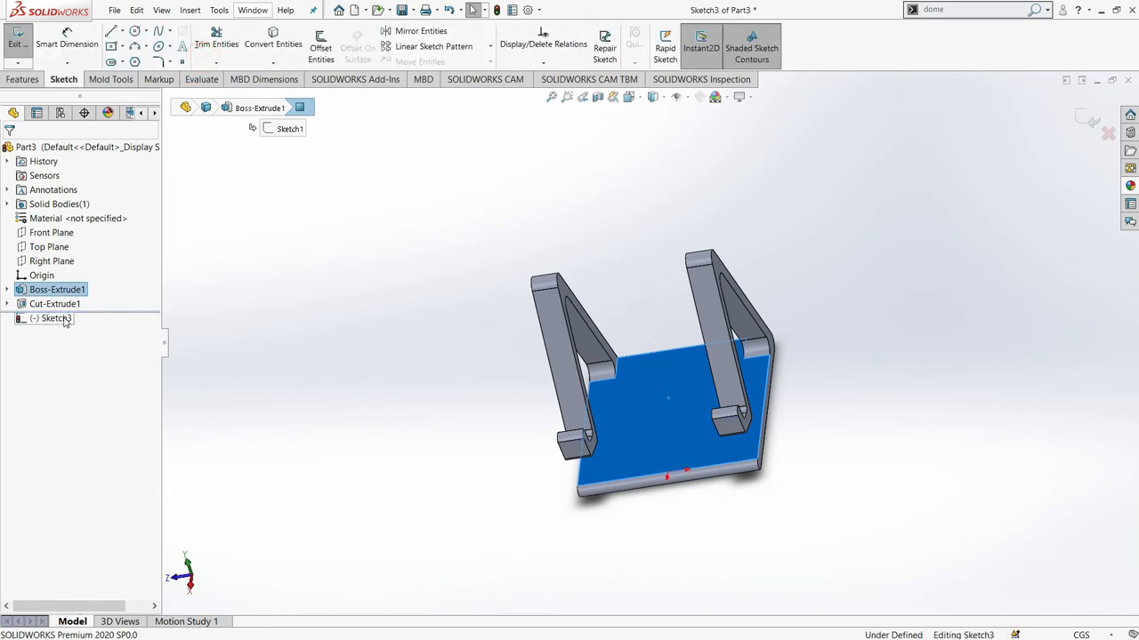
pyautogui.rightClick(101, 316)
pyautogui.click(94, 304)
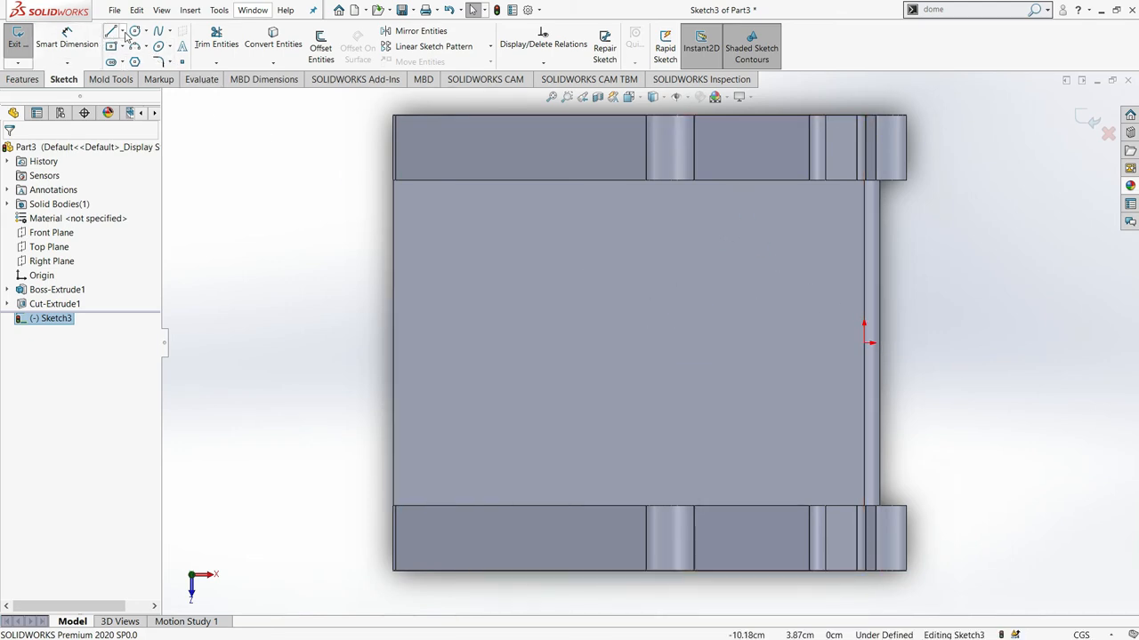
# Draw a horizontal centerline about 0.9 cm long inward from the midpoint of the base's front edge.
pyautogui.click(124, 33)
pyautogui.click(135, 59)
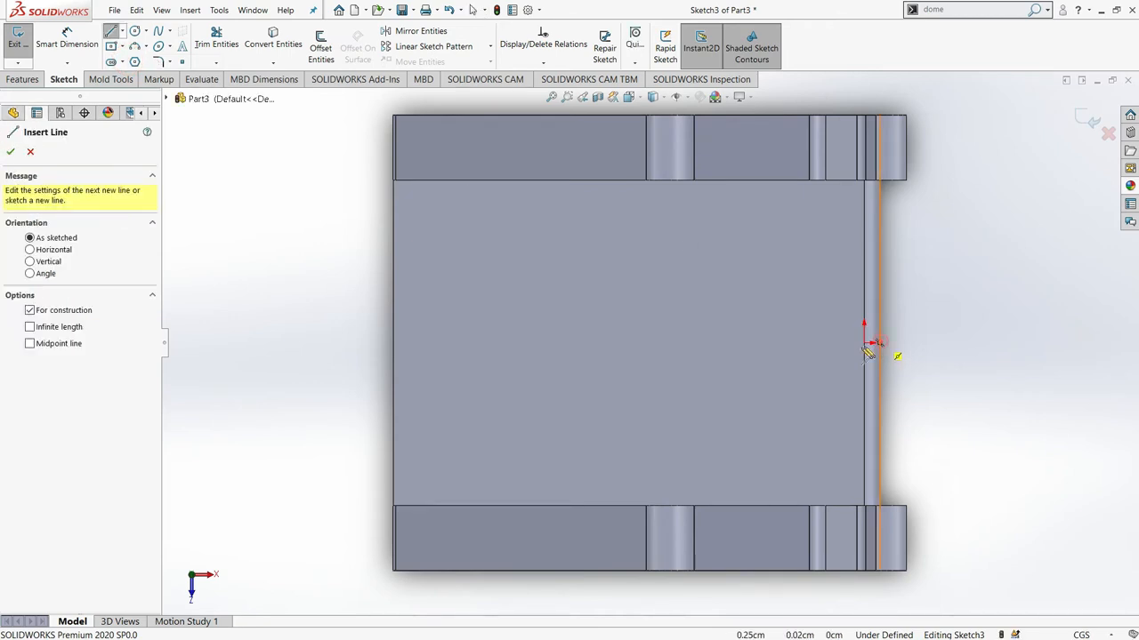
pyautogui.click(877, 343)
pyautogui.click(821, 344)
pyautogui.press('Escape')
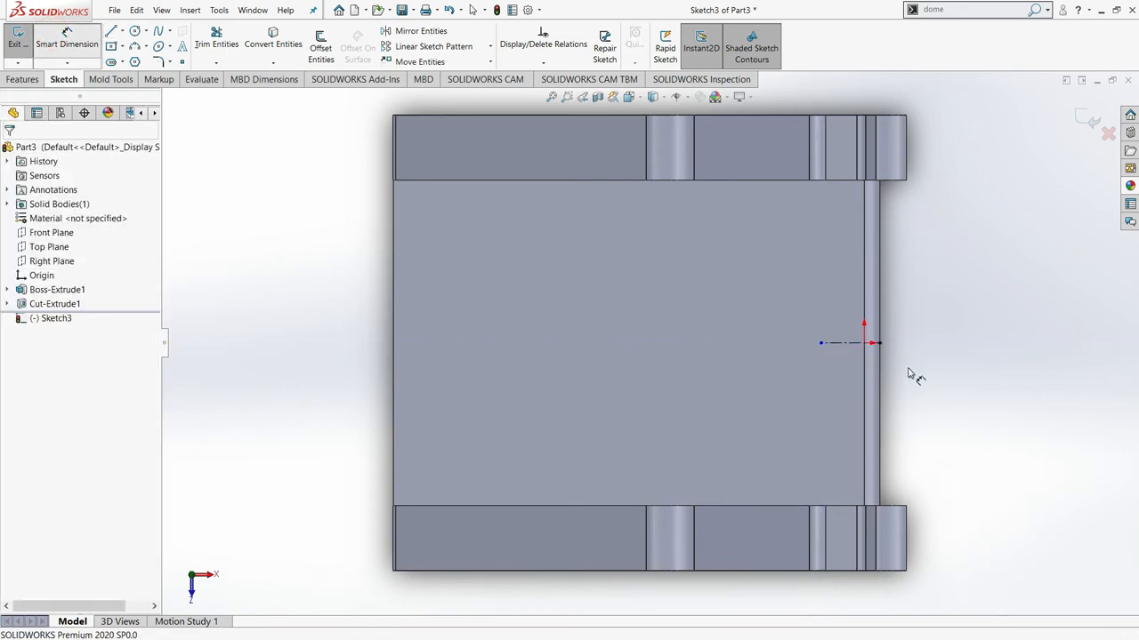
# Dimension the centerline's length as 1 cm.
pyautogui.click(845, 345)
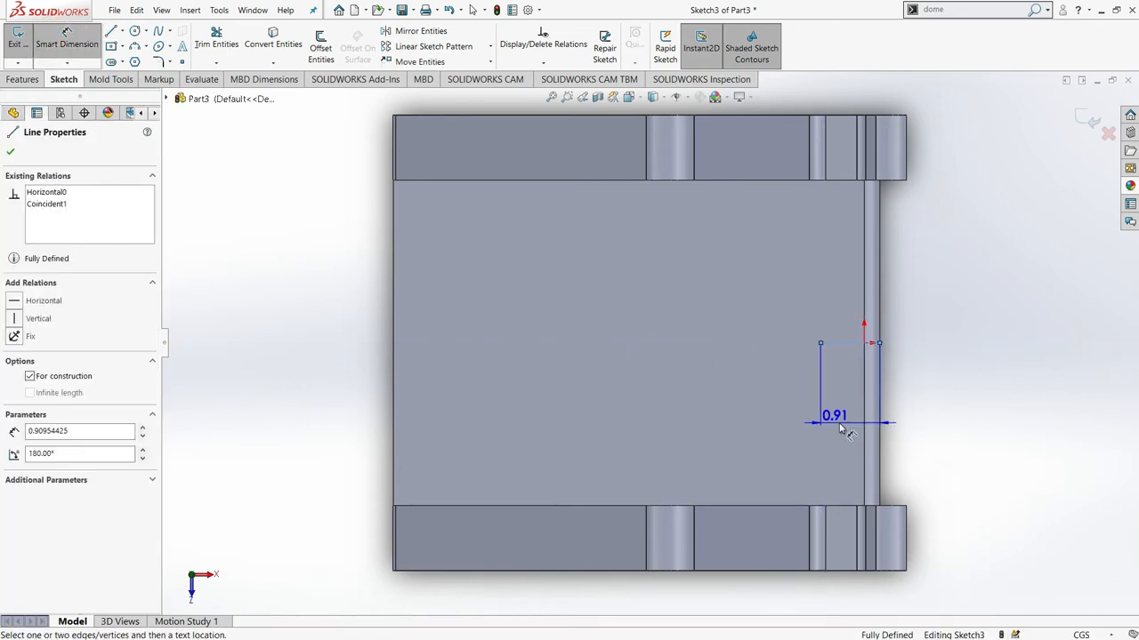
pyautogui.click(842, 432)
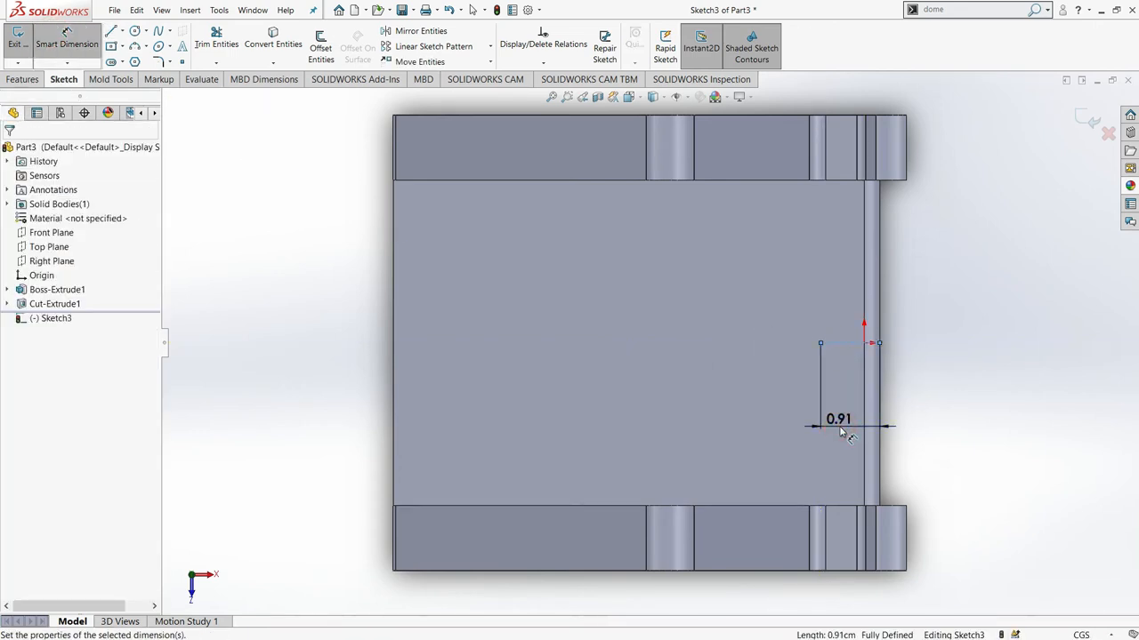
pyautogui.write('1')
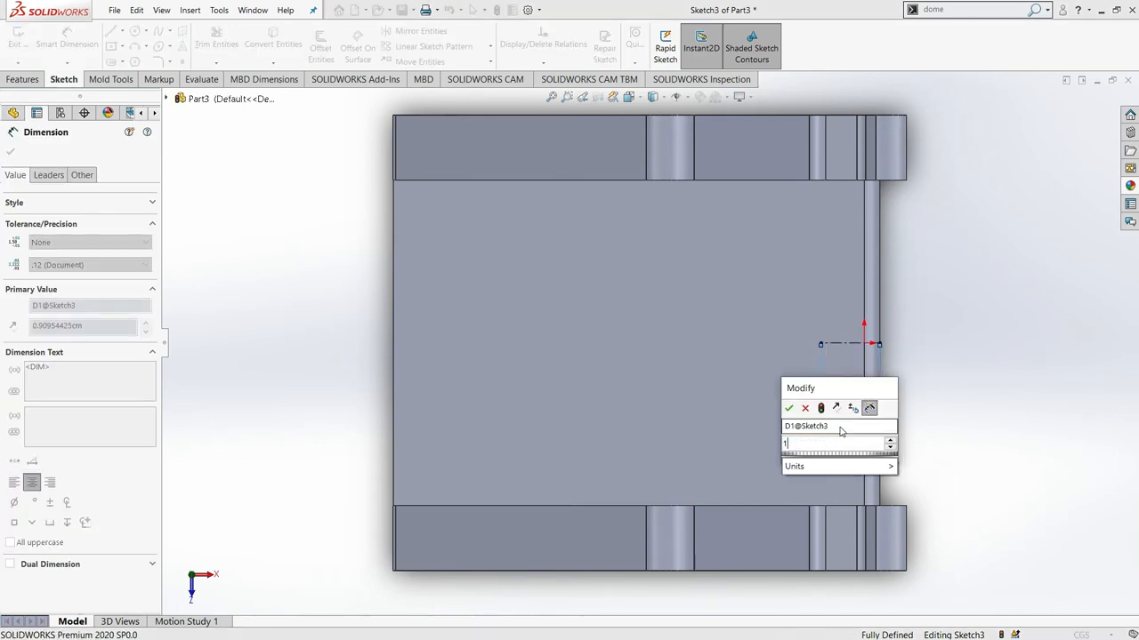
pyautogui.click(788, 408)
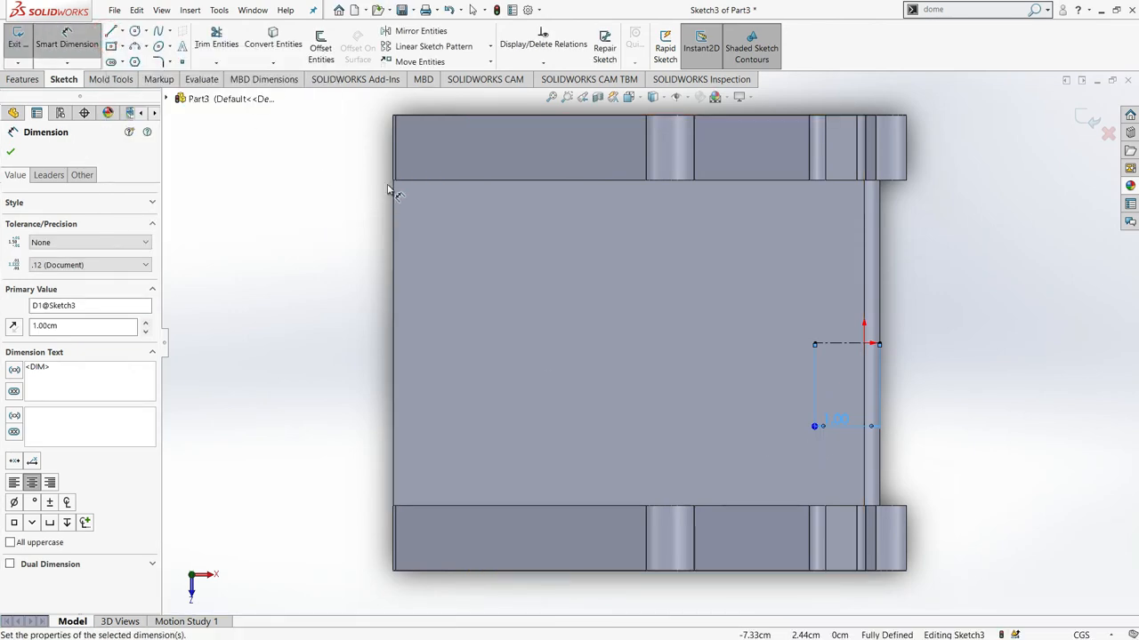
# Sketch a 6.47 by 5 cm corner rectangle between the arms, from the base's rear edge to the centerline's inner end, and finish the sketch.
pyautogui.click(122, 51)
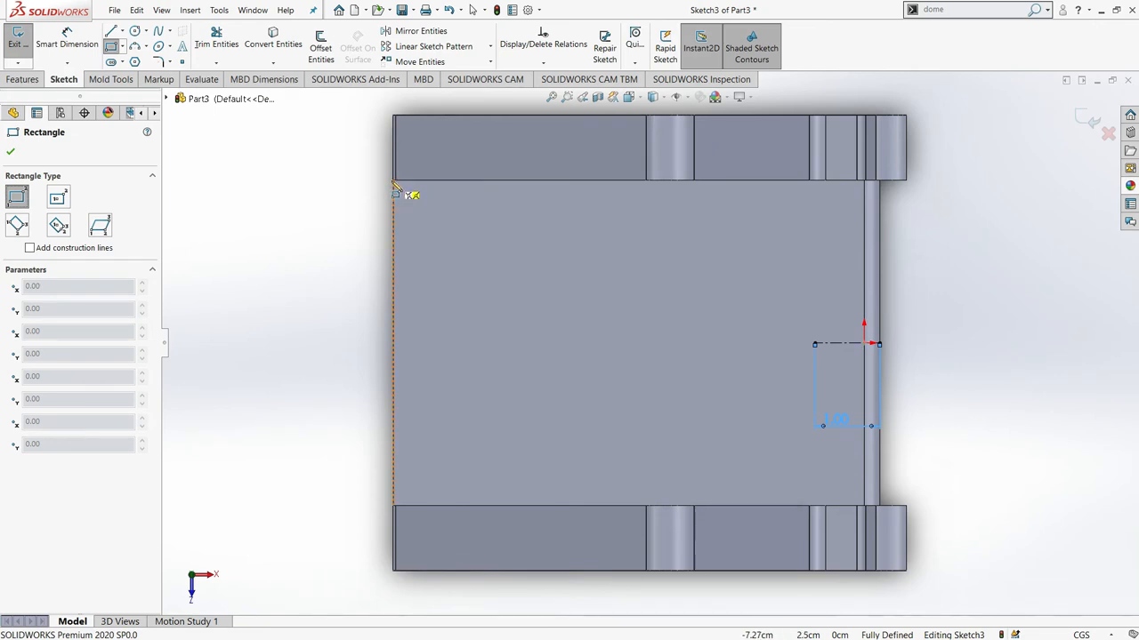
pyautogui.click(394, 181)
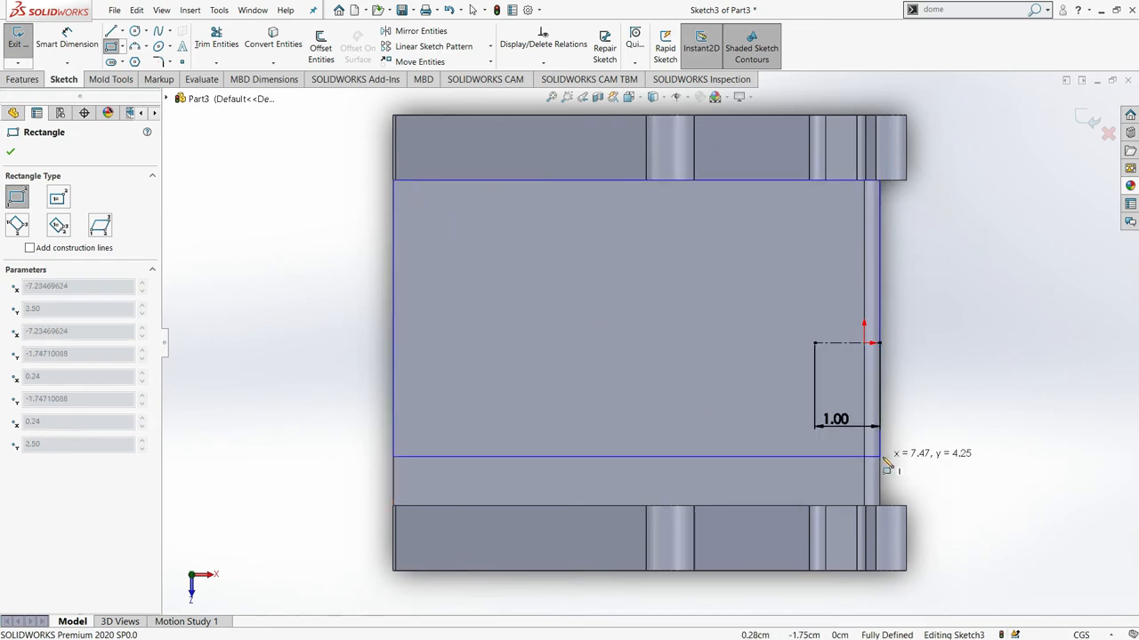
pyautogui.click(814, 363)
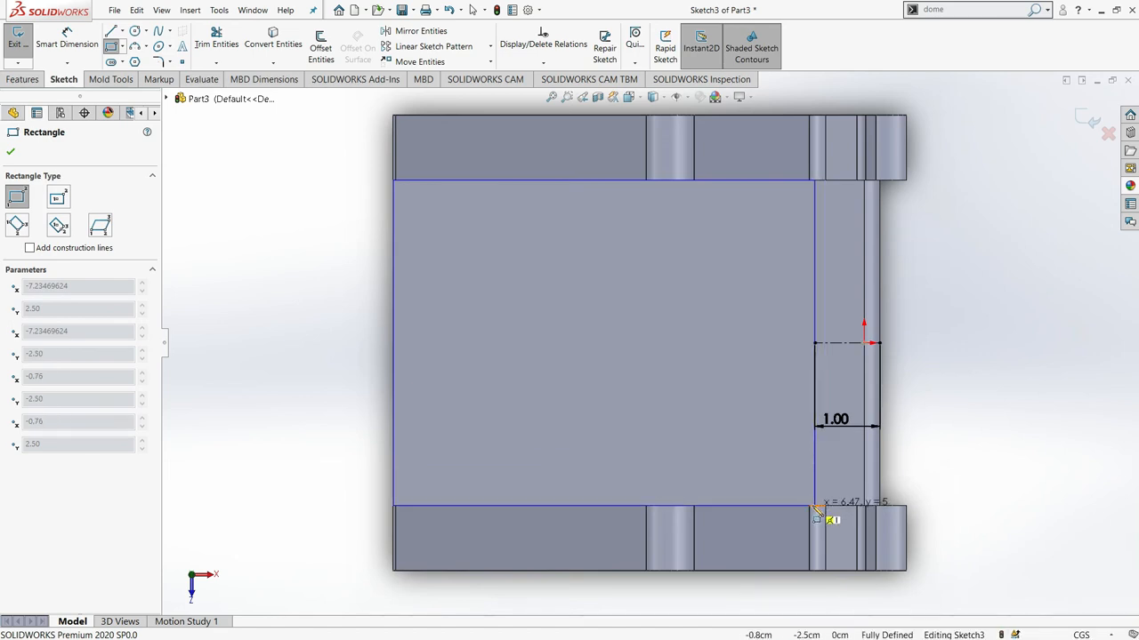
pyautogui.click(815, 506)
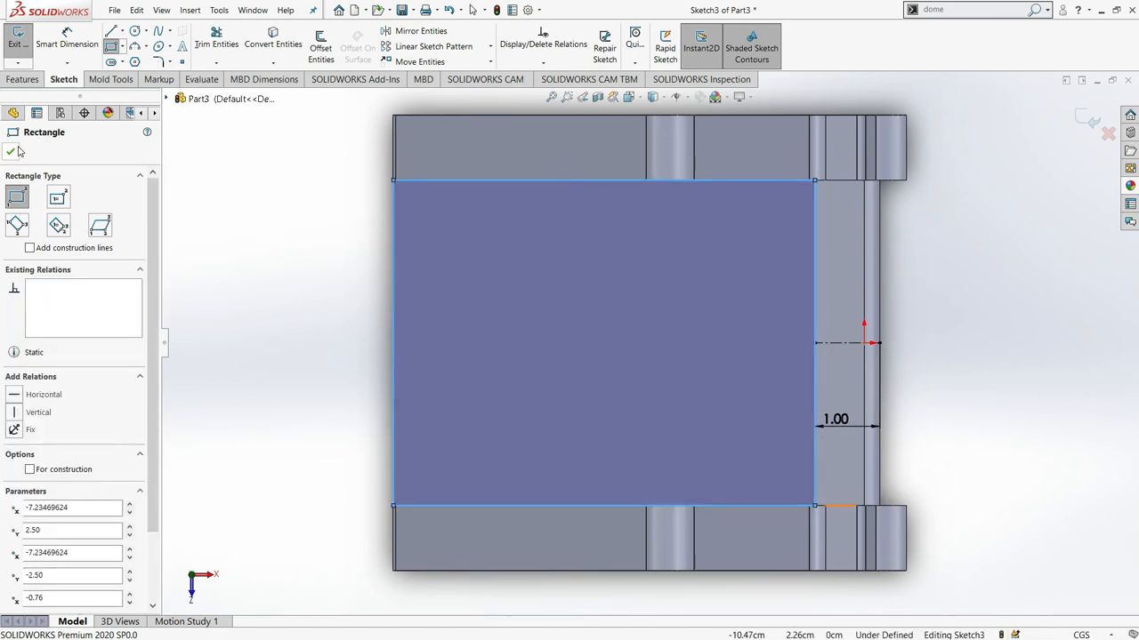
pyautogui.click(12, 152)
pyautogui.click(16, 37)
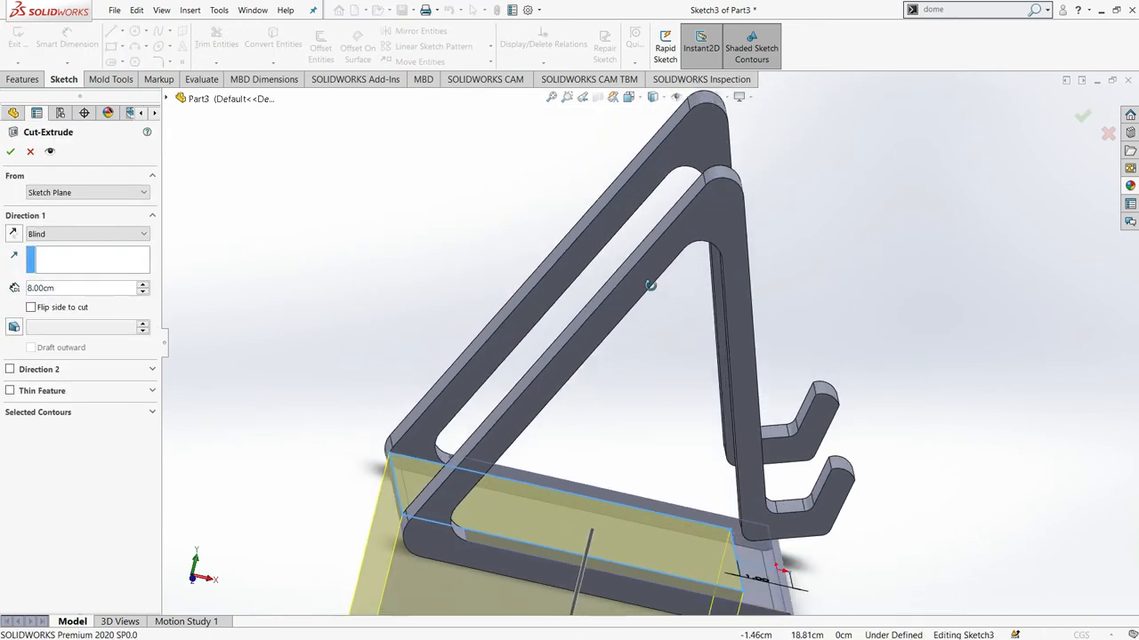
# Set the base cut's blind depth to 1 cm and apply the cut.
pyautogui.click(142, 293)
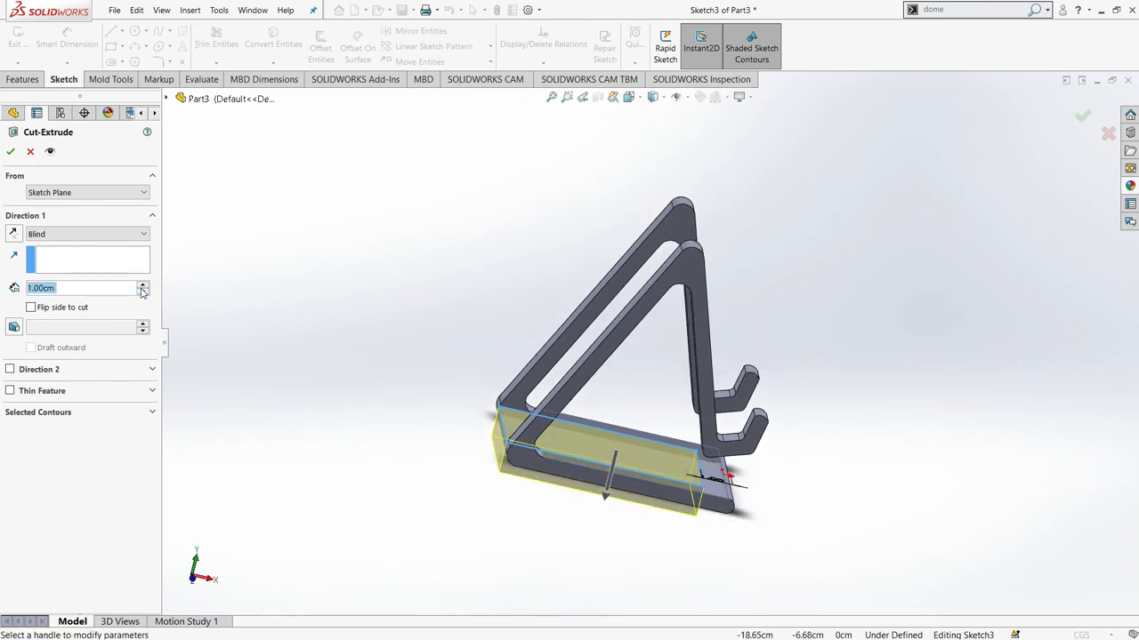
pyautogui.click(10, 151)
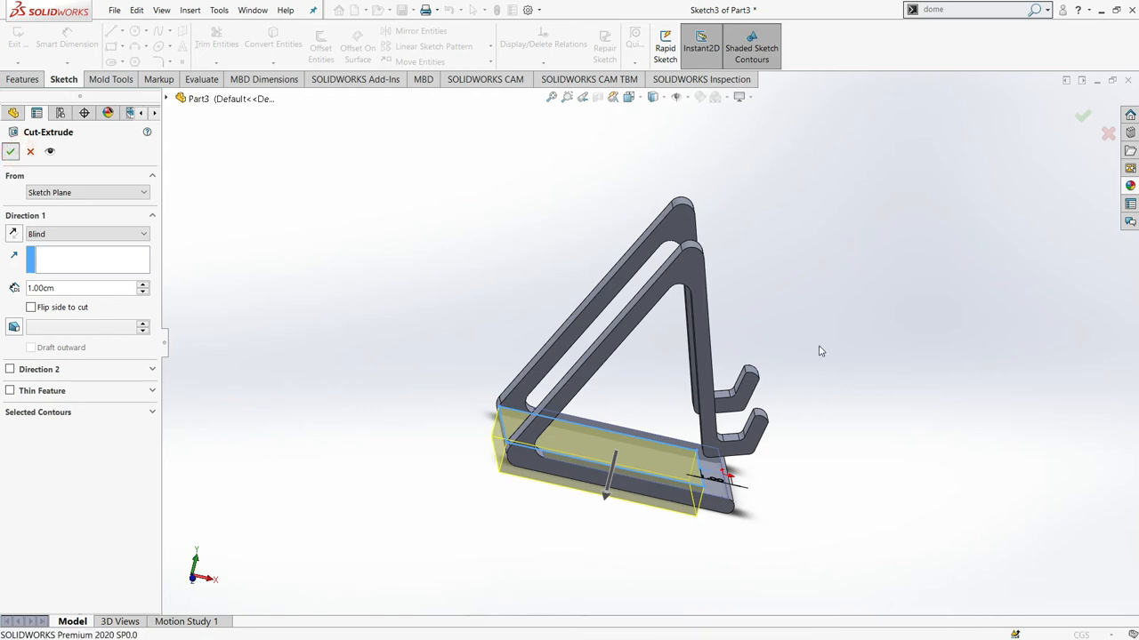
pyautogui.press('Return')
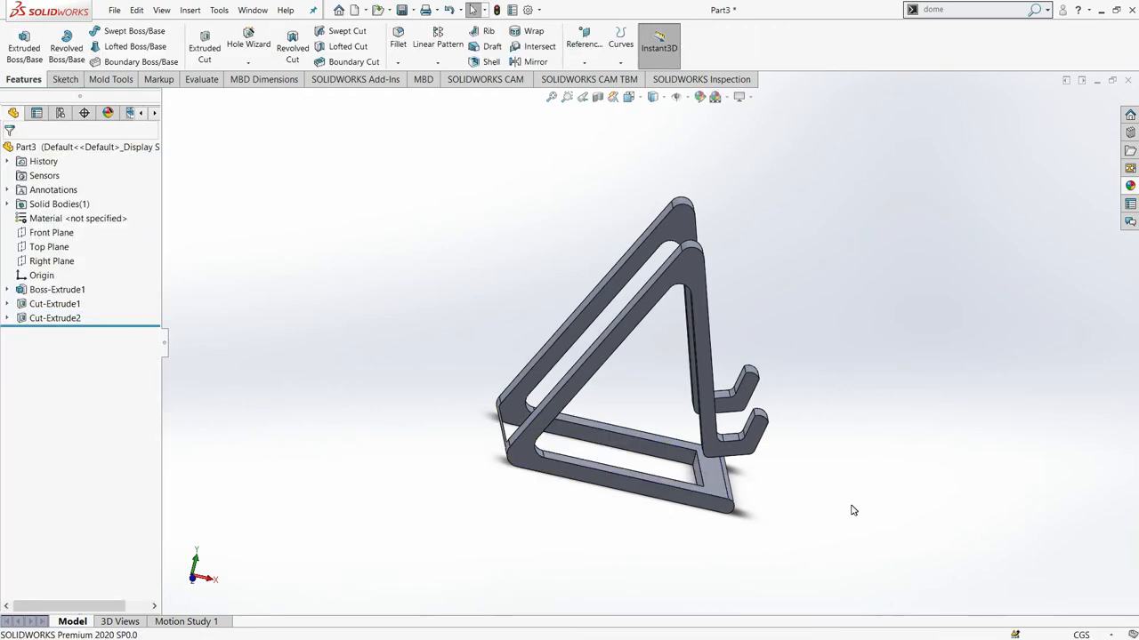
pyautogui.moveTo(821, 506); pyautogui.dragTo(768, 575, button='middle')
pyautogui.scroll(-2, 750, 437)
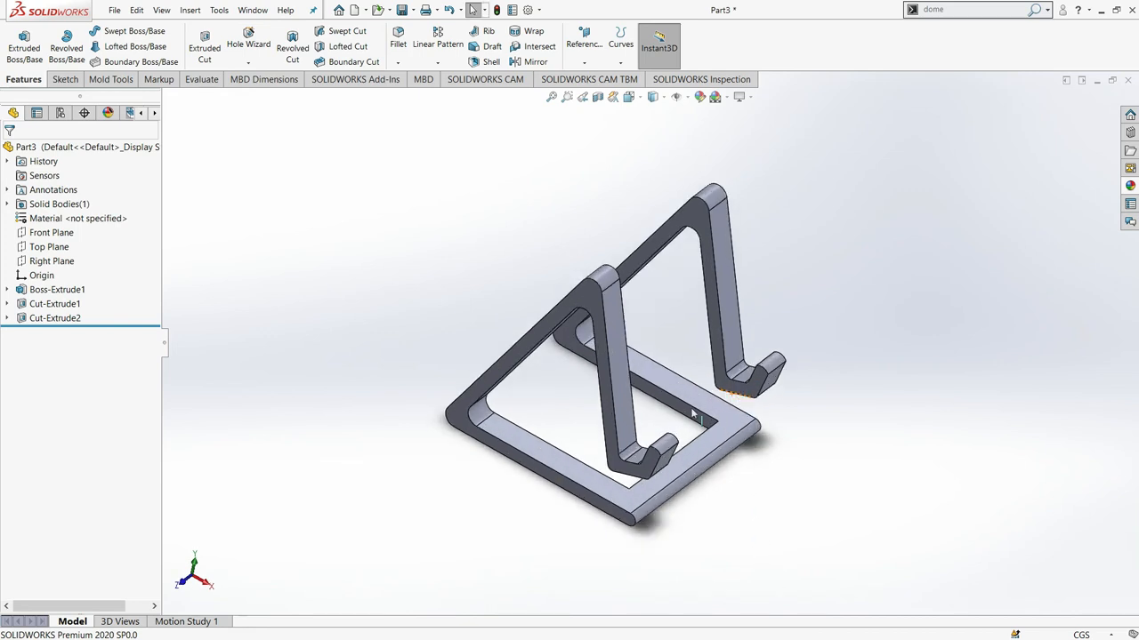
pyautogui.click(7, 318)
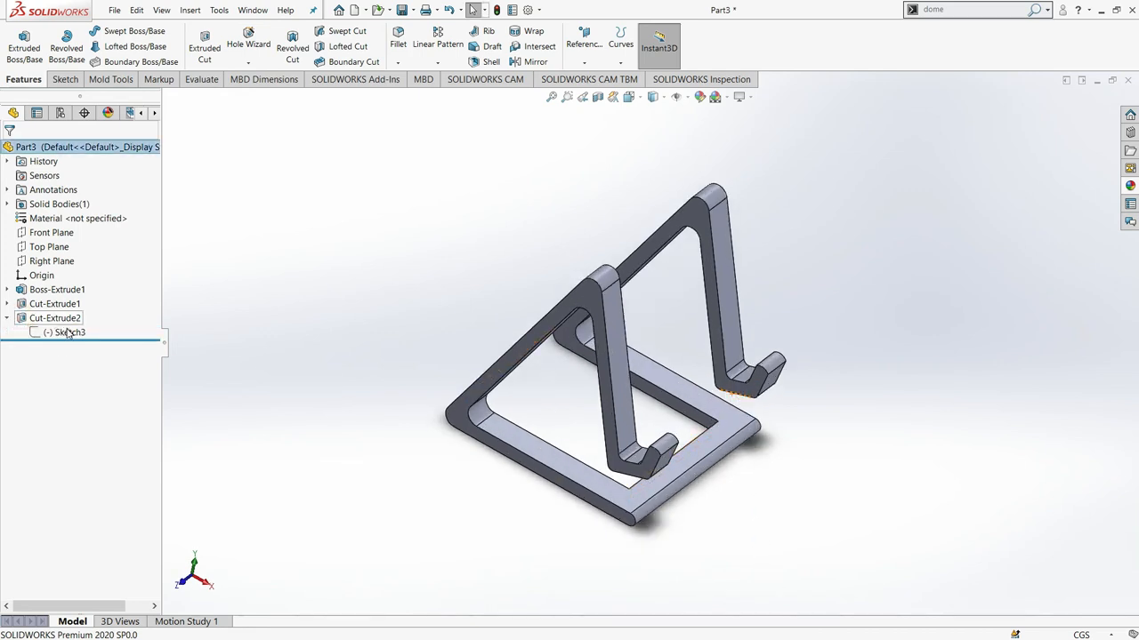
pyautogui.click(68, 332)
pyautogui.rightClick(68, 331)
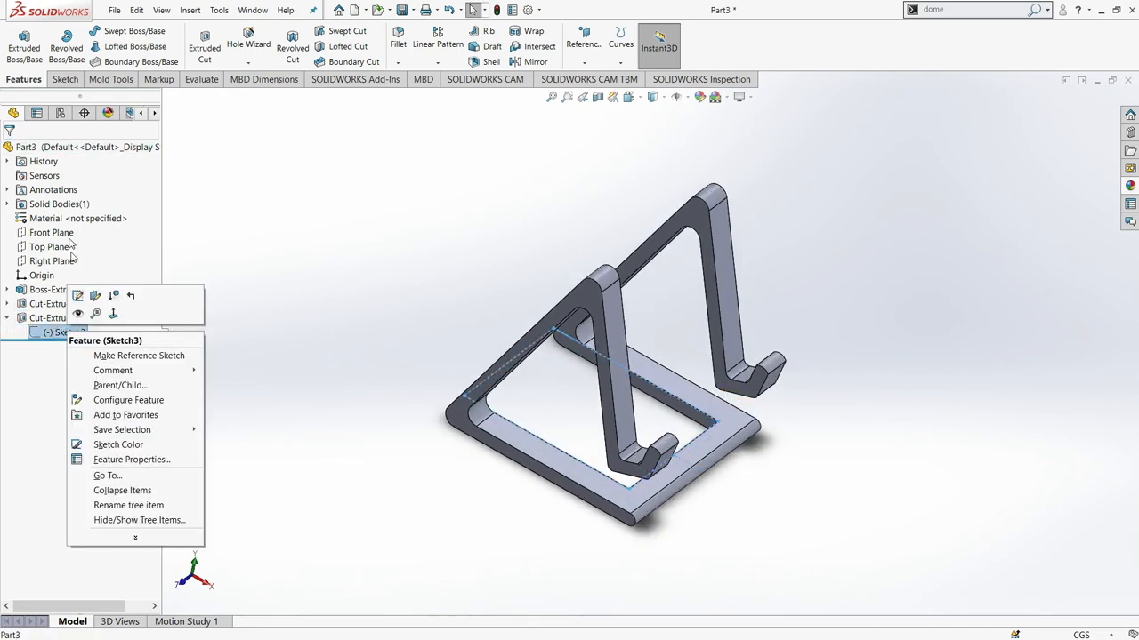
pyautogui.click(78, 295)
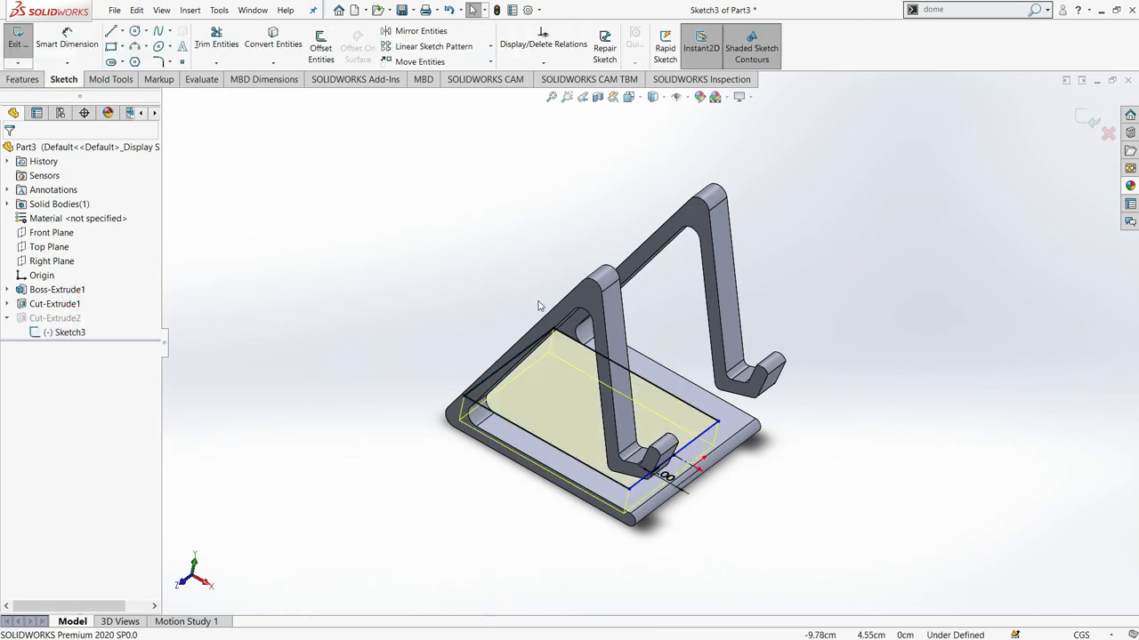
pyautogui.moveTo(517, 292)
pyautogui.mouseDown(button='middle')
pyautogui.moveTo(546, 178)
pyautogui.moveTo(537, 134)
pyautogui.moveTo(527, 272)
pyautogui.moveTo(487, 325)
pyautogui.mouseUp(button='middle')
pyautogui.click(467, 325)
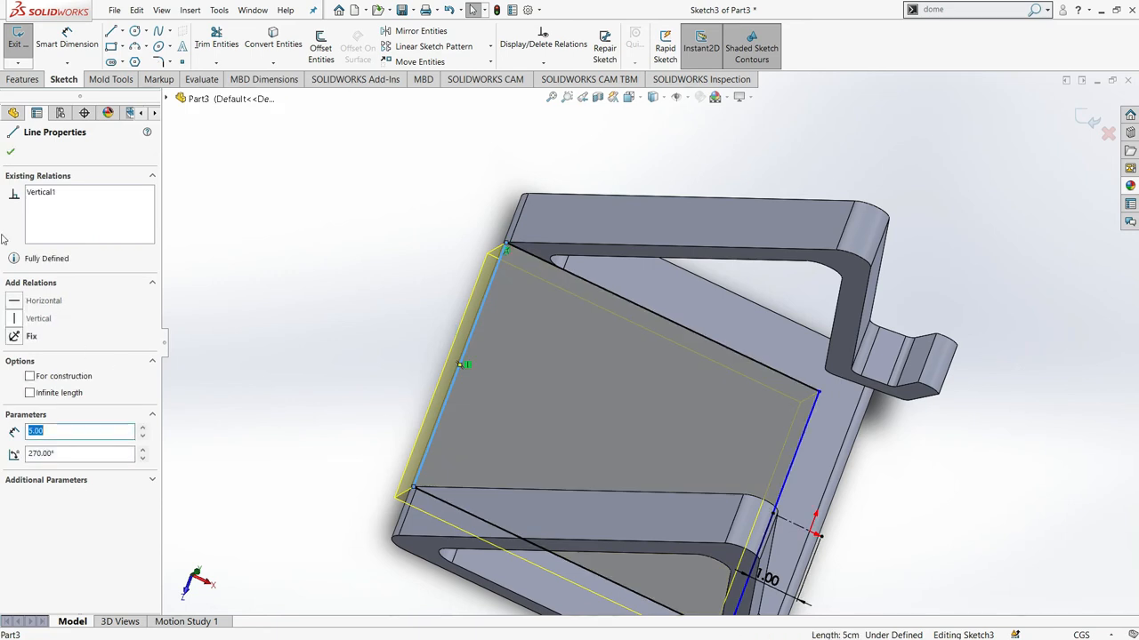
pyautogui.click(10, 150)
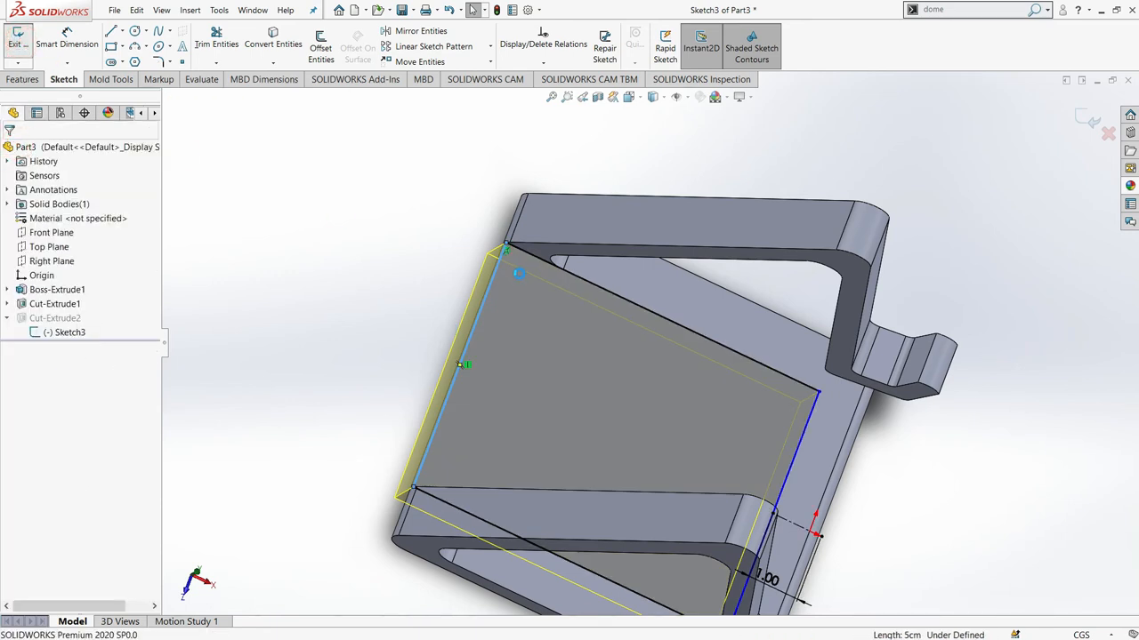
pyautogui.moveTo(518, 280); pyautogui.dragTo(585, 427, button='middle')
pyautogui.scroll(1, 552, 378)
pyautogui.moveTo(550, 355)
pyautogui.mouseDown(button='middle')
pyautogui.moveTo(546, 330)
pyautogui.moveTo(501, 374)
pyautogui.moveTo(471, 365)
pyautogui.mouseUp(button='middle')
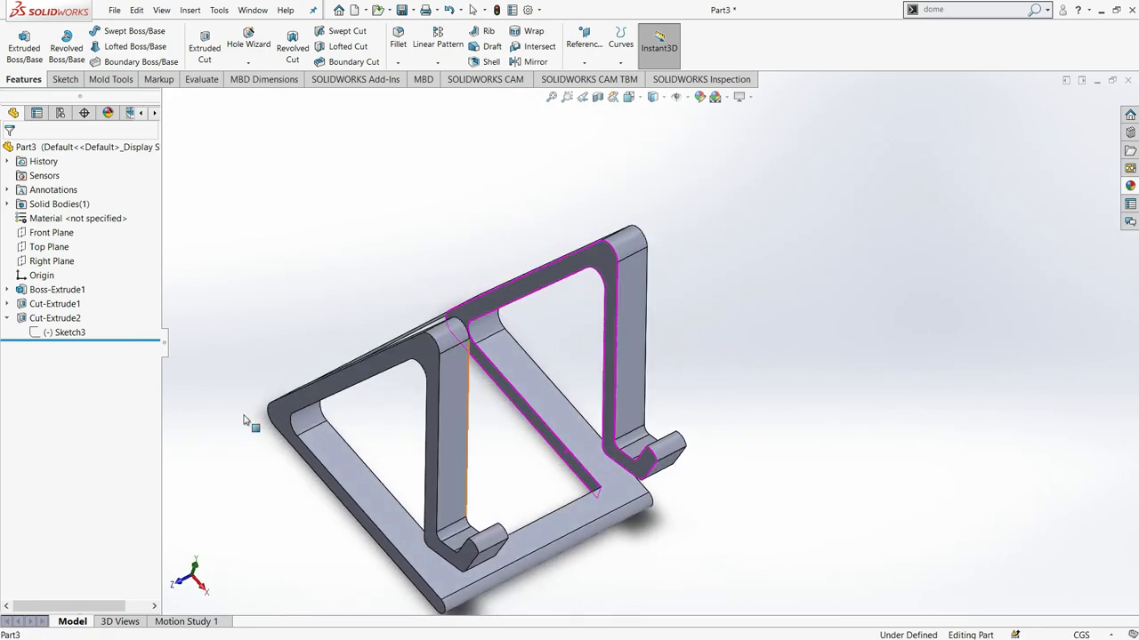
# Reopen the base cut's sketch, view it straight on, and delete the relation at the rectangle's top-left corner by the rear edge.
pyautogui.rightClick(62, 333)
pyautogui.click(71, 295)
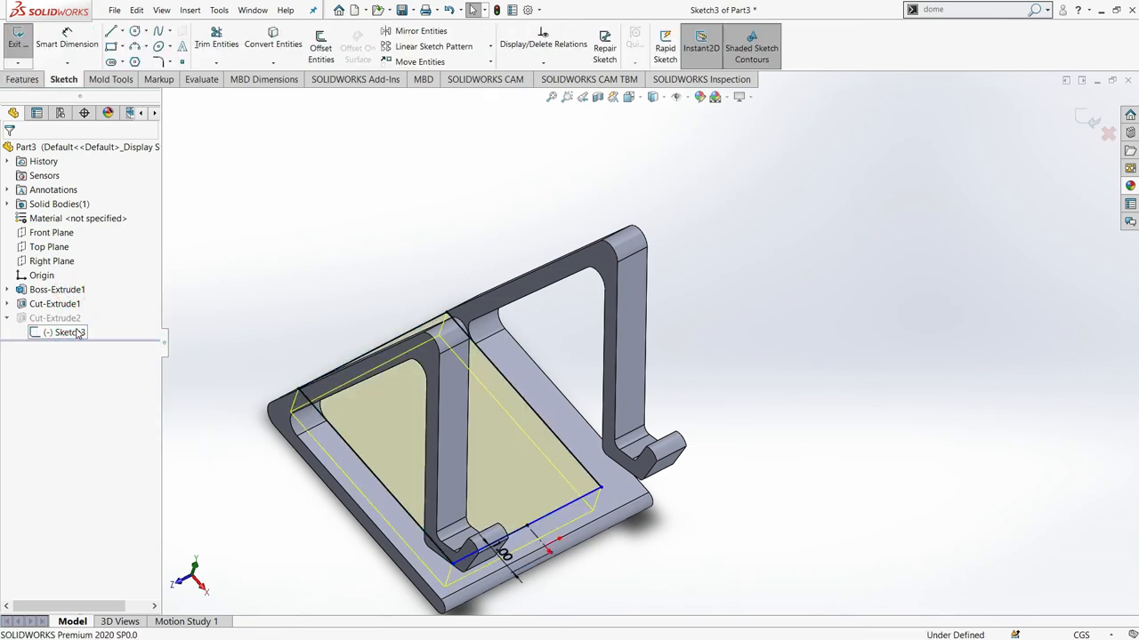
pyautogui.rightClick(133, 332)
pyautogui.click(105, 311)
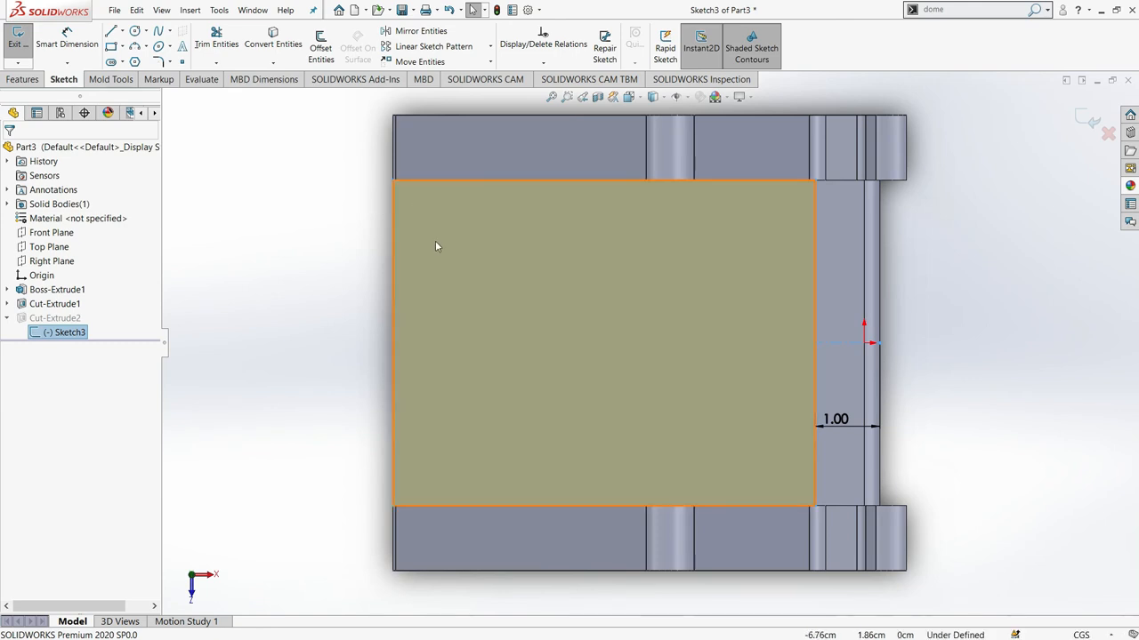
pyautogui.scroll(-5, 443, 241)
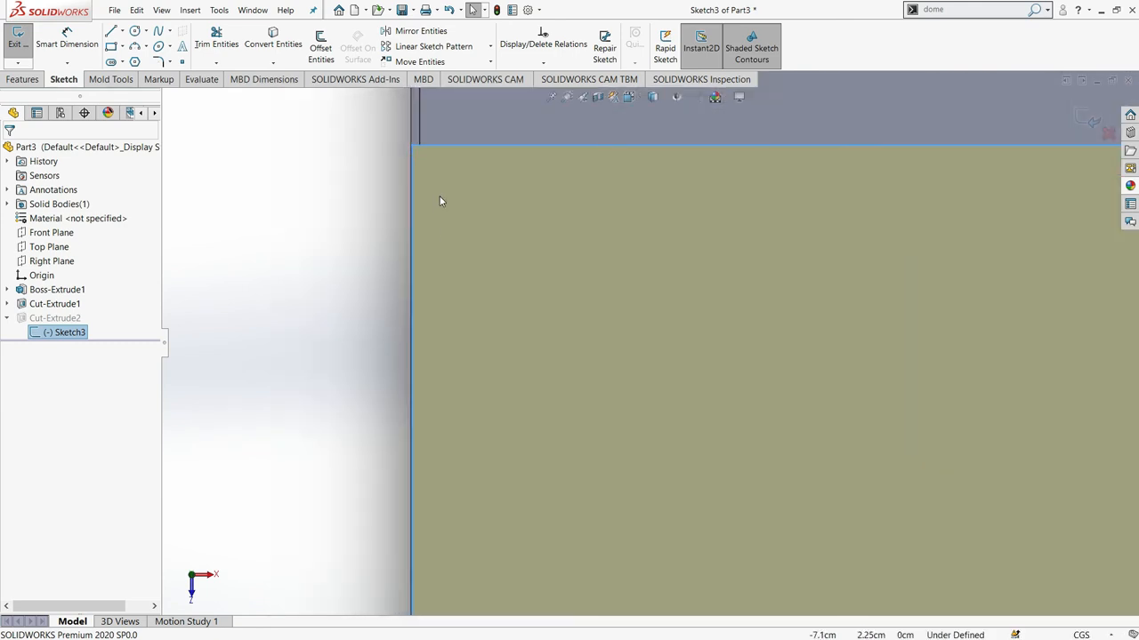
pyautogui.scroll(-5, 443, 178)
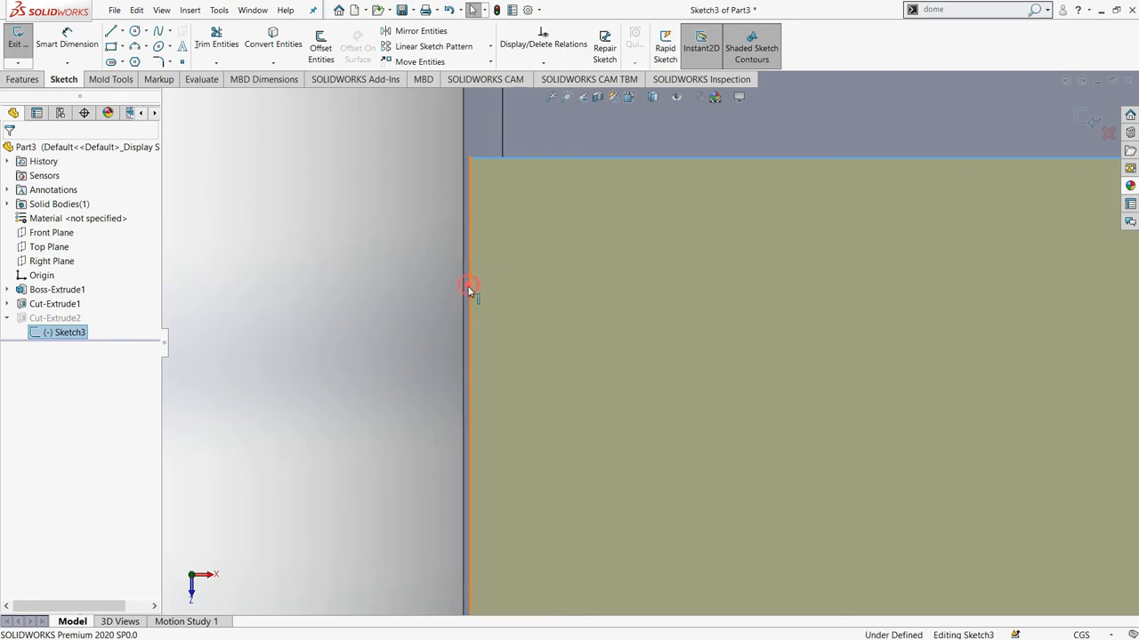
pyautogui.click(470, 194)
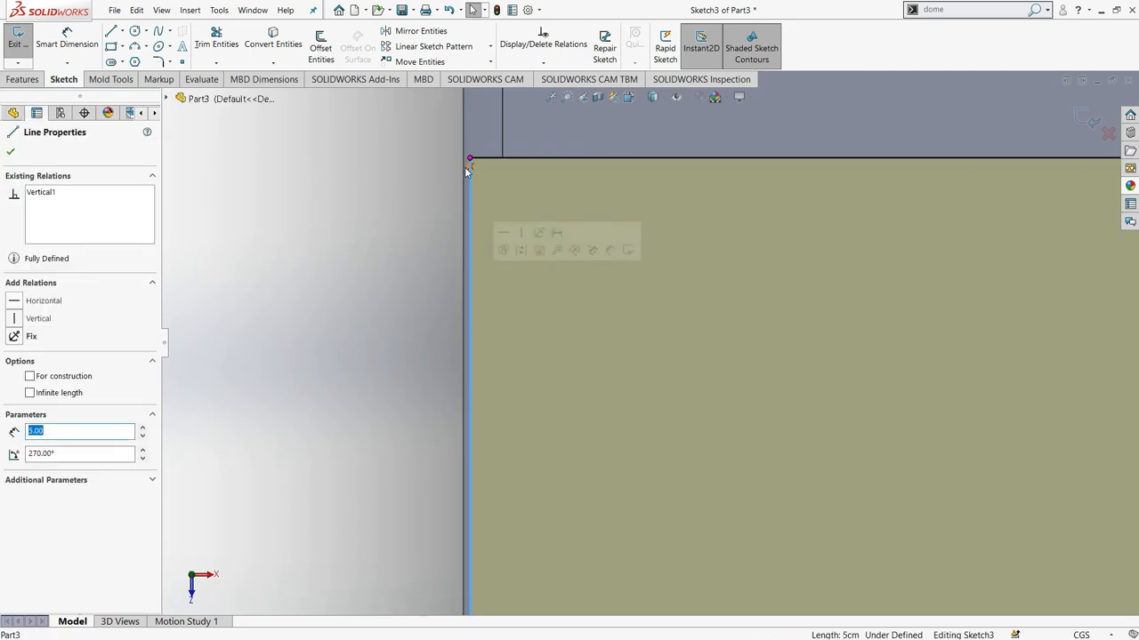
pyautogui.click(470, 167)
pyautogui.click(471, 167)
pyautogui.scroll(5, 587, 502)
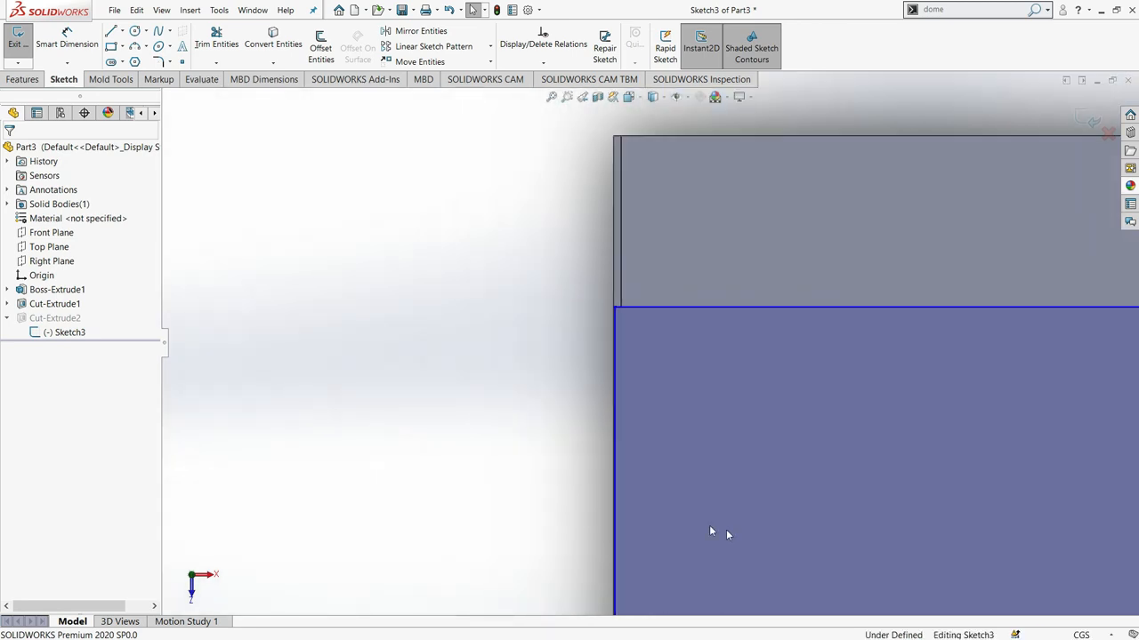
pyautogui.scroll(4, 712, 534)
pyautogui.scroll(-3, 716, 542)
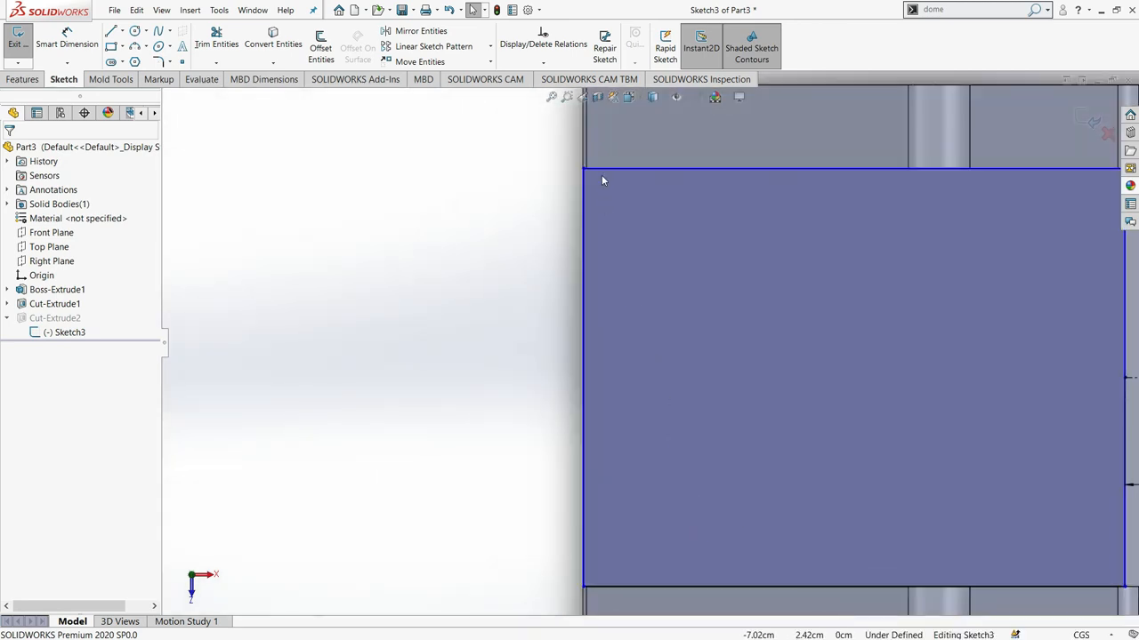
# Move the base-cut rectangle's rear side slightly outward past the base's rear edge and exit the sketch.
pyautogui.scroll(-8, 601, 176)
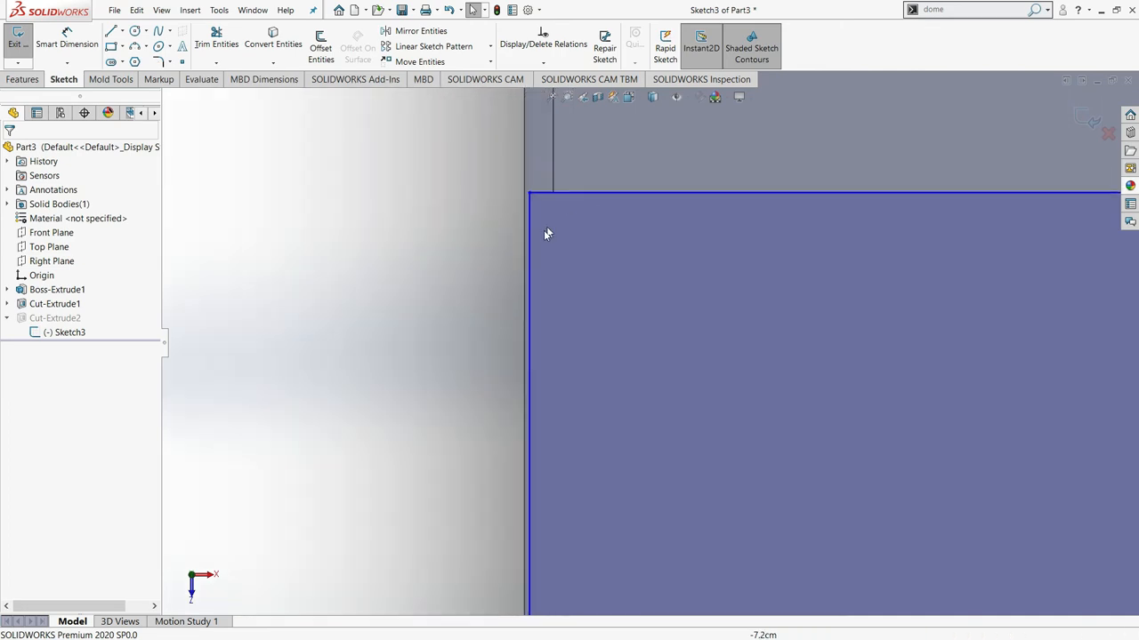
pyautogui.scroll(-2, 534, 238)
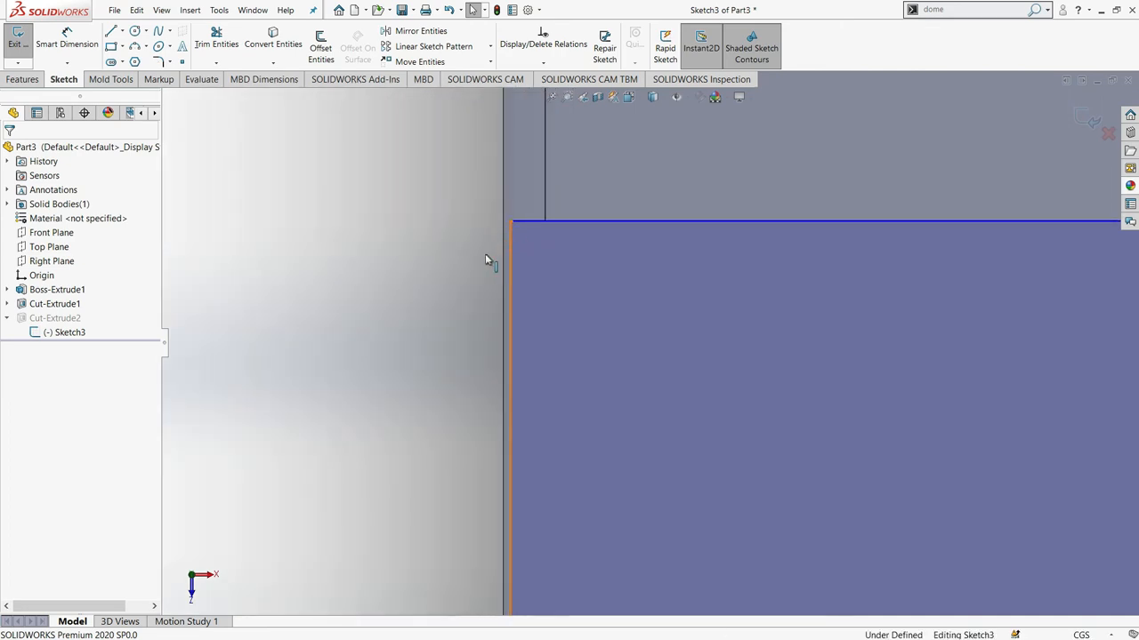
pyautogui.click(499, 257)
pyautogui.scroll(8, 910, 417)
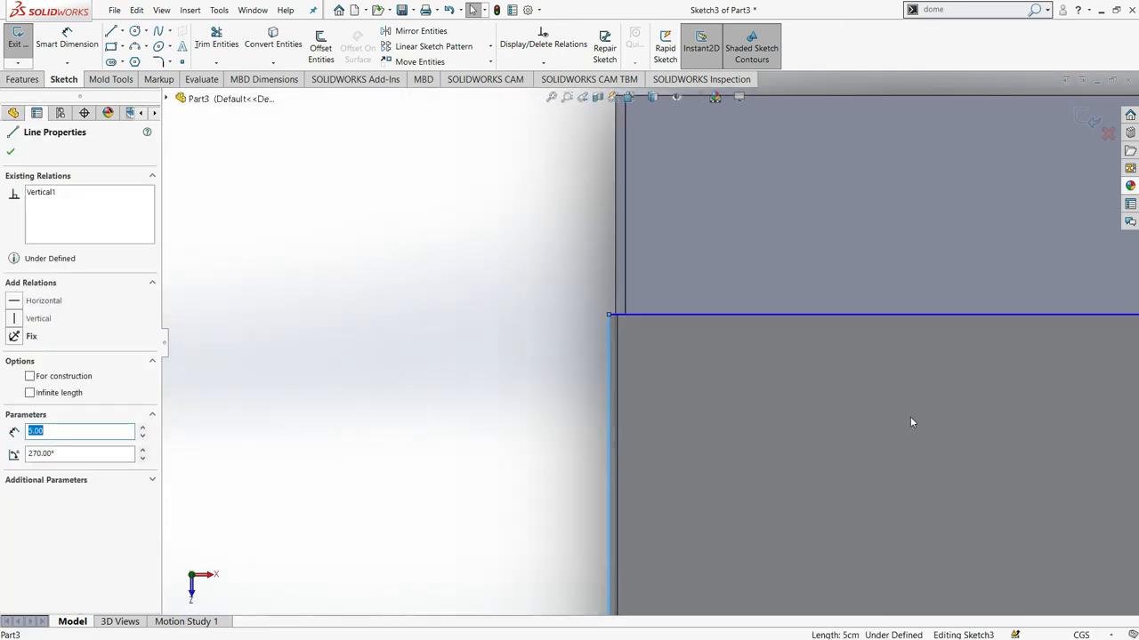
pyautogui.scroll(-3, 730, 415)
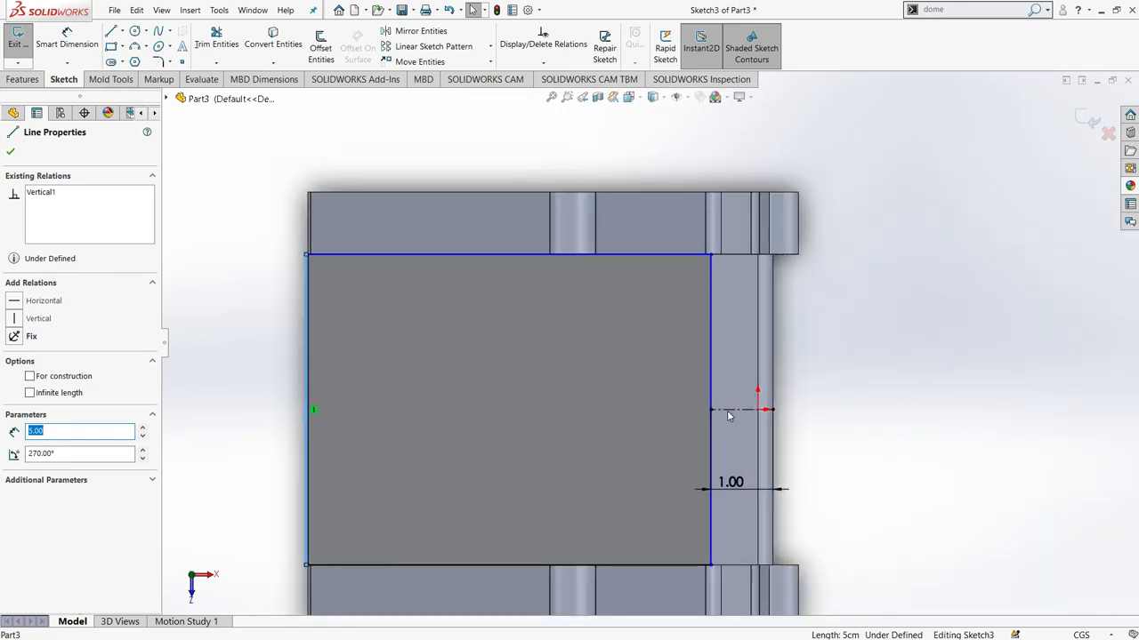
pyautogui.scroll(3, 718, 468)
pyautogui.hotkey('ctrl', '7')
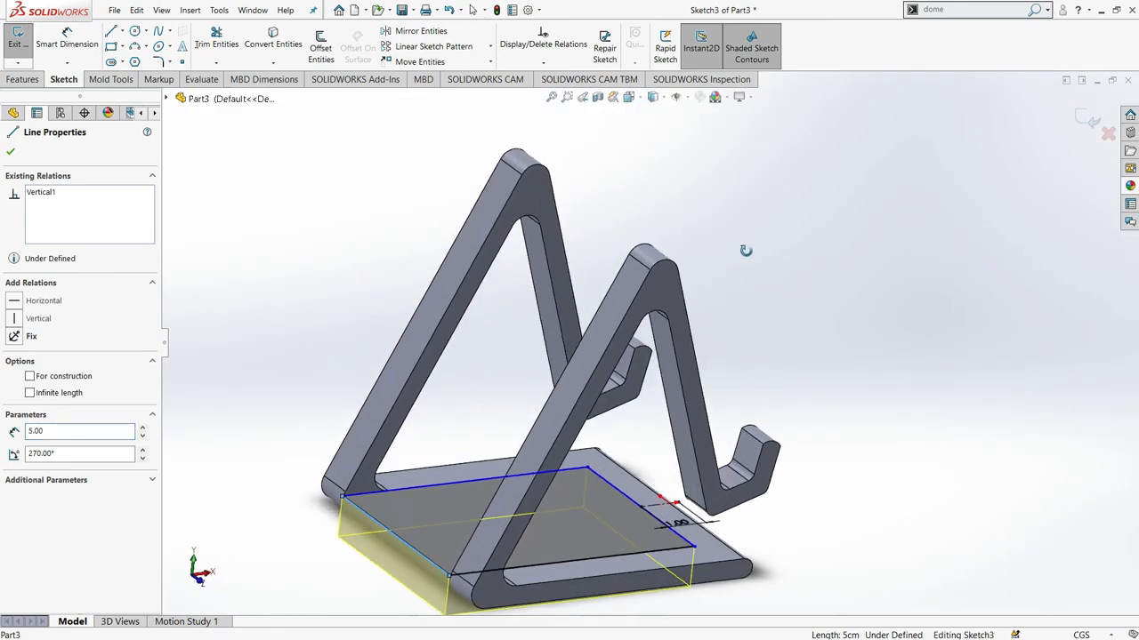
pyautogui.click(11, 152)
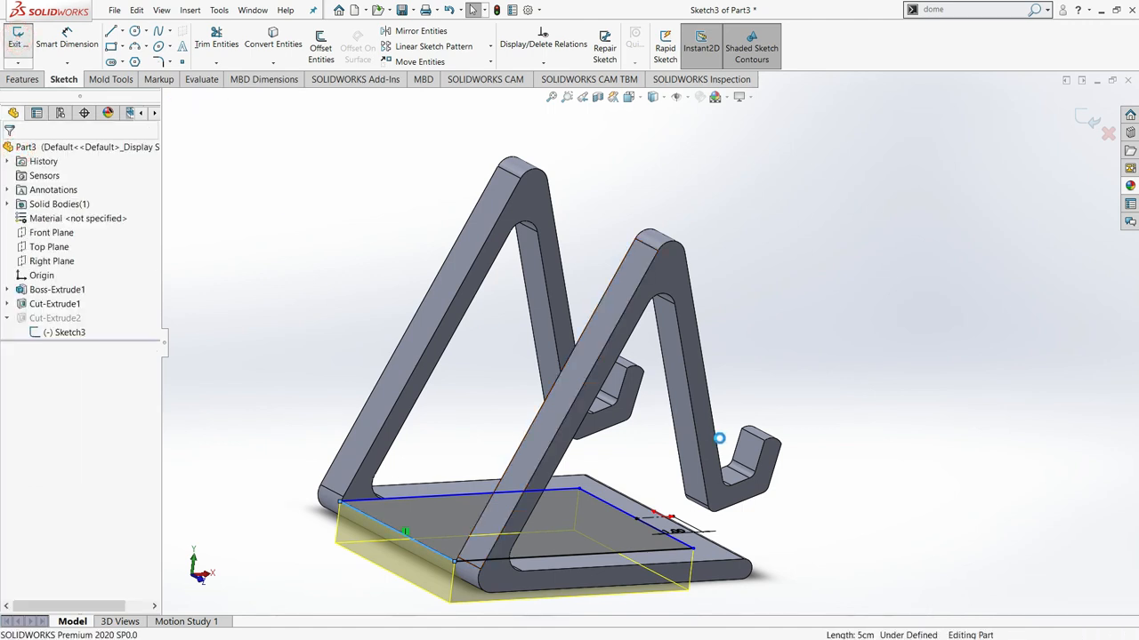
pyautogui.click(877, 507)
# Examine the base opening, front strip and hooked arms of the stand from several angles.
pyautogui.scroll(2, 876, 507)
pyautogui.moveTo(762, 485)
pyautogui.mouseDown(button='middle')
pyautogui.moveTo(645, 543)
pyautogui.moveTo(673, 574)
pyautogui.moveTo(666, 524)
pyautogui.mouseUp(button='middle')
pyautogui.scroll(-3, 614, 424)
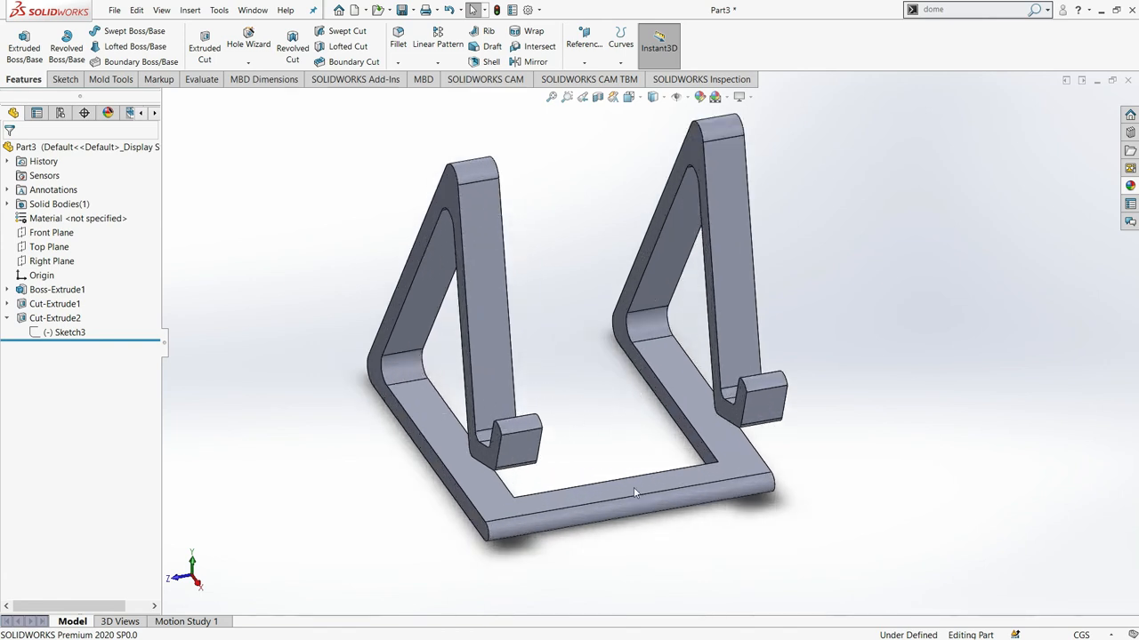
pyautogui.moveTo(666, 547); pyautogui.dragTo(673, 461, button='middle')
pyautogui.scroll(-2, 707, 465)
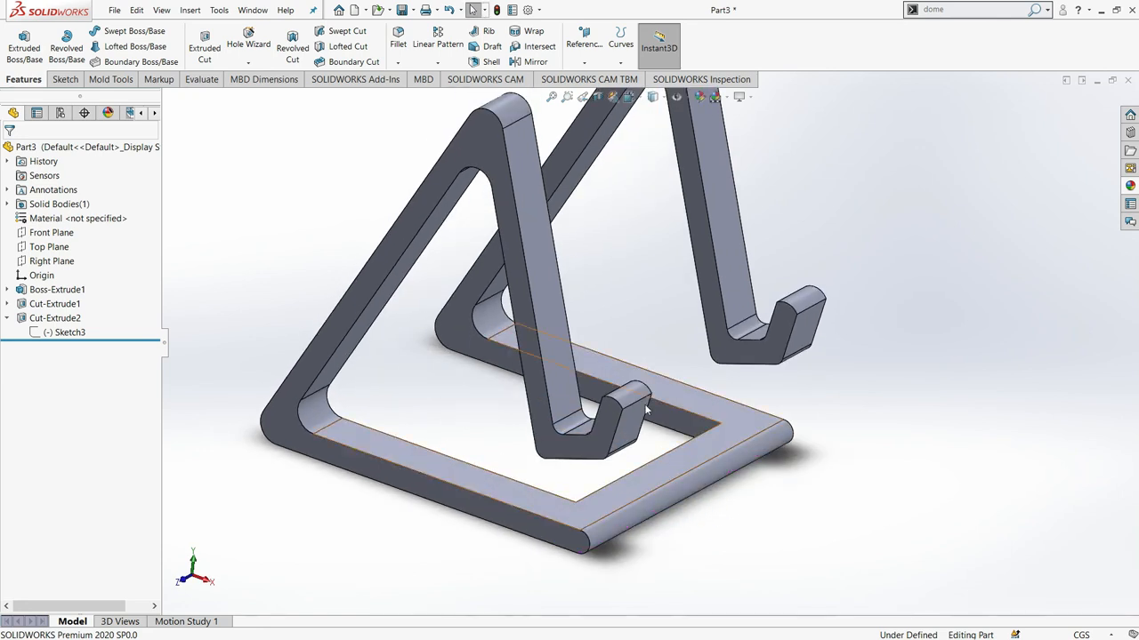
pyautogui.scroll(3, 614, 357)
pyautogui.scroll(-3, 634, 271)
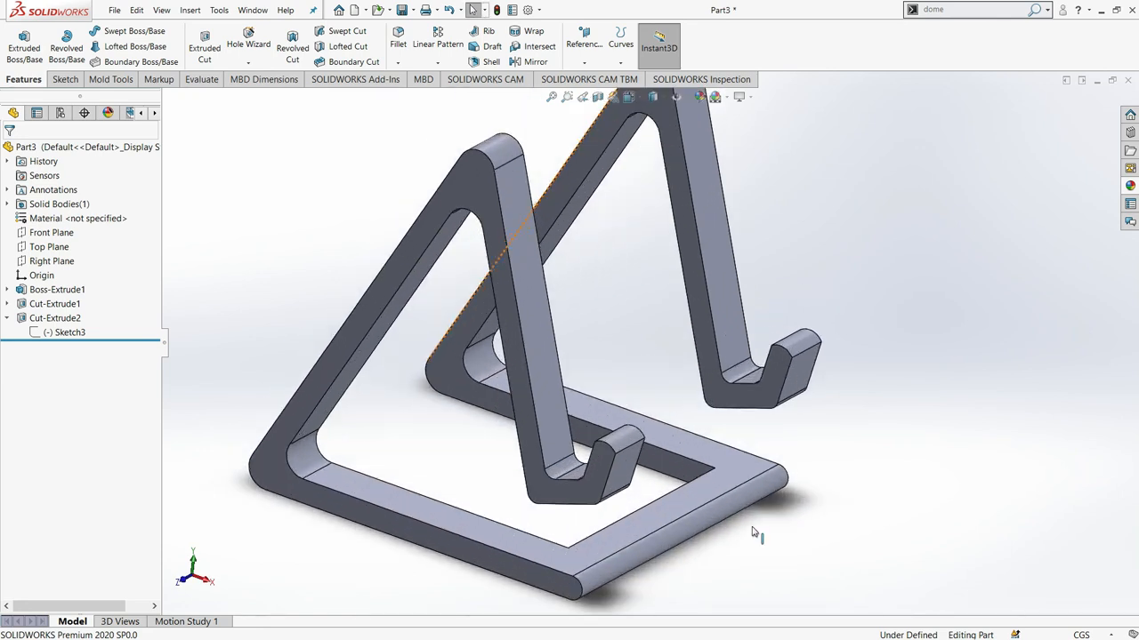
pyautogui.scroll(2, 735, 543)
pyautogui.moveTo(735, 543); pyautogui.dragTo(673, 527, button='middle')
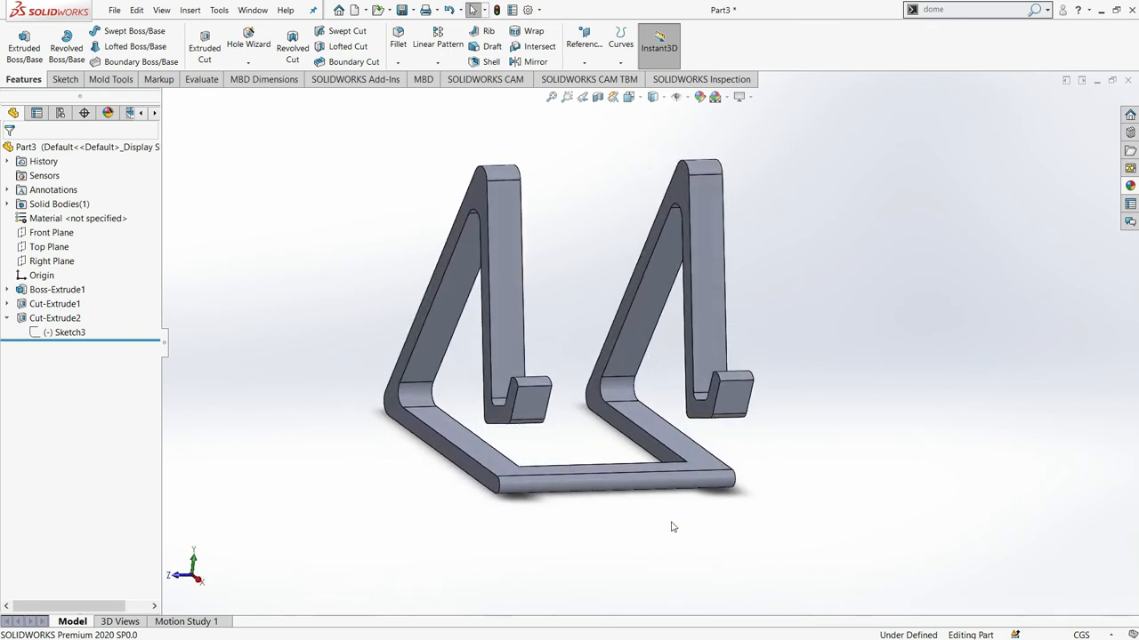
pyautogui.moveTo(671, 513); pyautogui.dragTo(625, 583, button='middle')
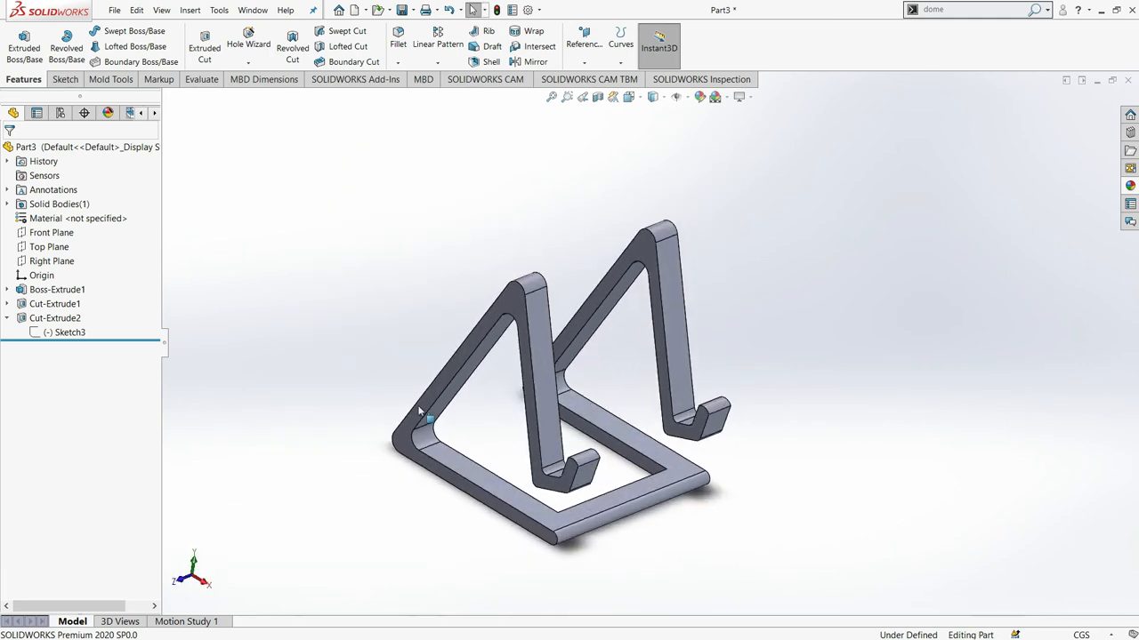
# Save the part as "phone stand 8" in the Phone stand - 8 folder under Phone stands.
pyautogui.click(114, 10)
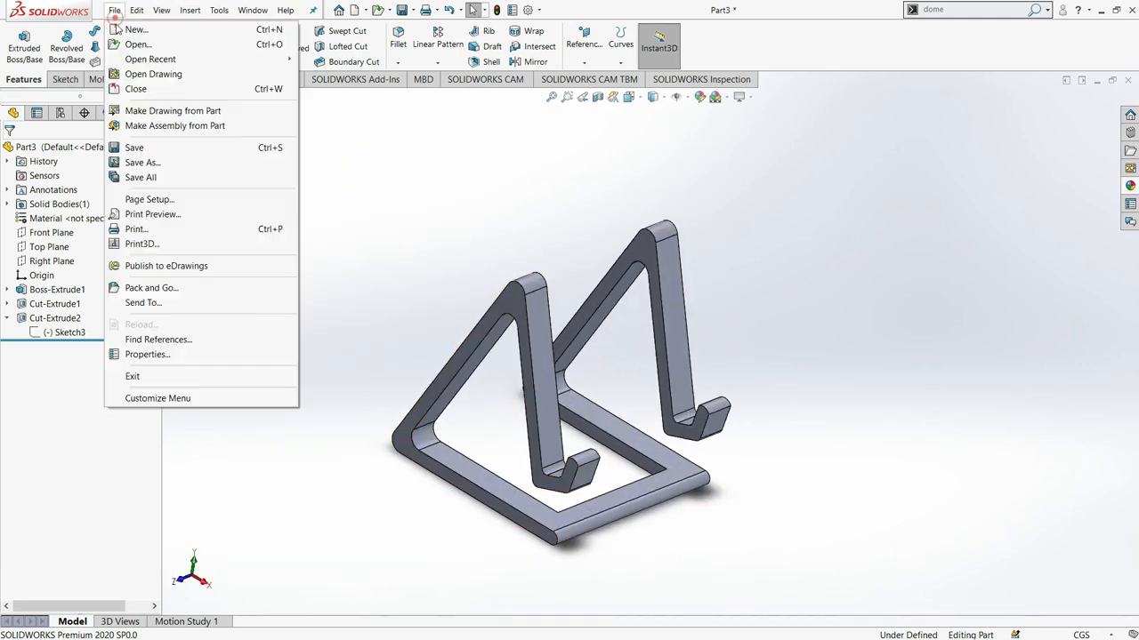
pyautogui.click(170, 155)
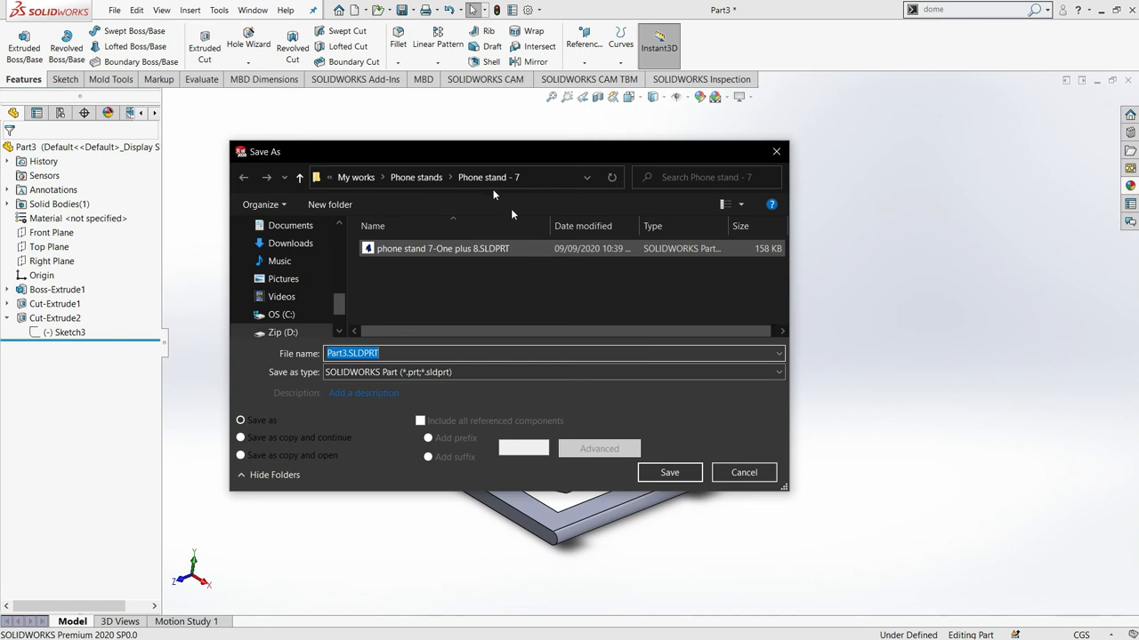
pyautogui.click(415, 177)
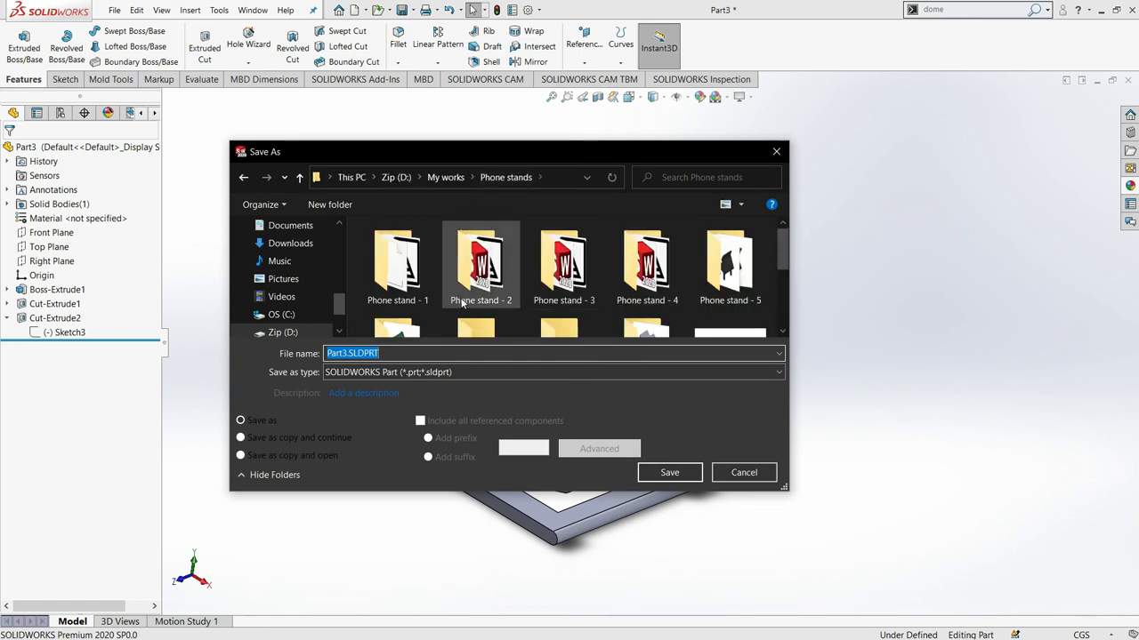
pyautogui.scroll(-1, 461, 303)
pyautogui.doubleClick(562, 284)
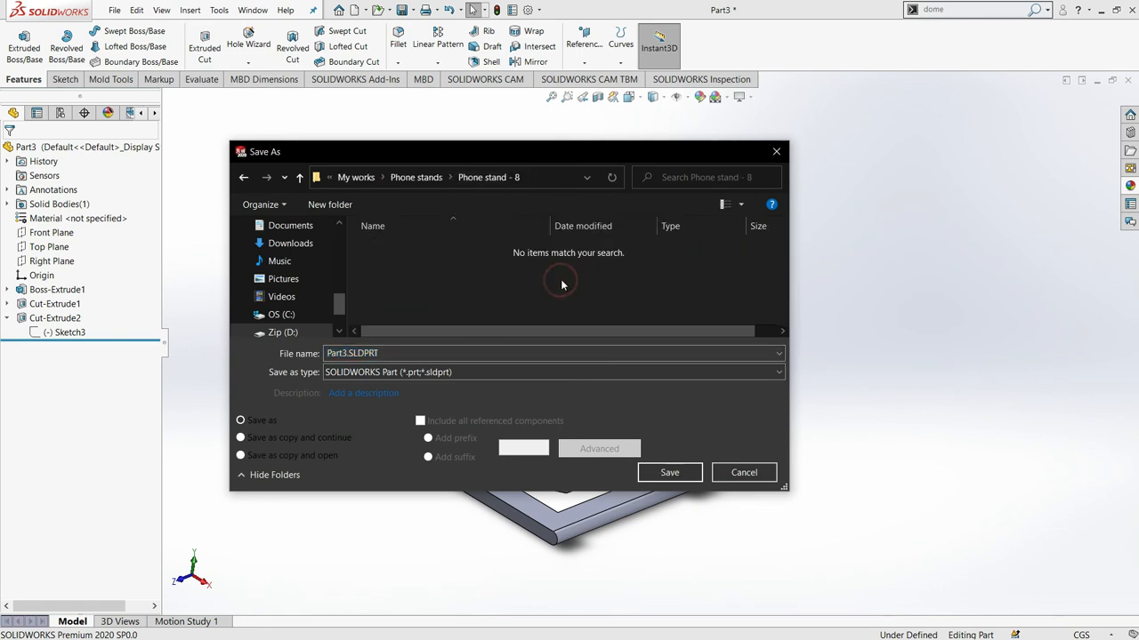
pyautogui.click(394, 353)
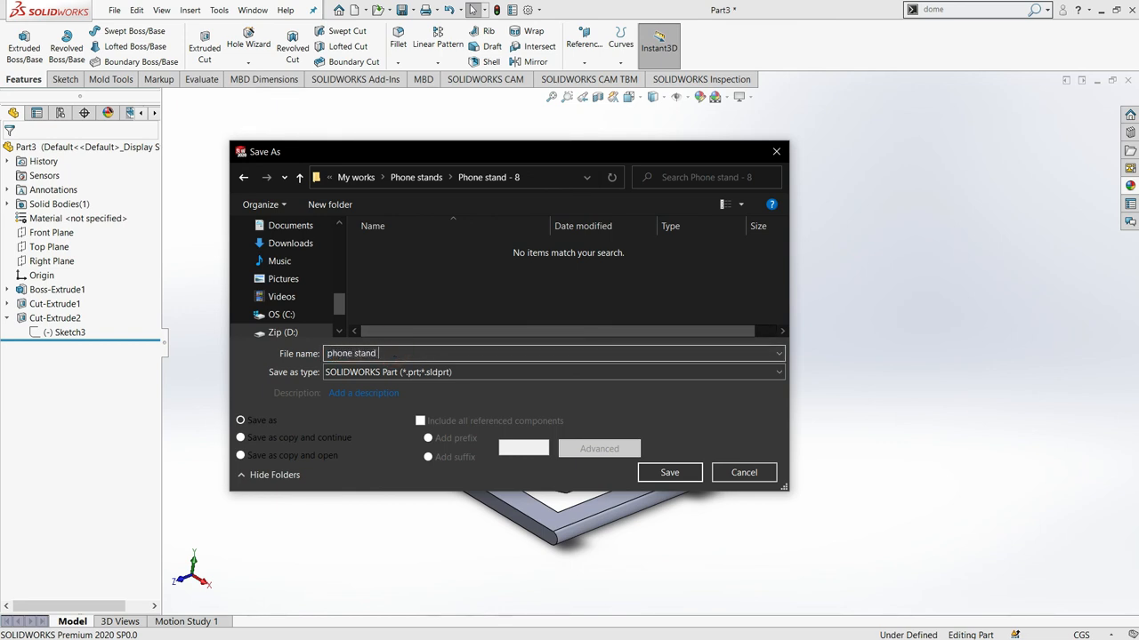
pyautogui.click(669, 472)
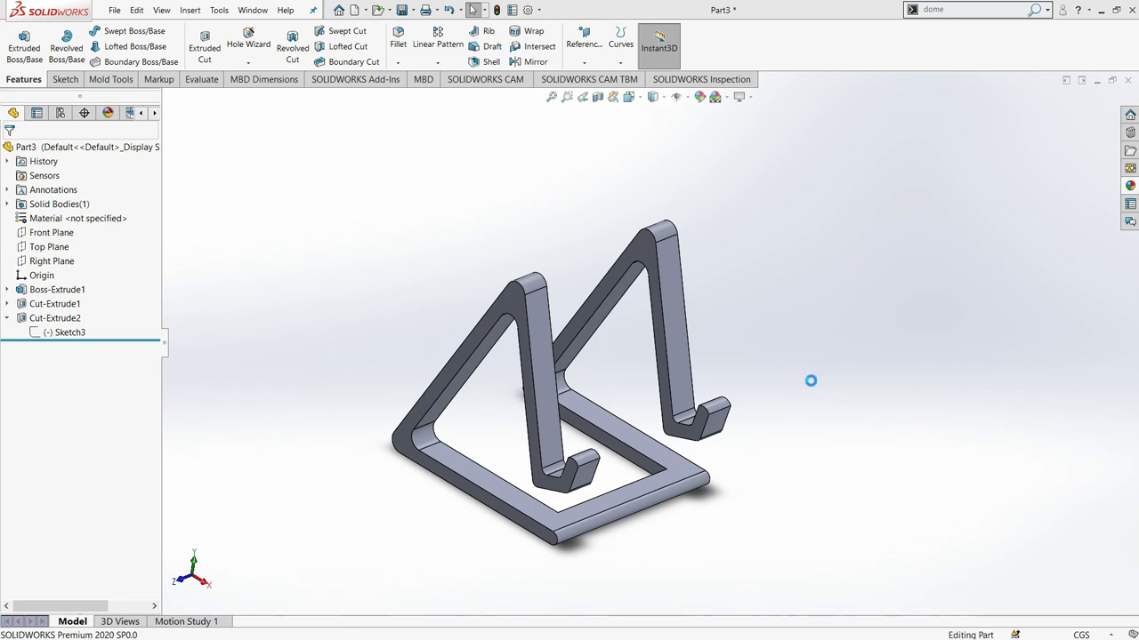
# Apply the dark grey low gloss plastic appearance to the main extrusion and to the whole stand, including the cut faces.
pyautogui.click(1129, 188)
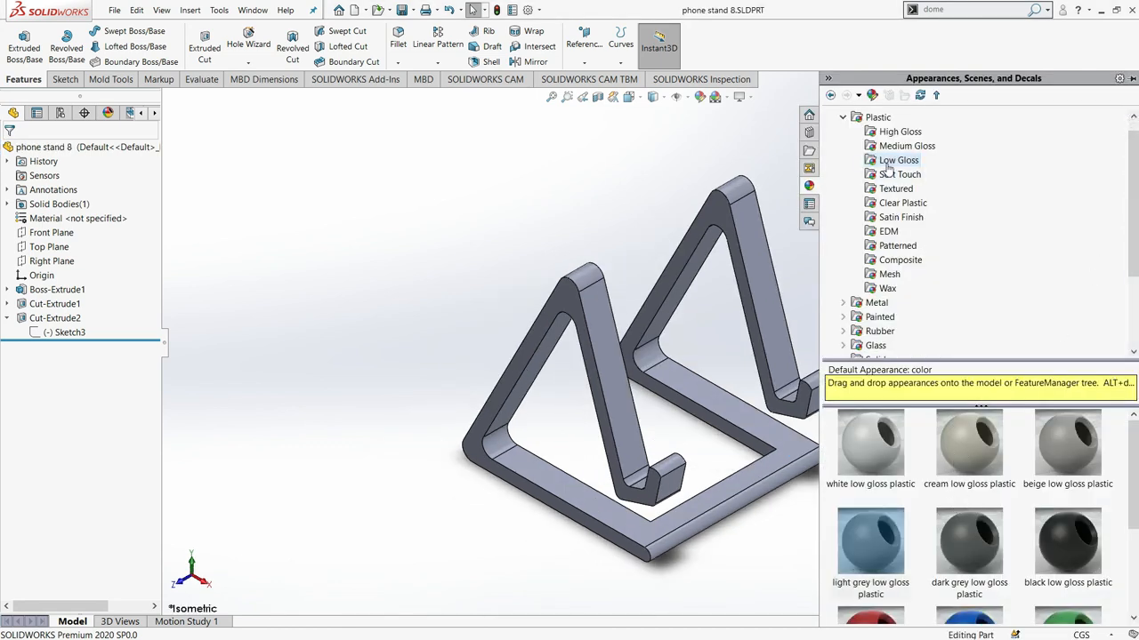
pyautogui.moveTo(968, 556); pyautogui.dragTo(714, 402)
pyautogui.click(716, 402)
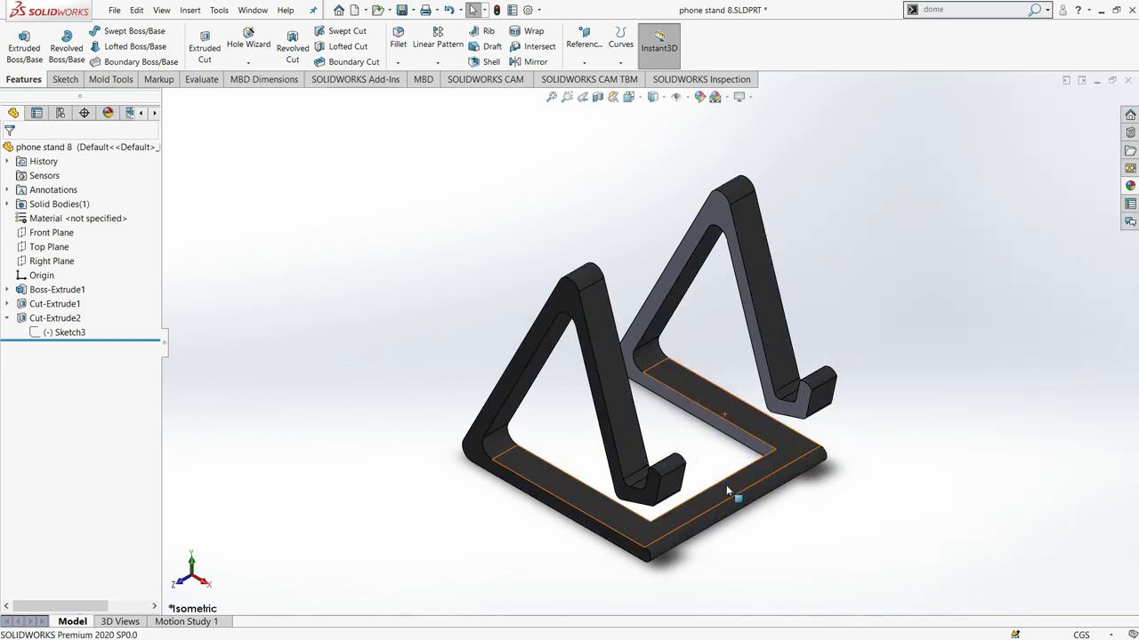
pyautogui.click(1128, 188)
pyautogui.moveTo(978, 532); pyautogui.dragTo(701, 381)
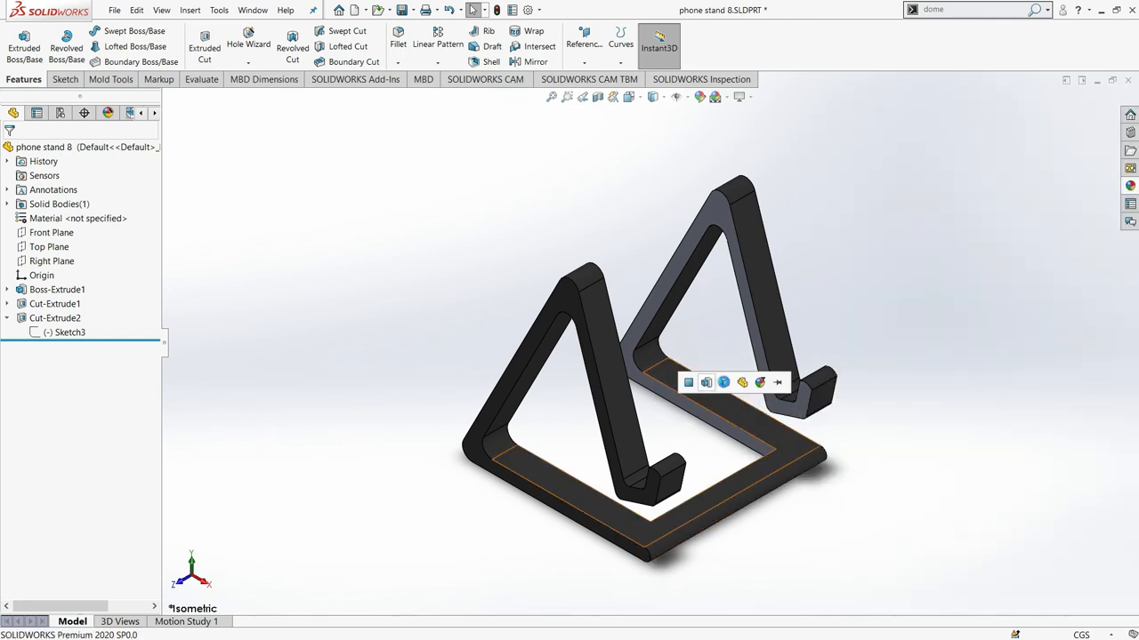
pyautogui.click(734, 383)
# Roll the model back to before Cut-Extrude1 and open the main extrusion's profile sketch to review it.
pyautogui.scroll(-2, 707, 454)
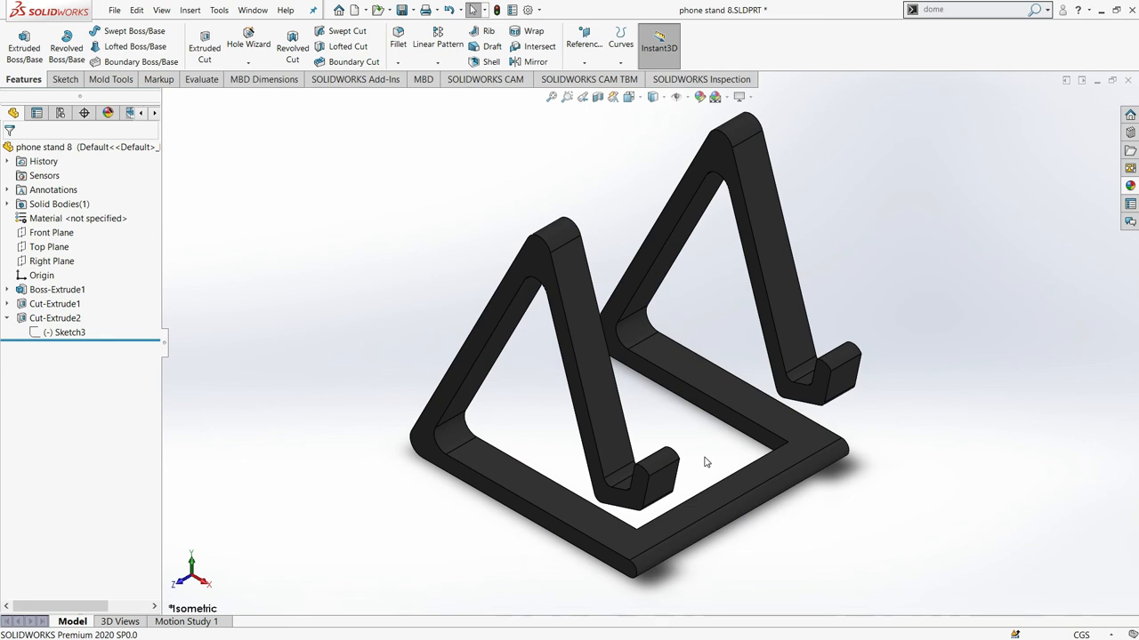
pyautogui.scroll(-2, 747, 507)
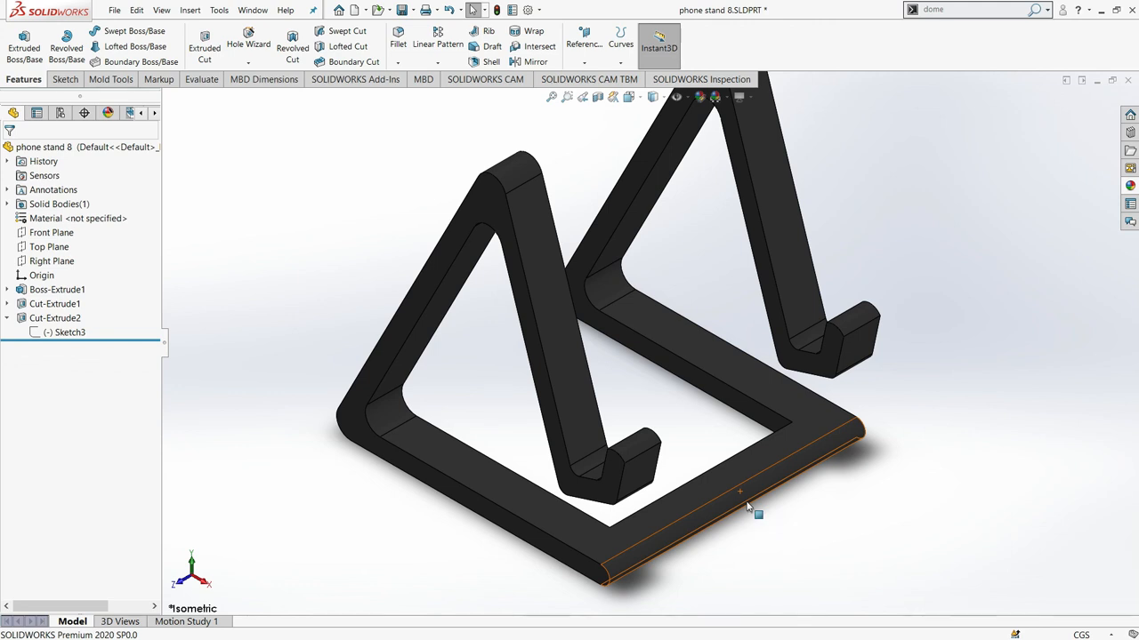
pyautogui.click(405, 295)
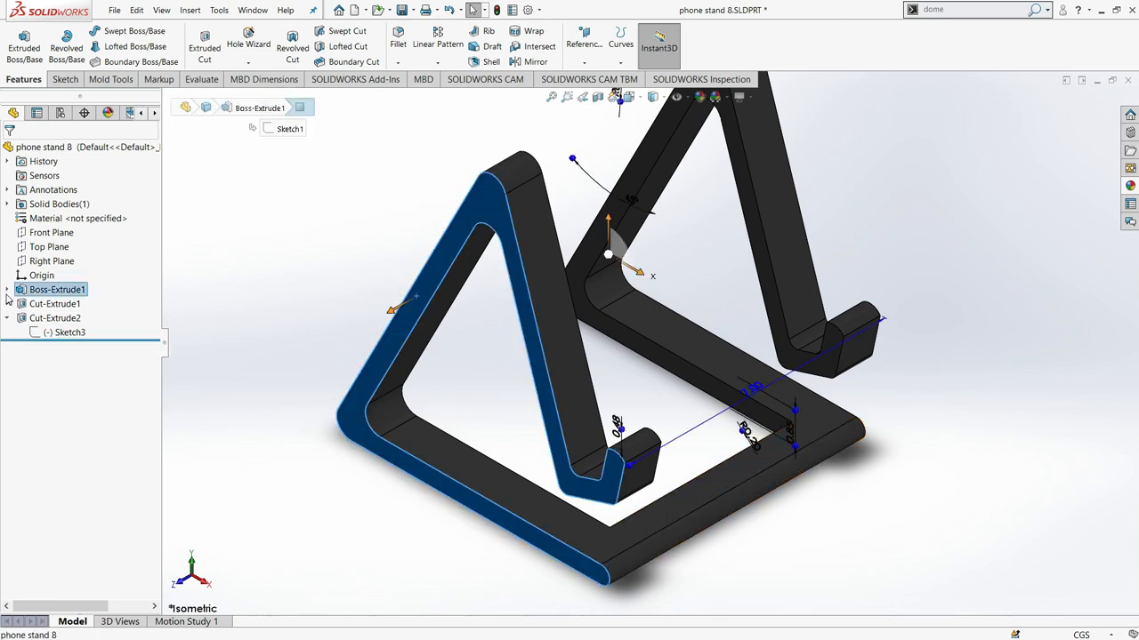
pyautogui.click(9, 290)
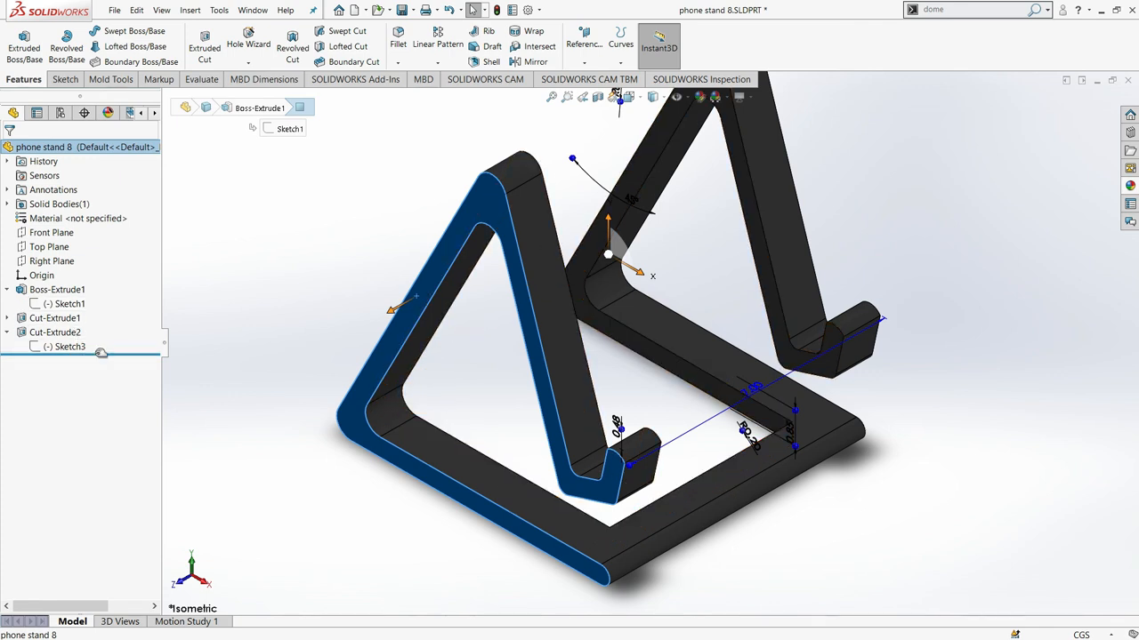
pyautogui.moveTo(101, 345); pyautogui.dragTo(102, 320)
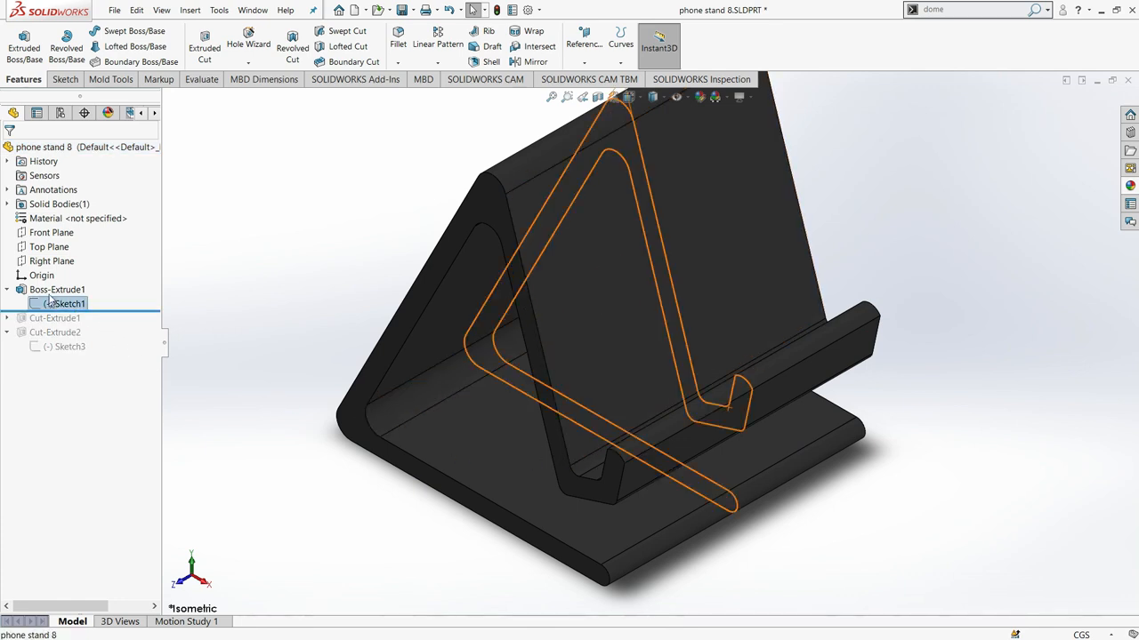
pyautogui.rightClick(49, 305)
pyautogui.click(56, 266)
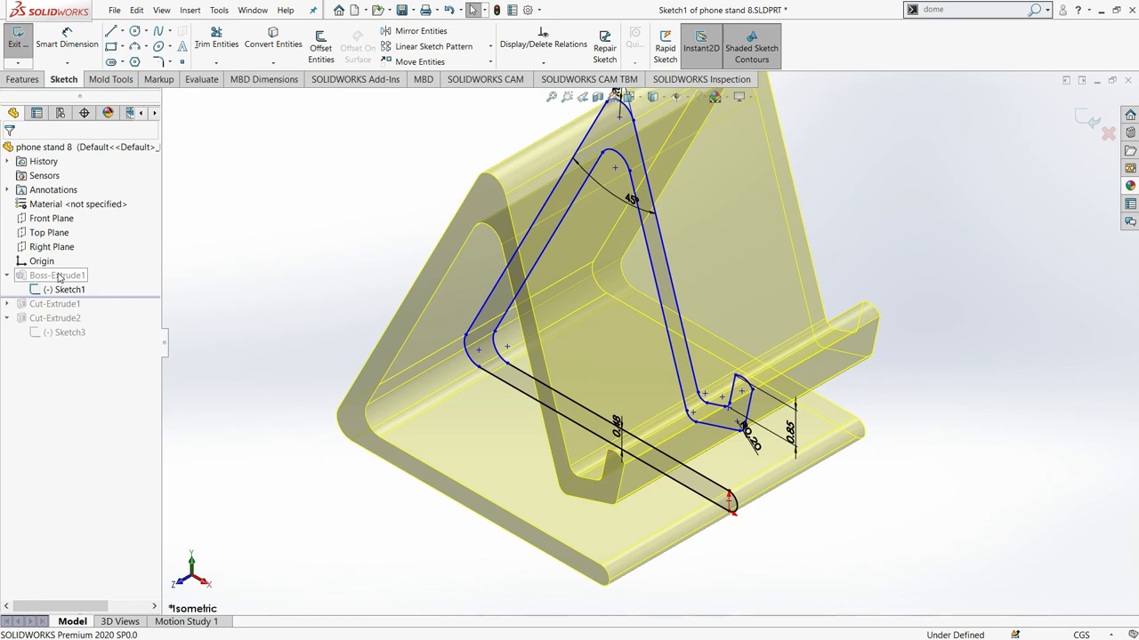
# Exit the profile sketch and roll the model forward past Cut-Extrude2, showing the whole stand.
pyautogui.click(17, 37)
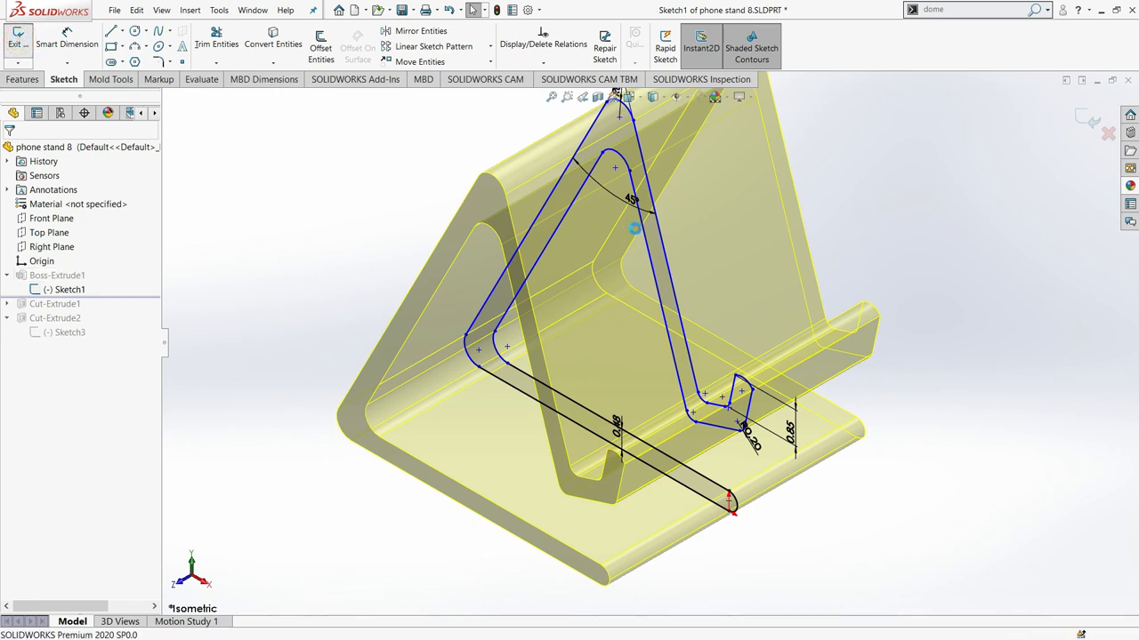
pyautogui.click(369, 198)
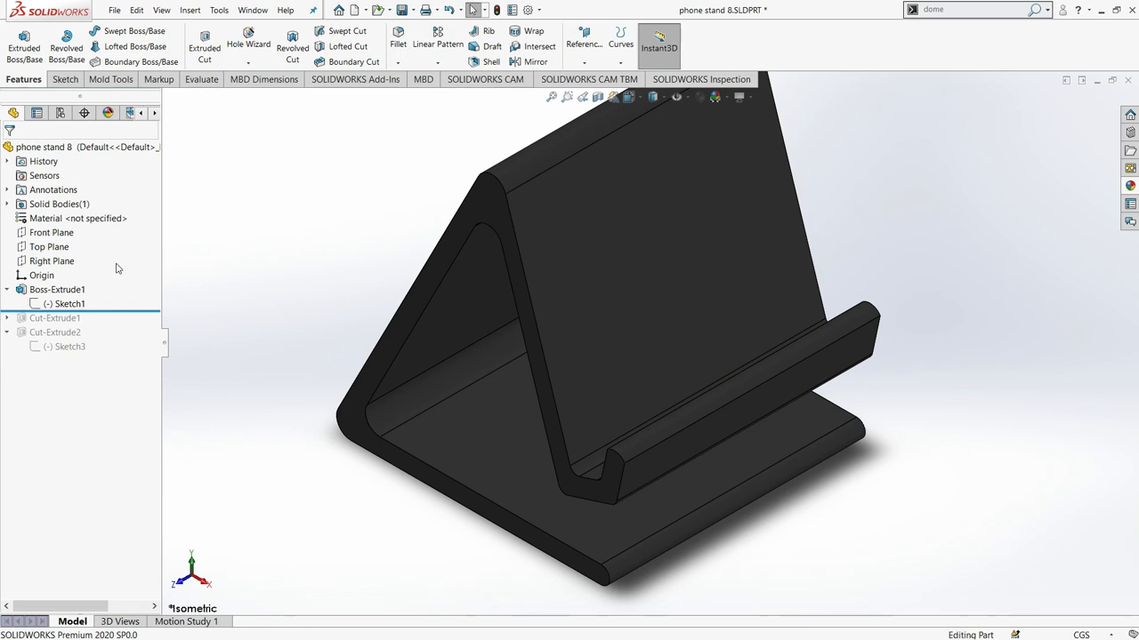
pyautogui.moveTo(127, 310); pyautogui.dragTo(134, 354)
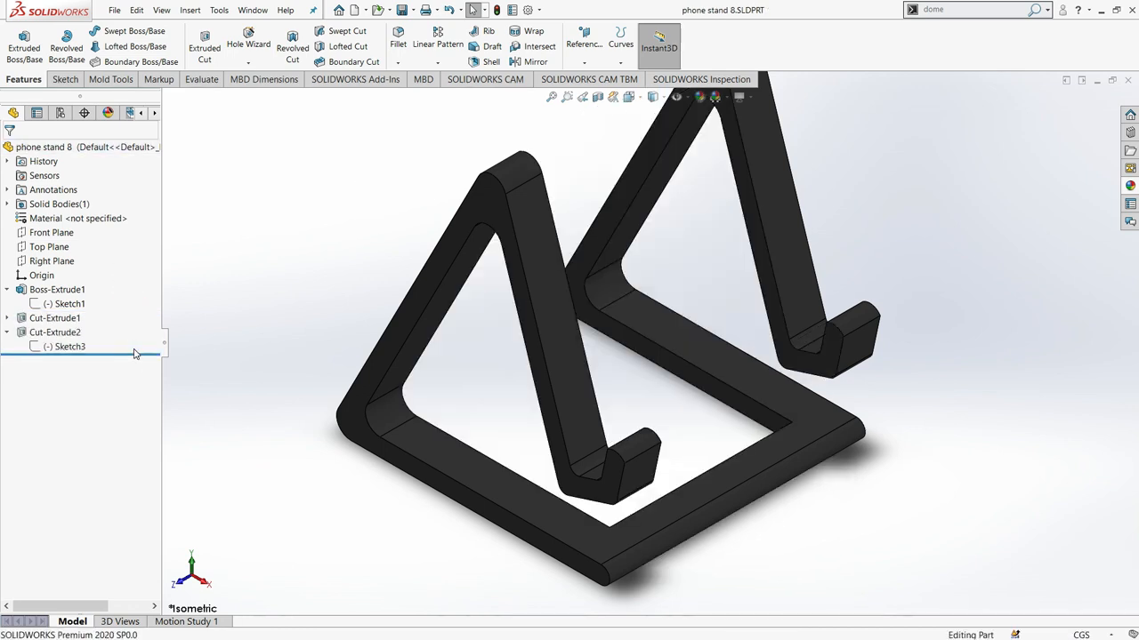
pyautogui.press('f')
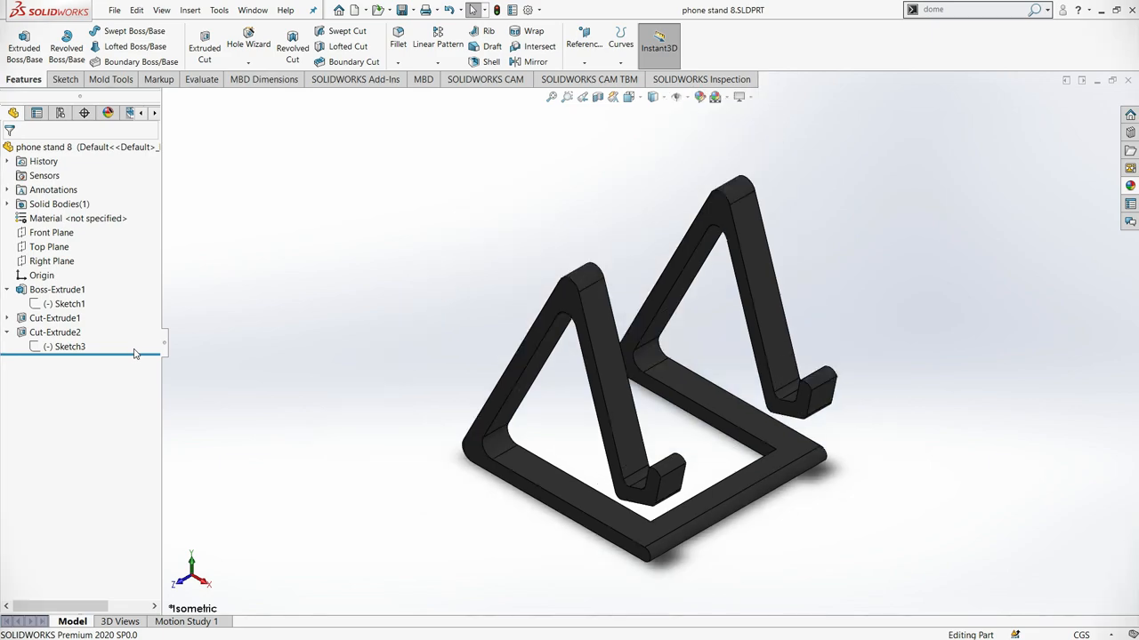